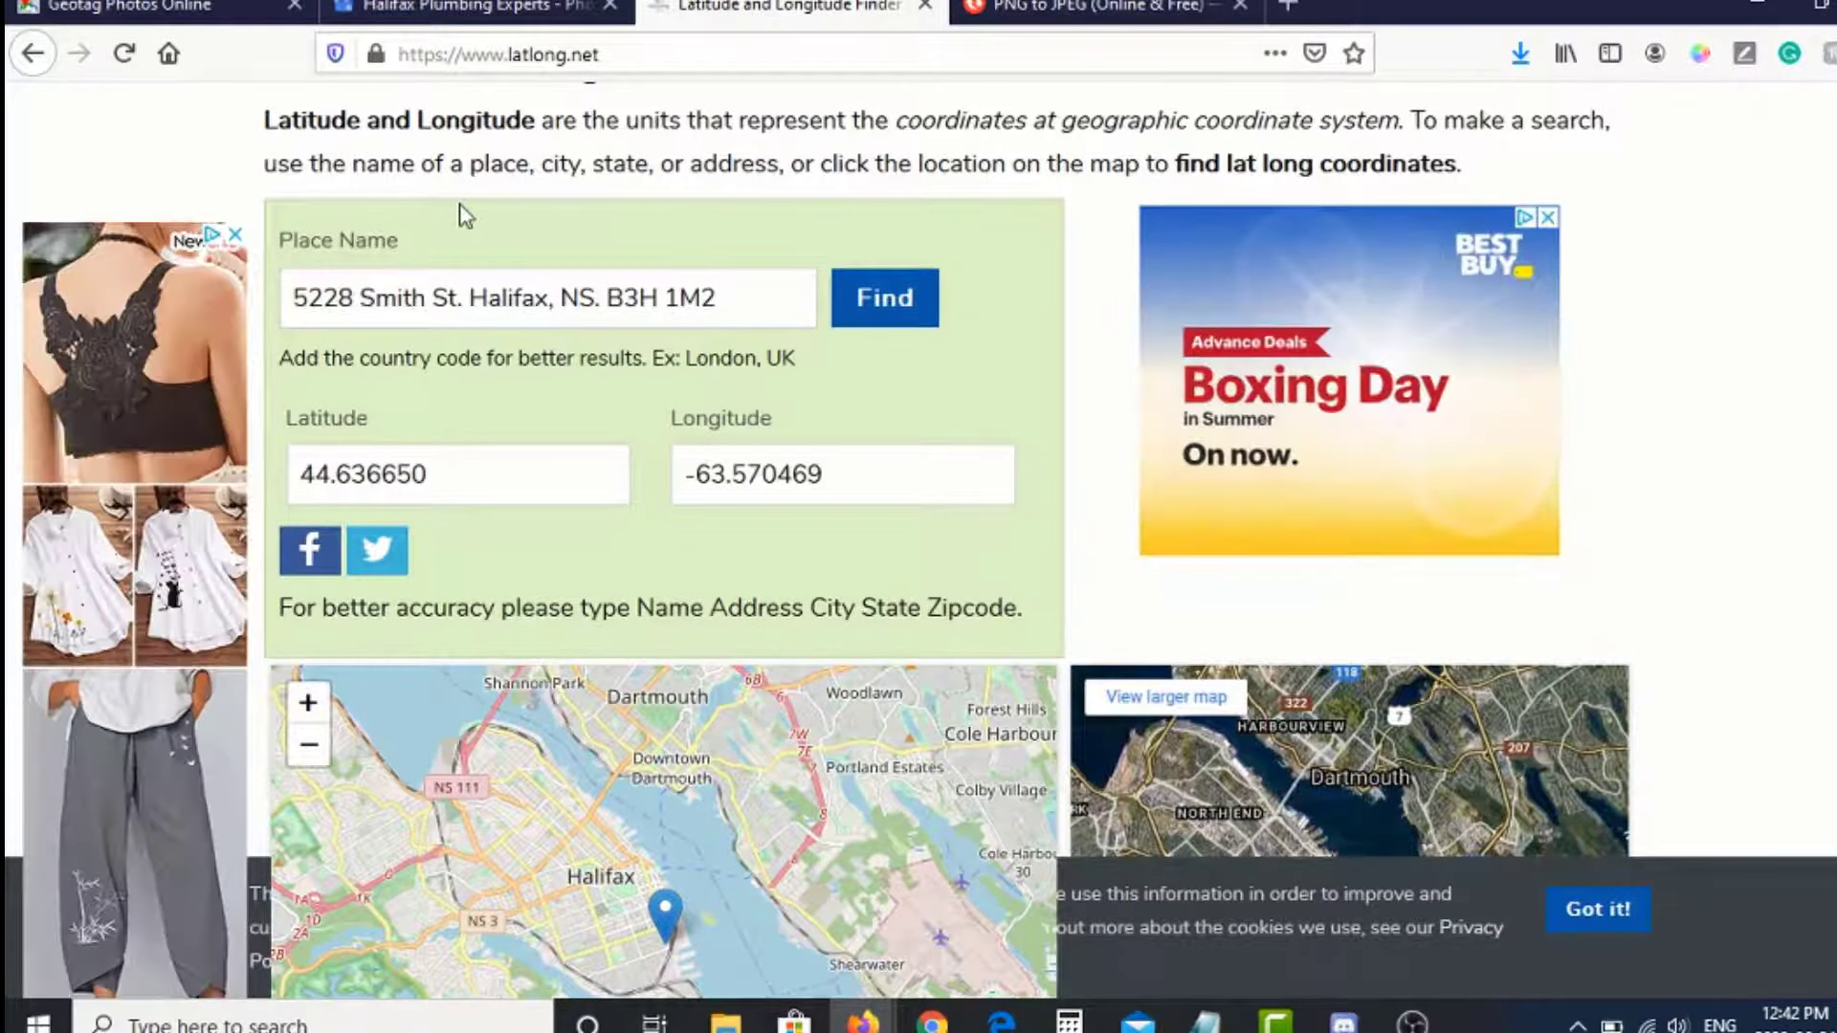
# - Switch to the GeoImgr page and upload the Halifax-Plumbing-Experts-Logo image from the Downloads folder
pyautogui.click(199, 10)
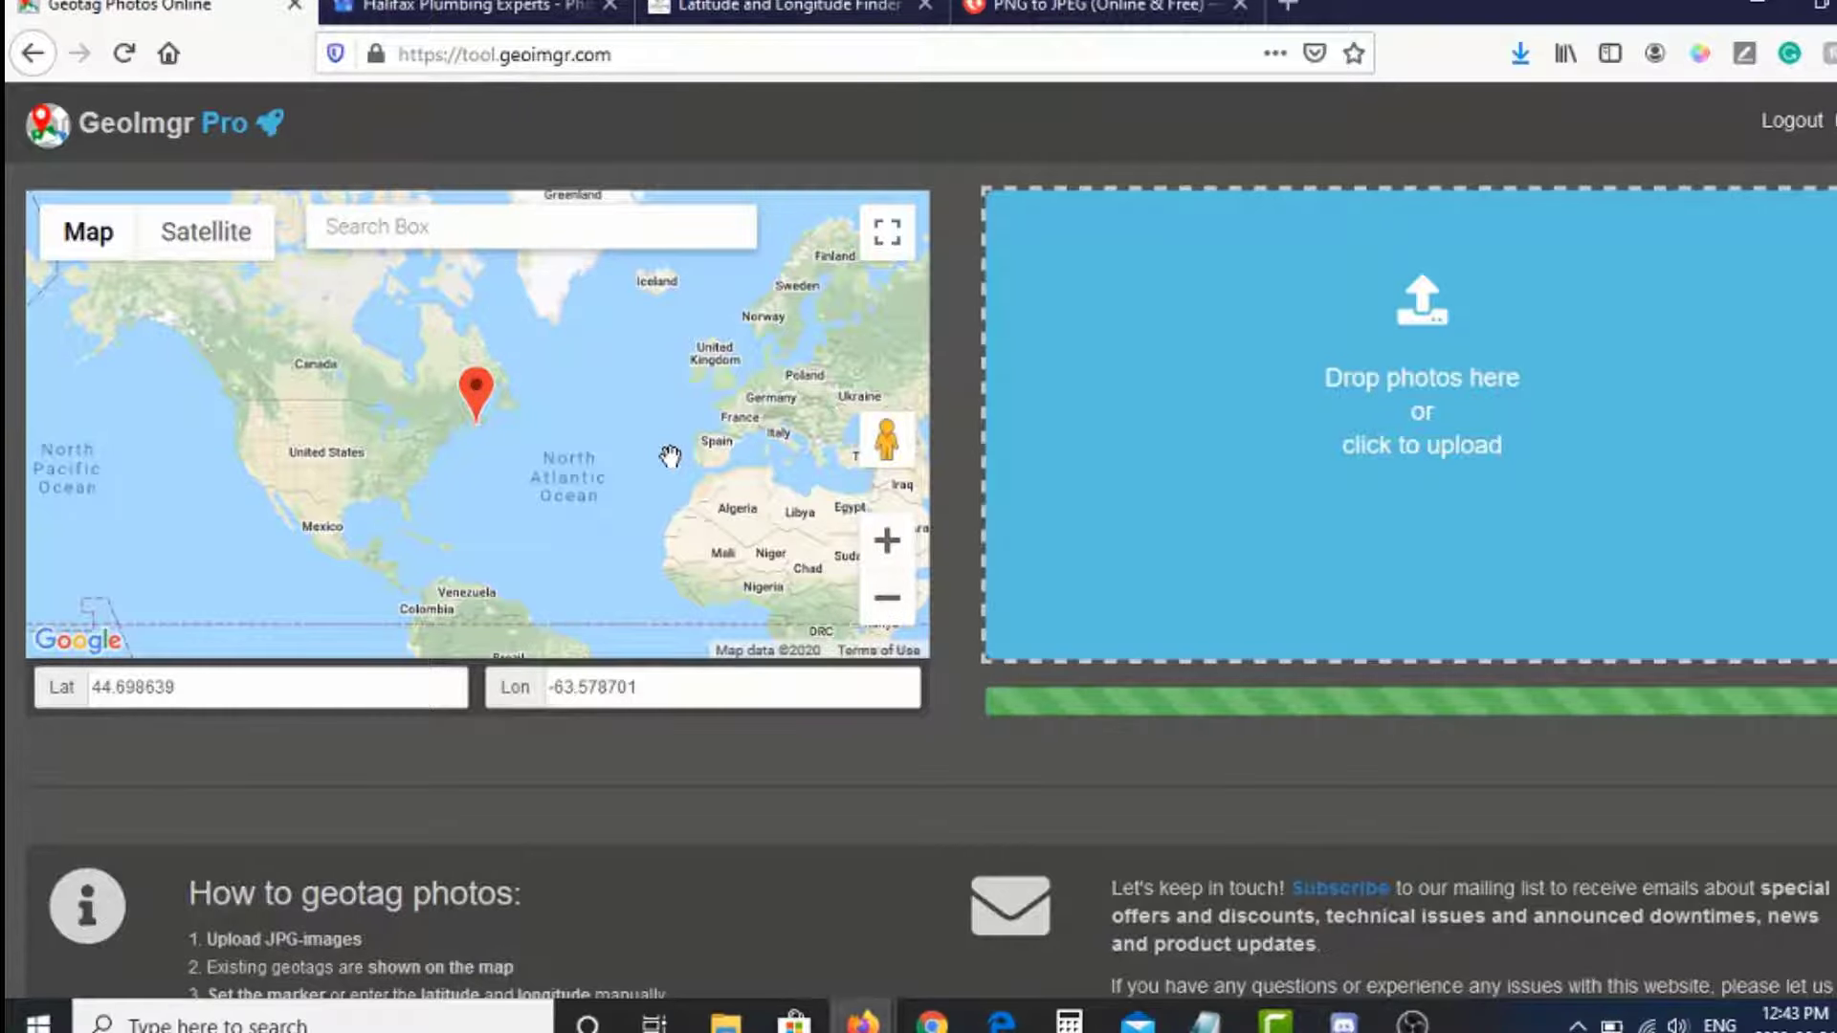
pyautogui.click(1371, 406)
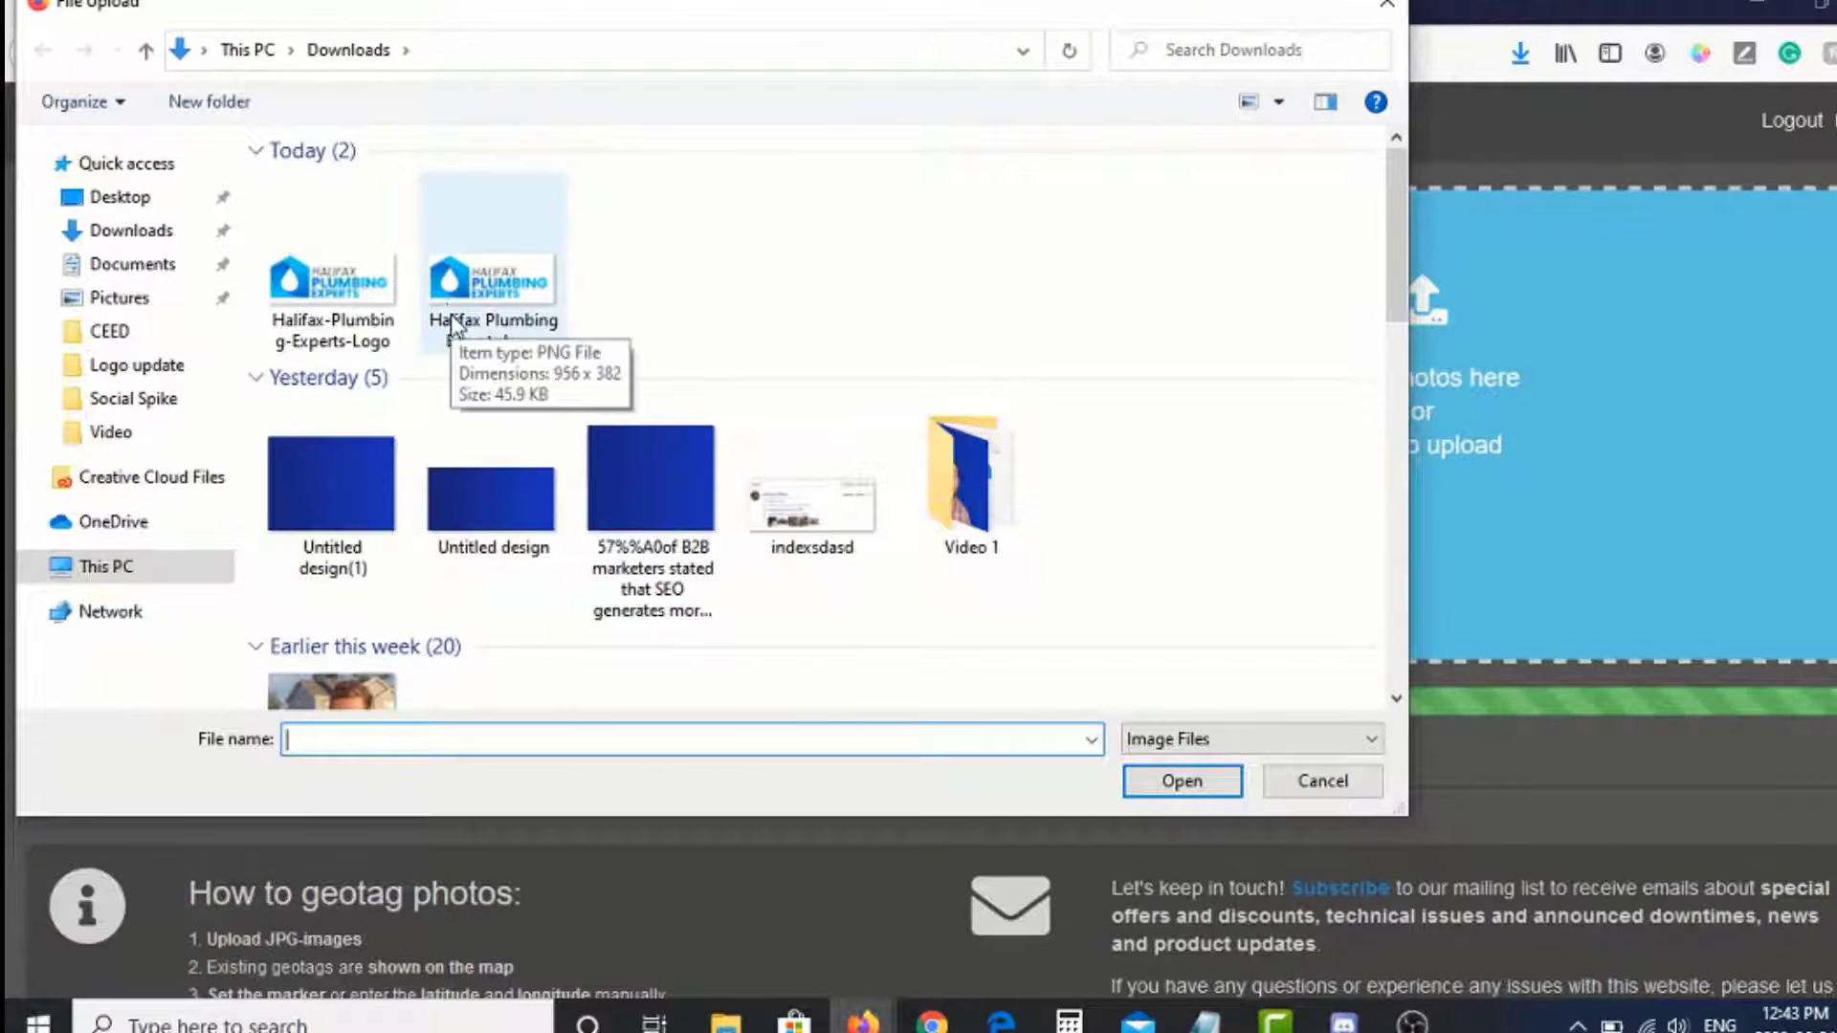
pyautogui.click(335, 330)
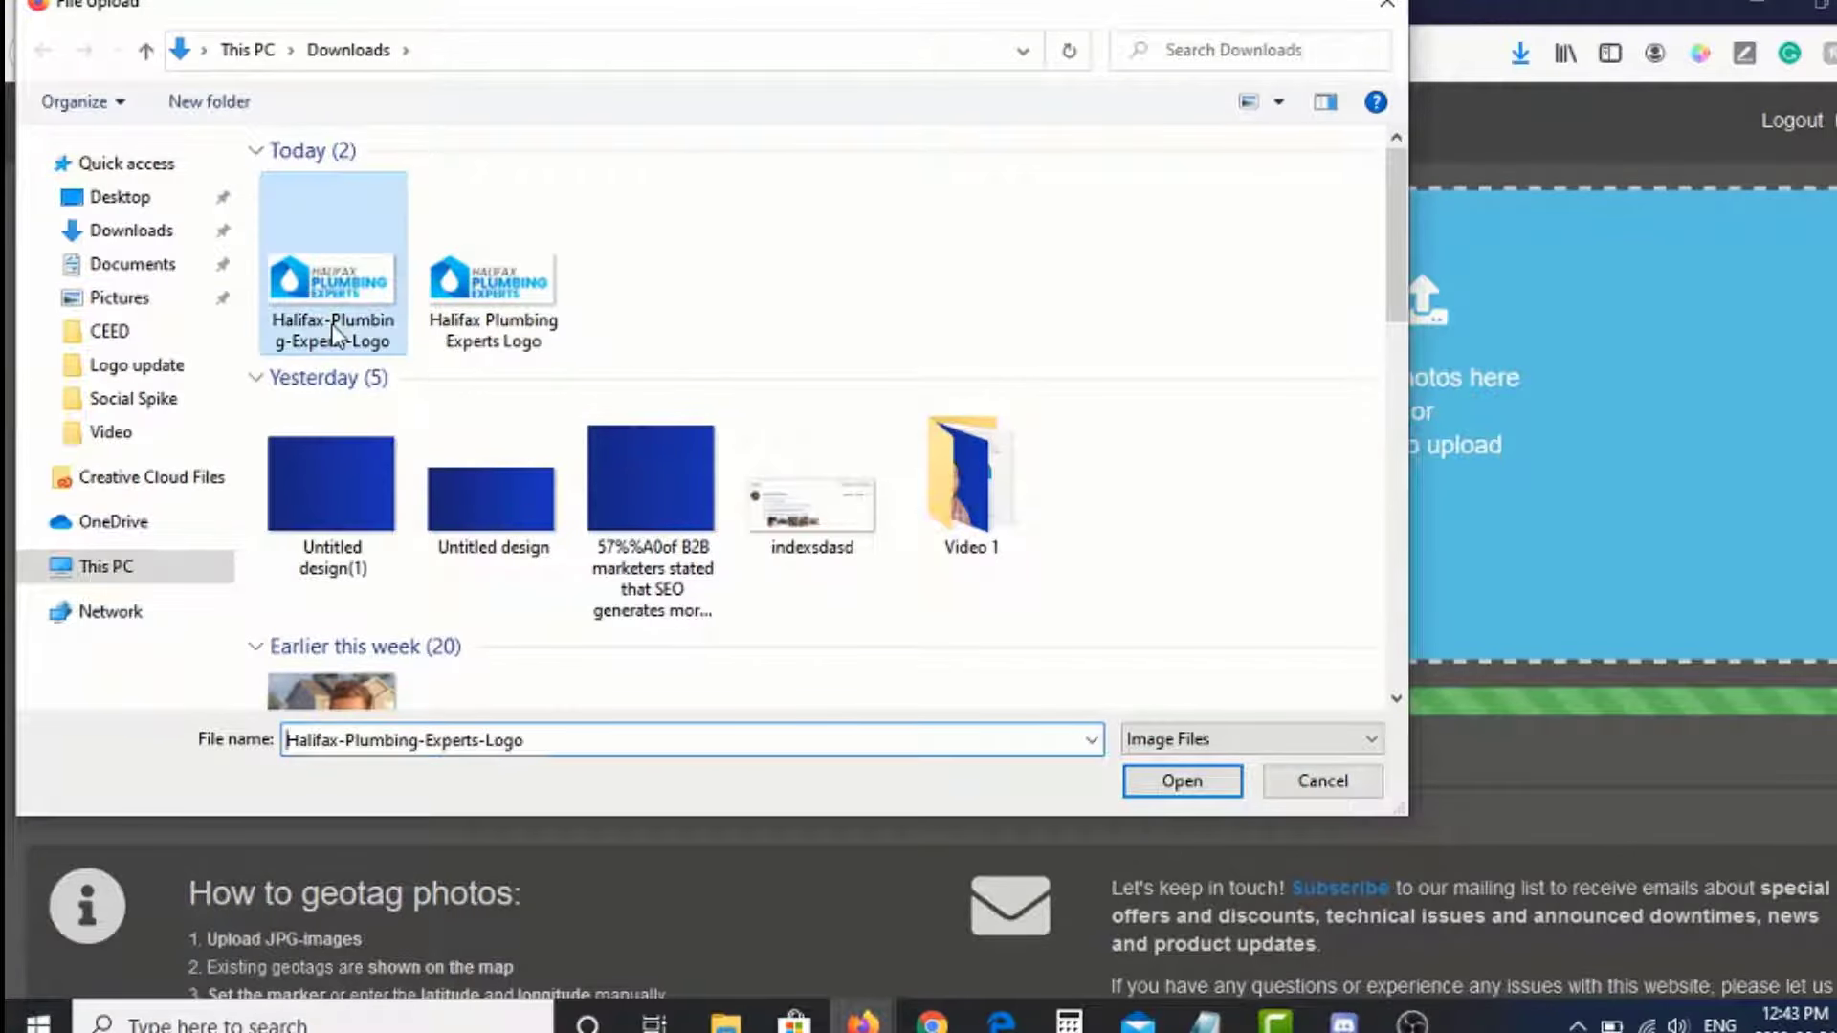
pyautogui.click(1166, 785)
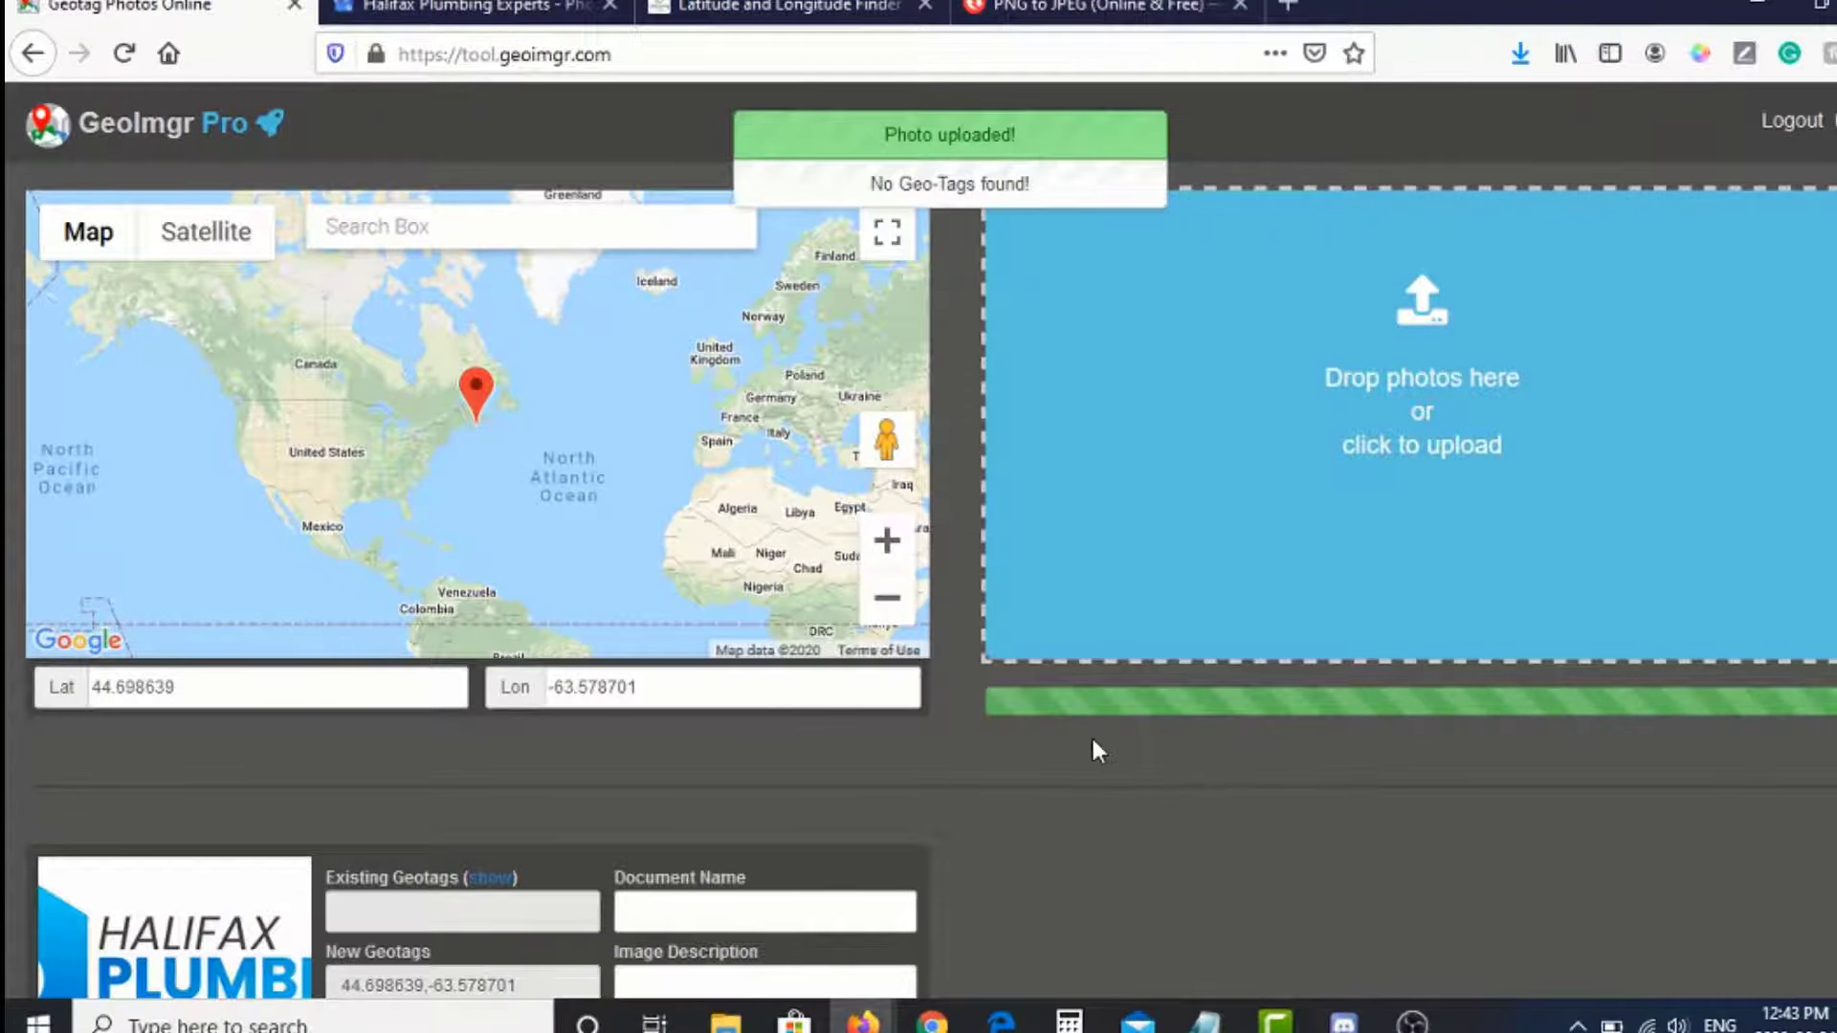
# - Copy the business location's latitude from latlong.net and set it as the photo's geotag latitude, 44.63665
pyautogui.scroll(-3, 1090, 733)
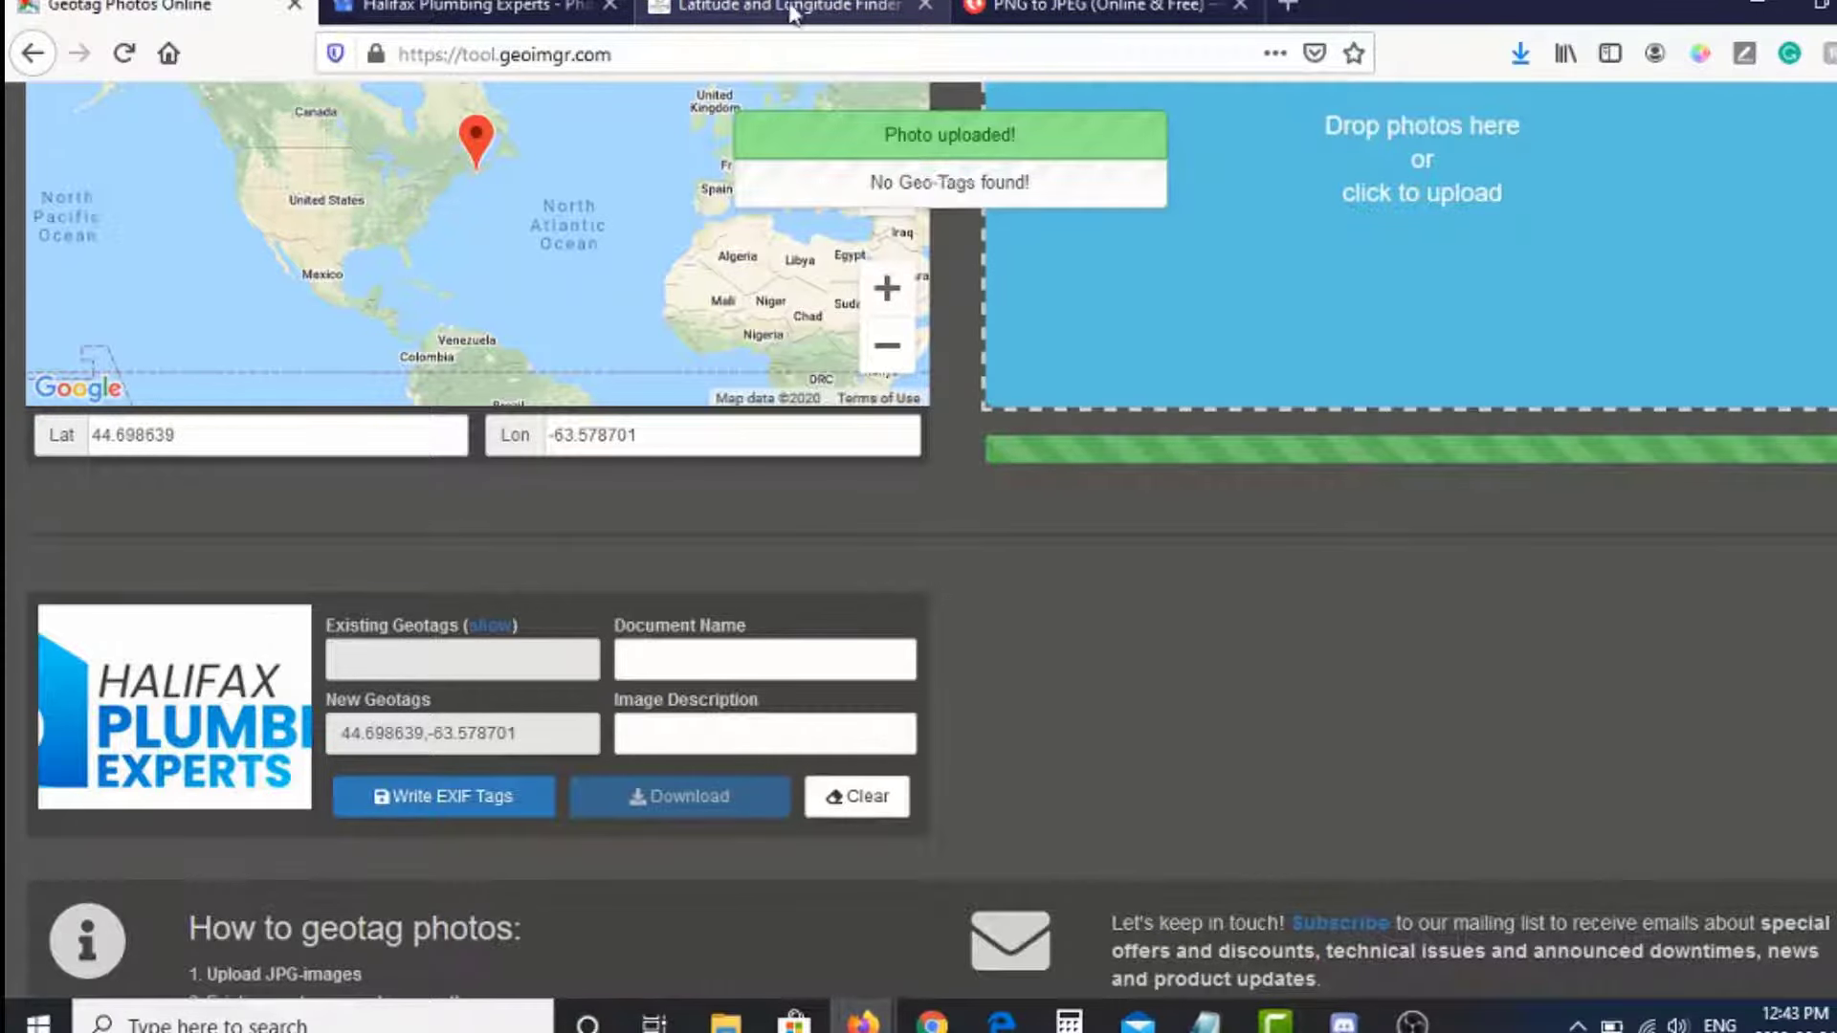
pyautogui.click(746, 26)
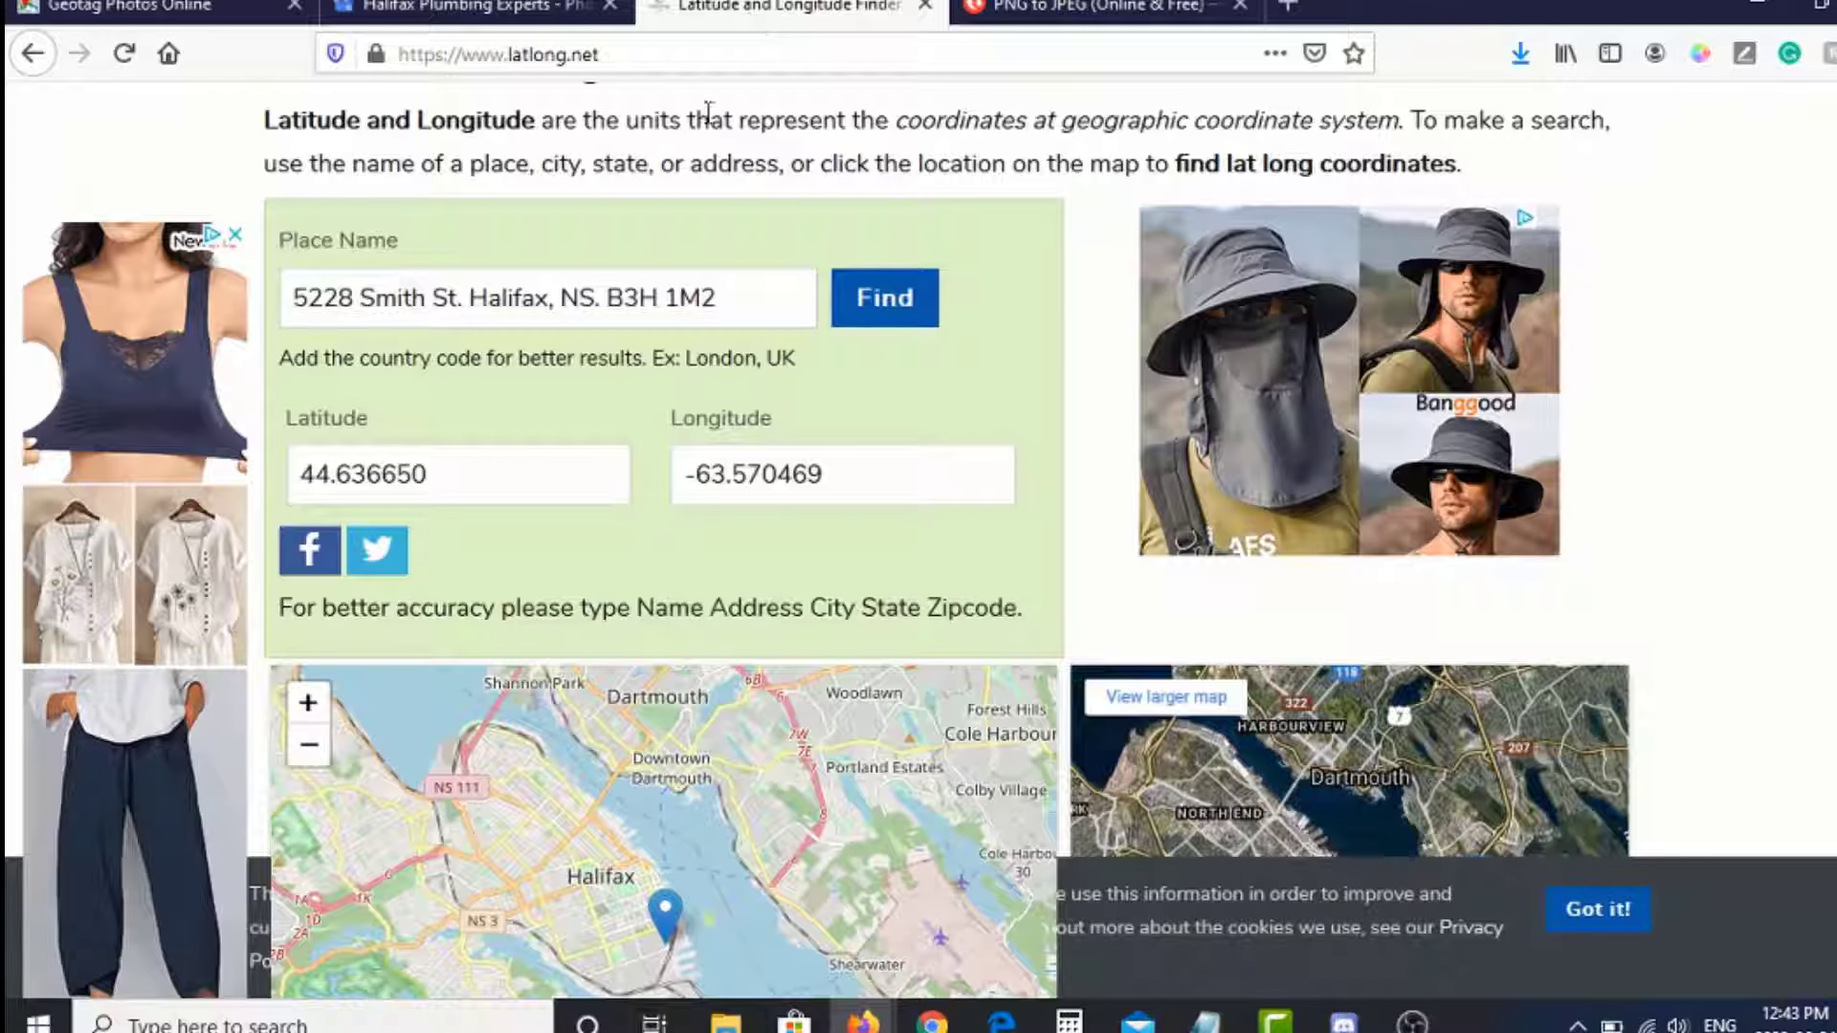
pyautogui.doubleClick(439, 484)
pyautogui.hotkey('ctrl', 'c')
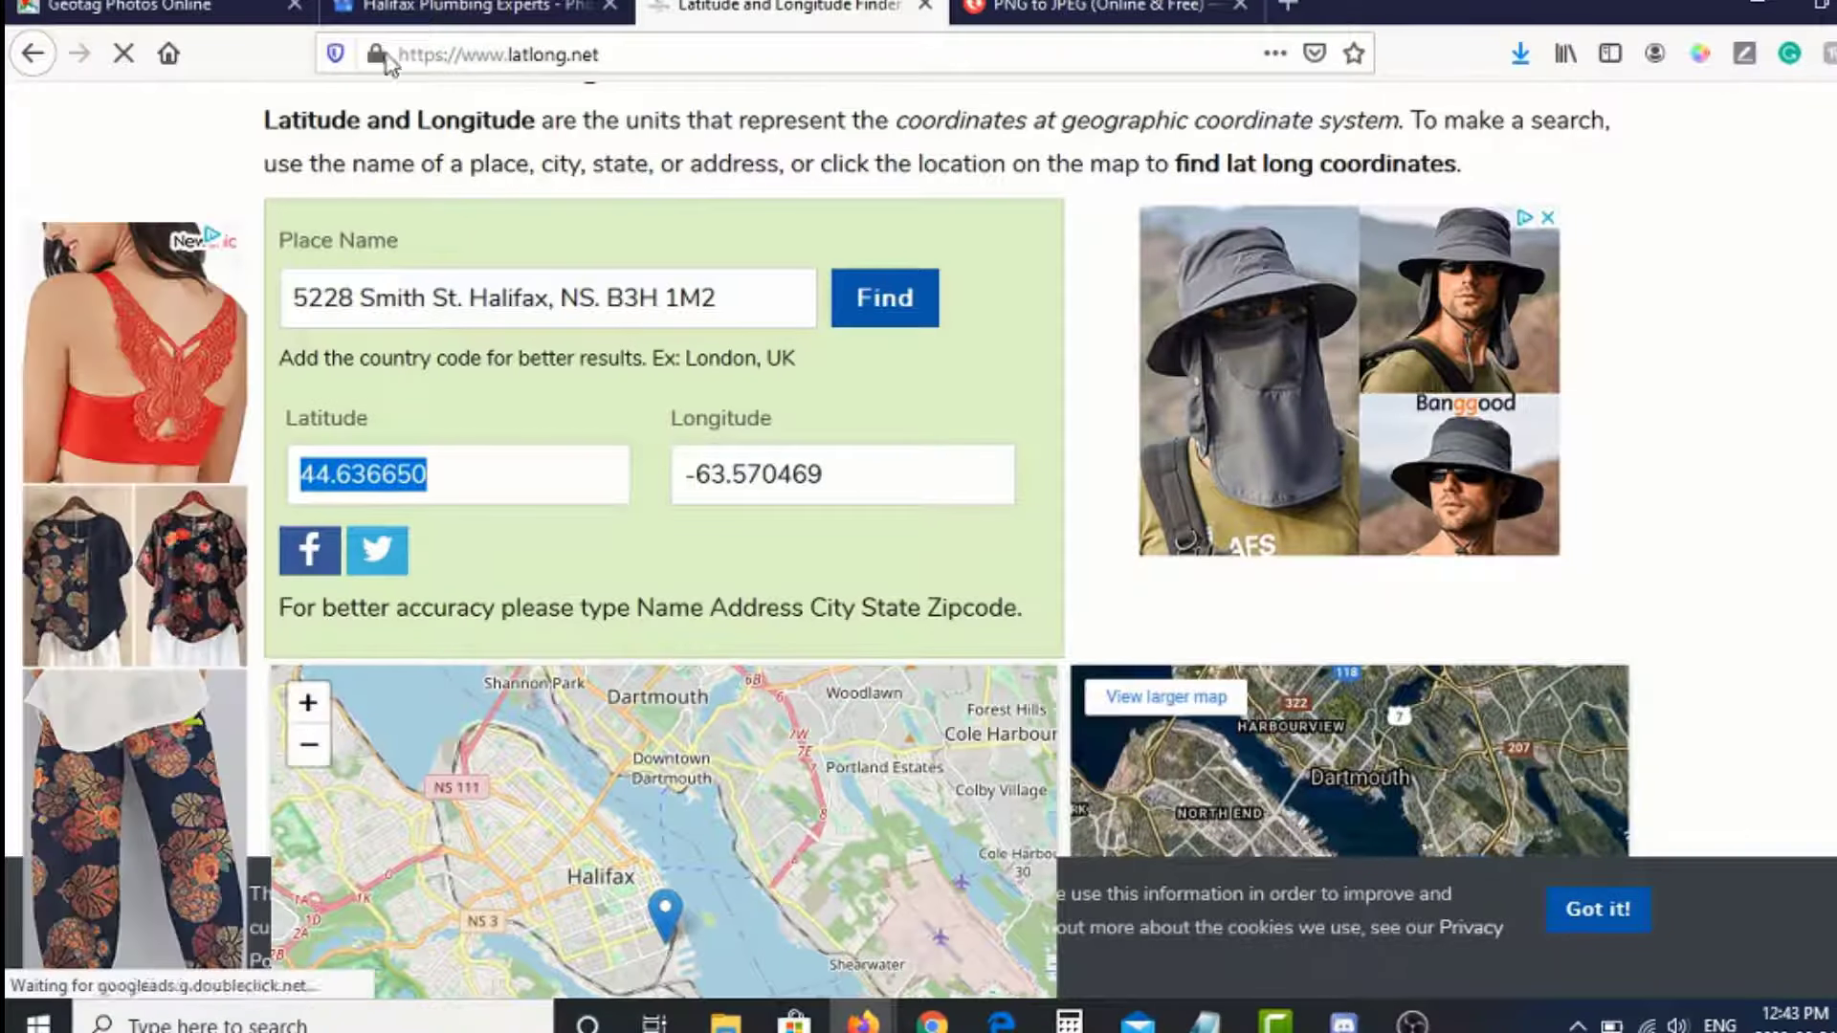
pyautogui.click(129, 8)
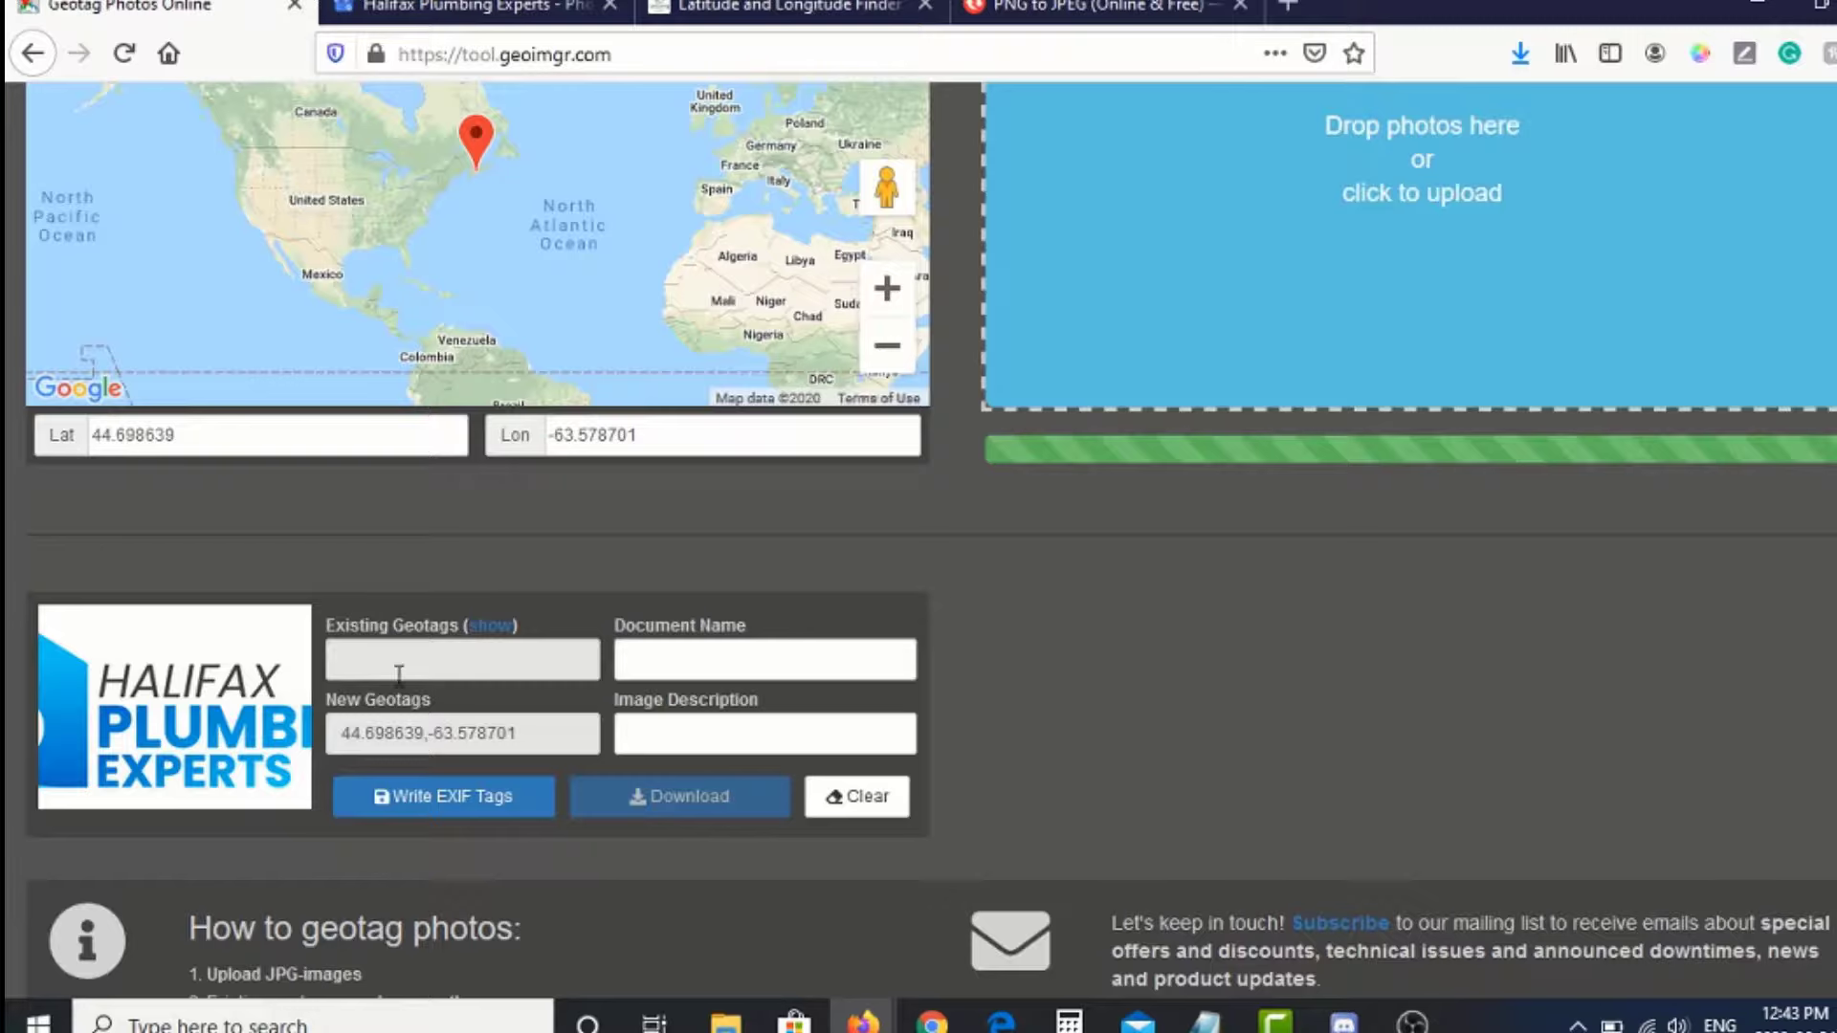
pyautogui.doubleClick(314, 450)
pyautogui.tripleClick(313, 450)
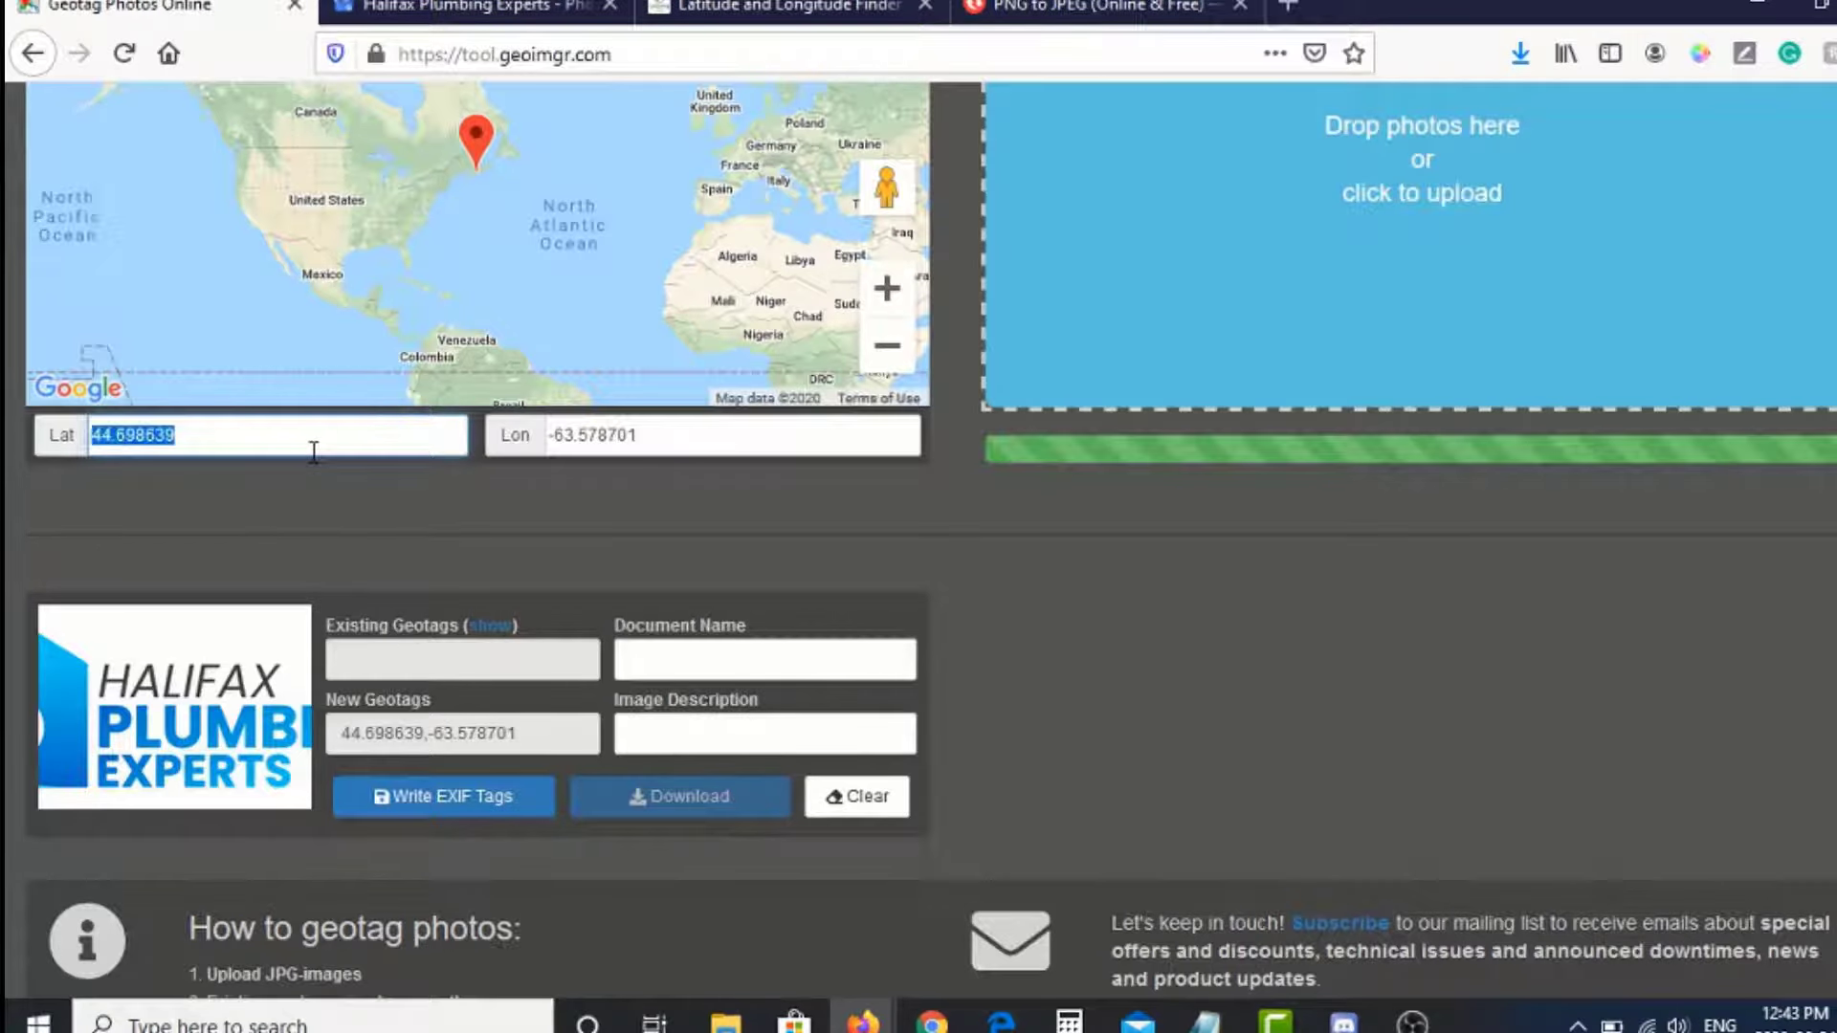
pyautogui.hotkey('ctrl', 'v')
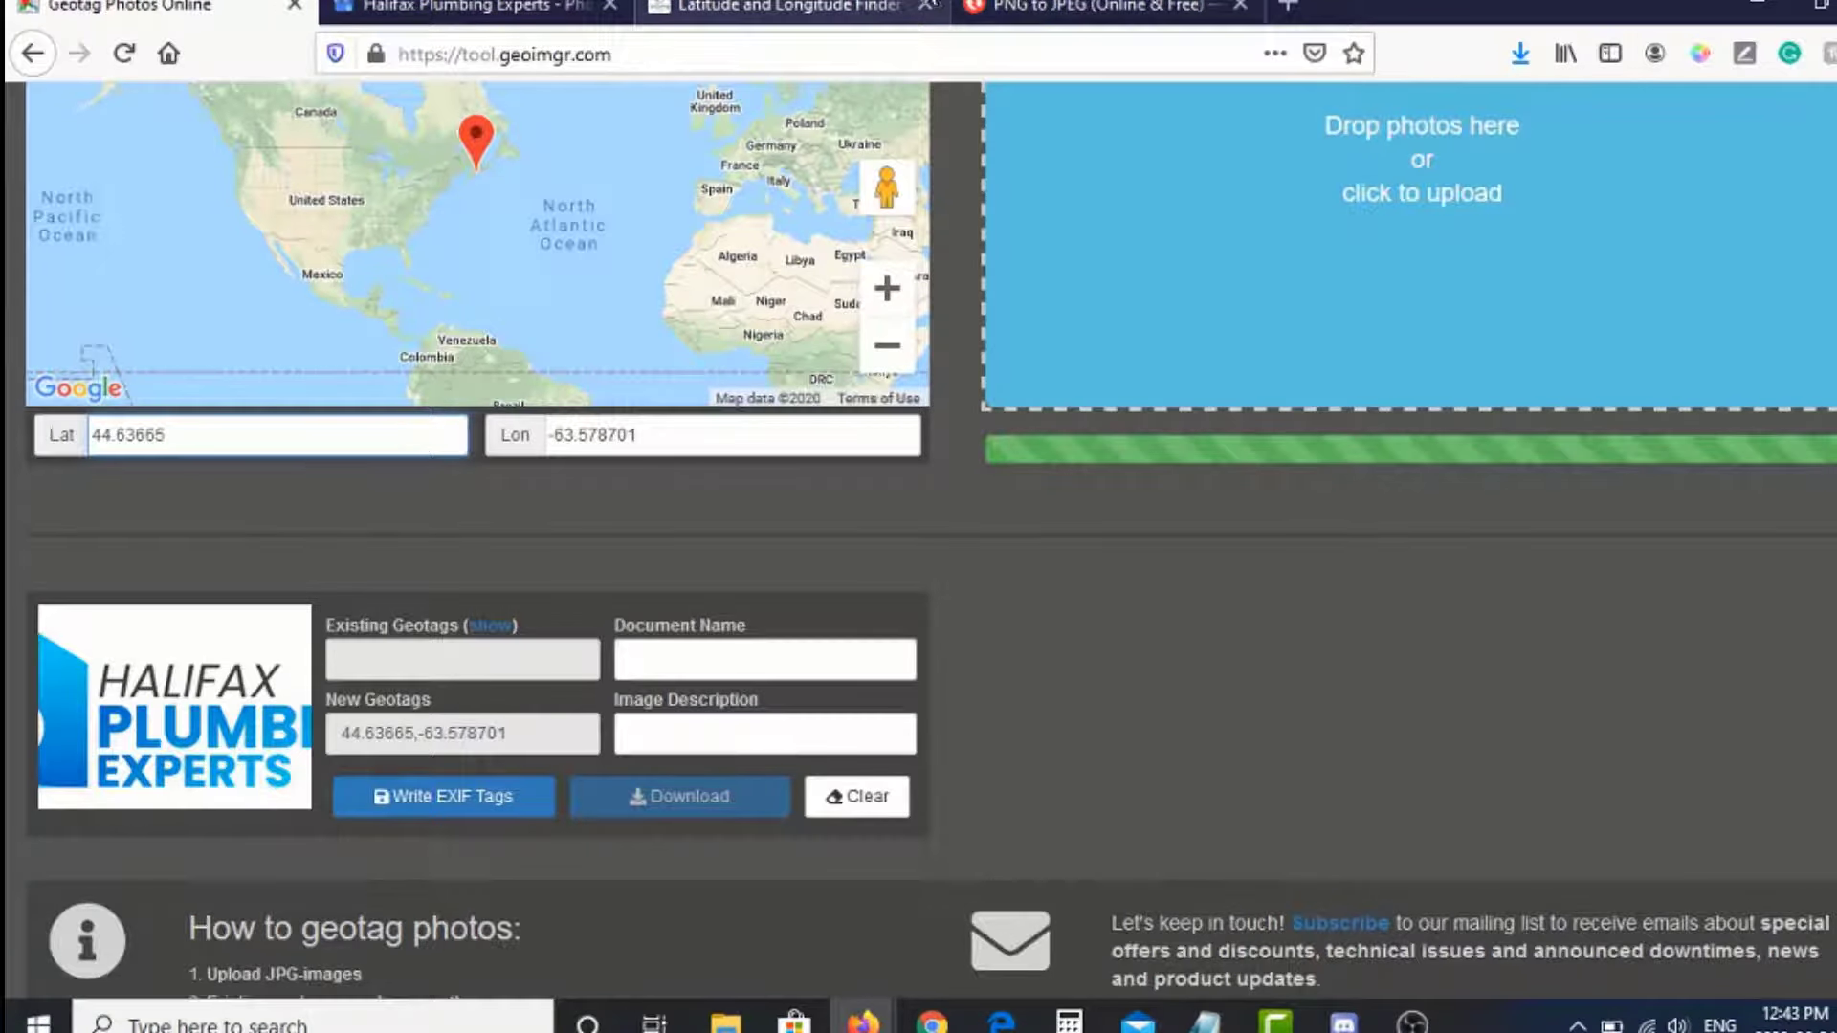
# - Copy the longitude from latlong.net and set it as the photo's geotag longitude, -63.570469
pyautogui.click(733, 7)
pyautogui.doubleClick(792, 484)
pyautogui.tripleClick(792, 483)
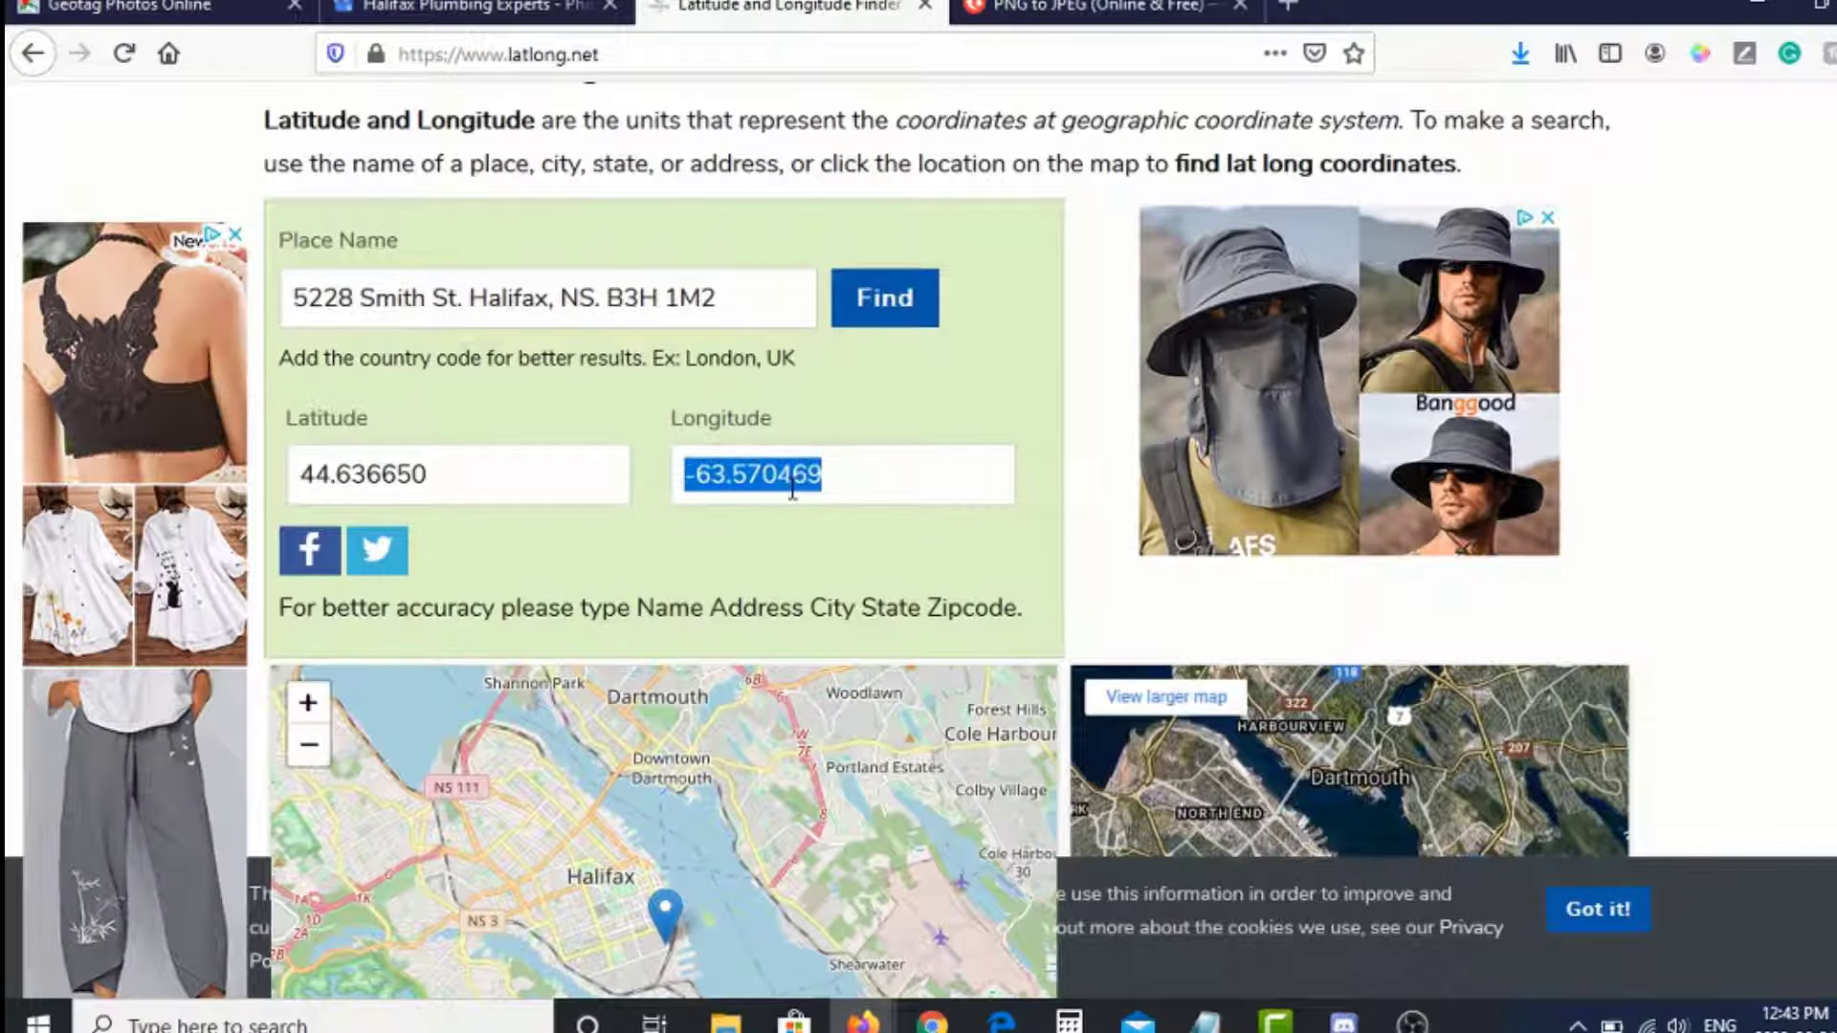
pyautogui.hotkey('ctrl', 'c')
pyautogui.click(170, 8)
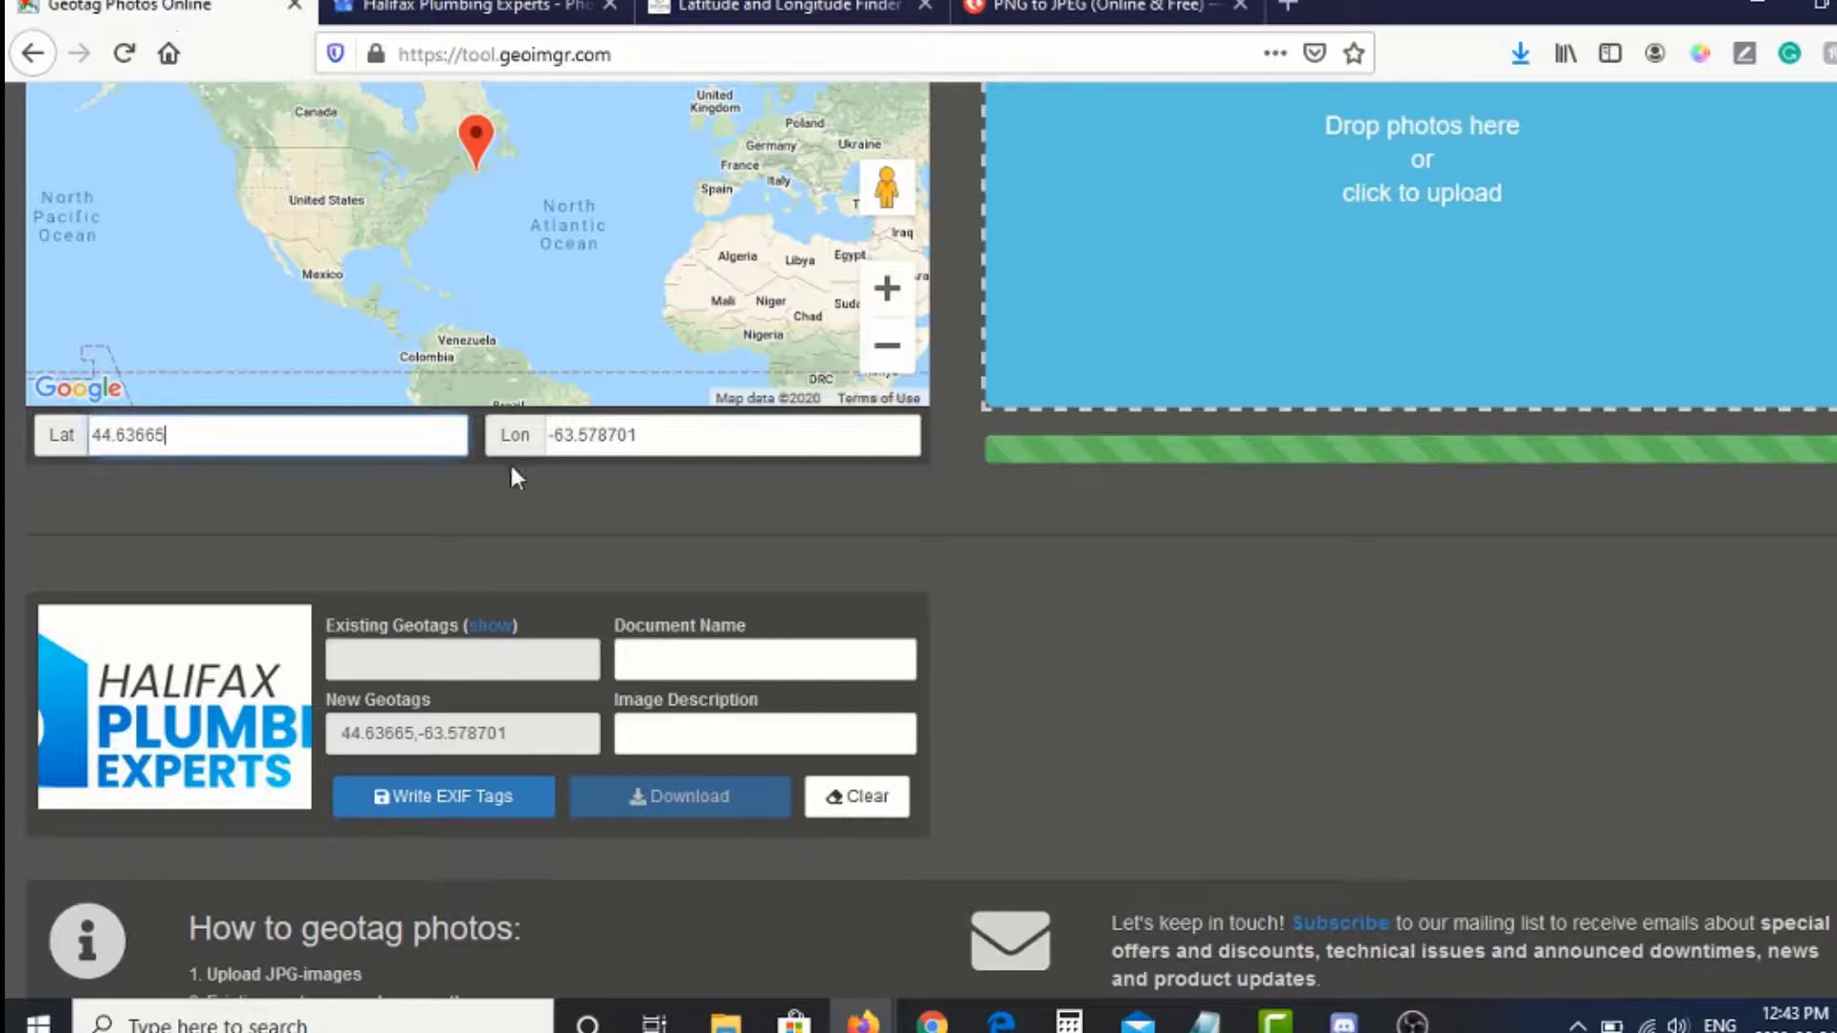
pyautogui.tripleClick(616, 436)
pyautogui.hotkey('ctrl', 'v')
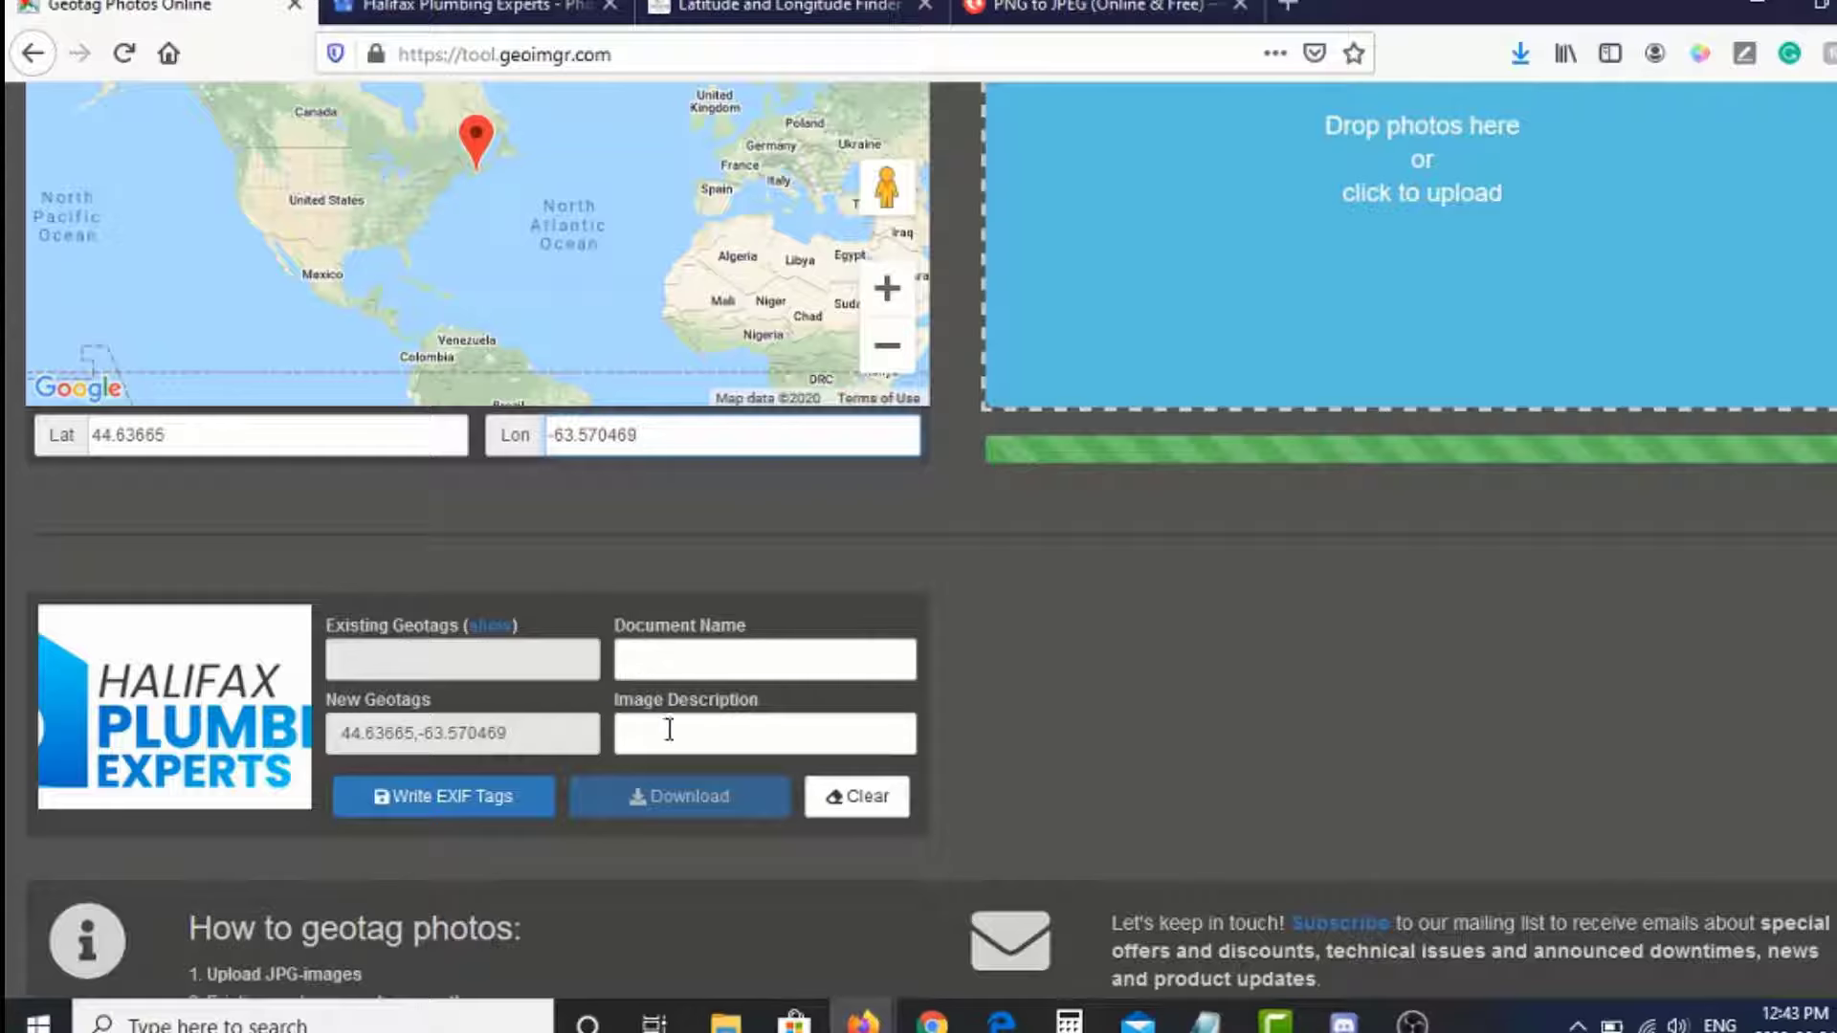
# - Copy the business name, address, phone number and website from the Notepad notes into the photo's image description
pyautogui.click(1204, 1022)
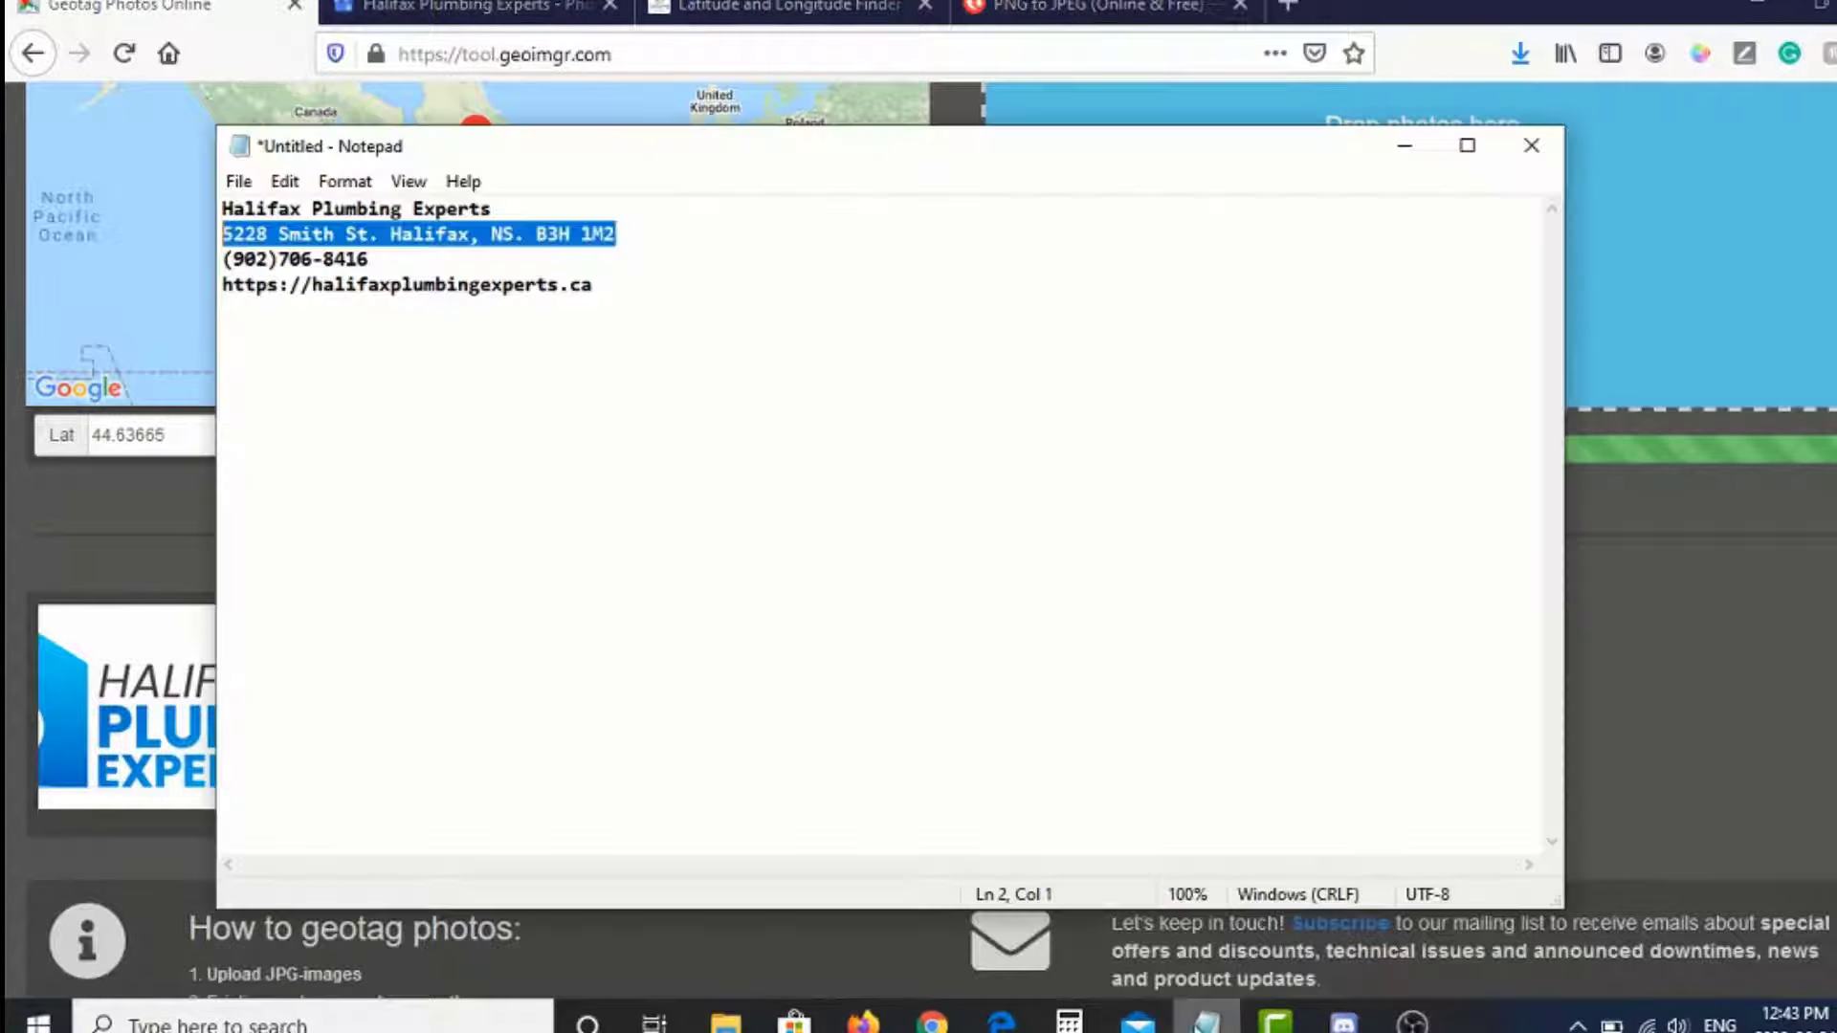
pyautogui.click(578, 426)
pyautogui.click(334, 208)
pyautogui.click(339, 258)
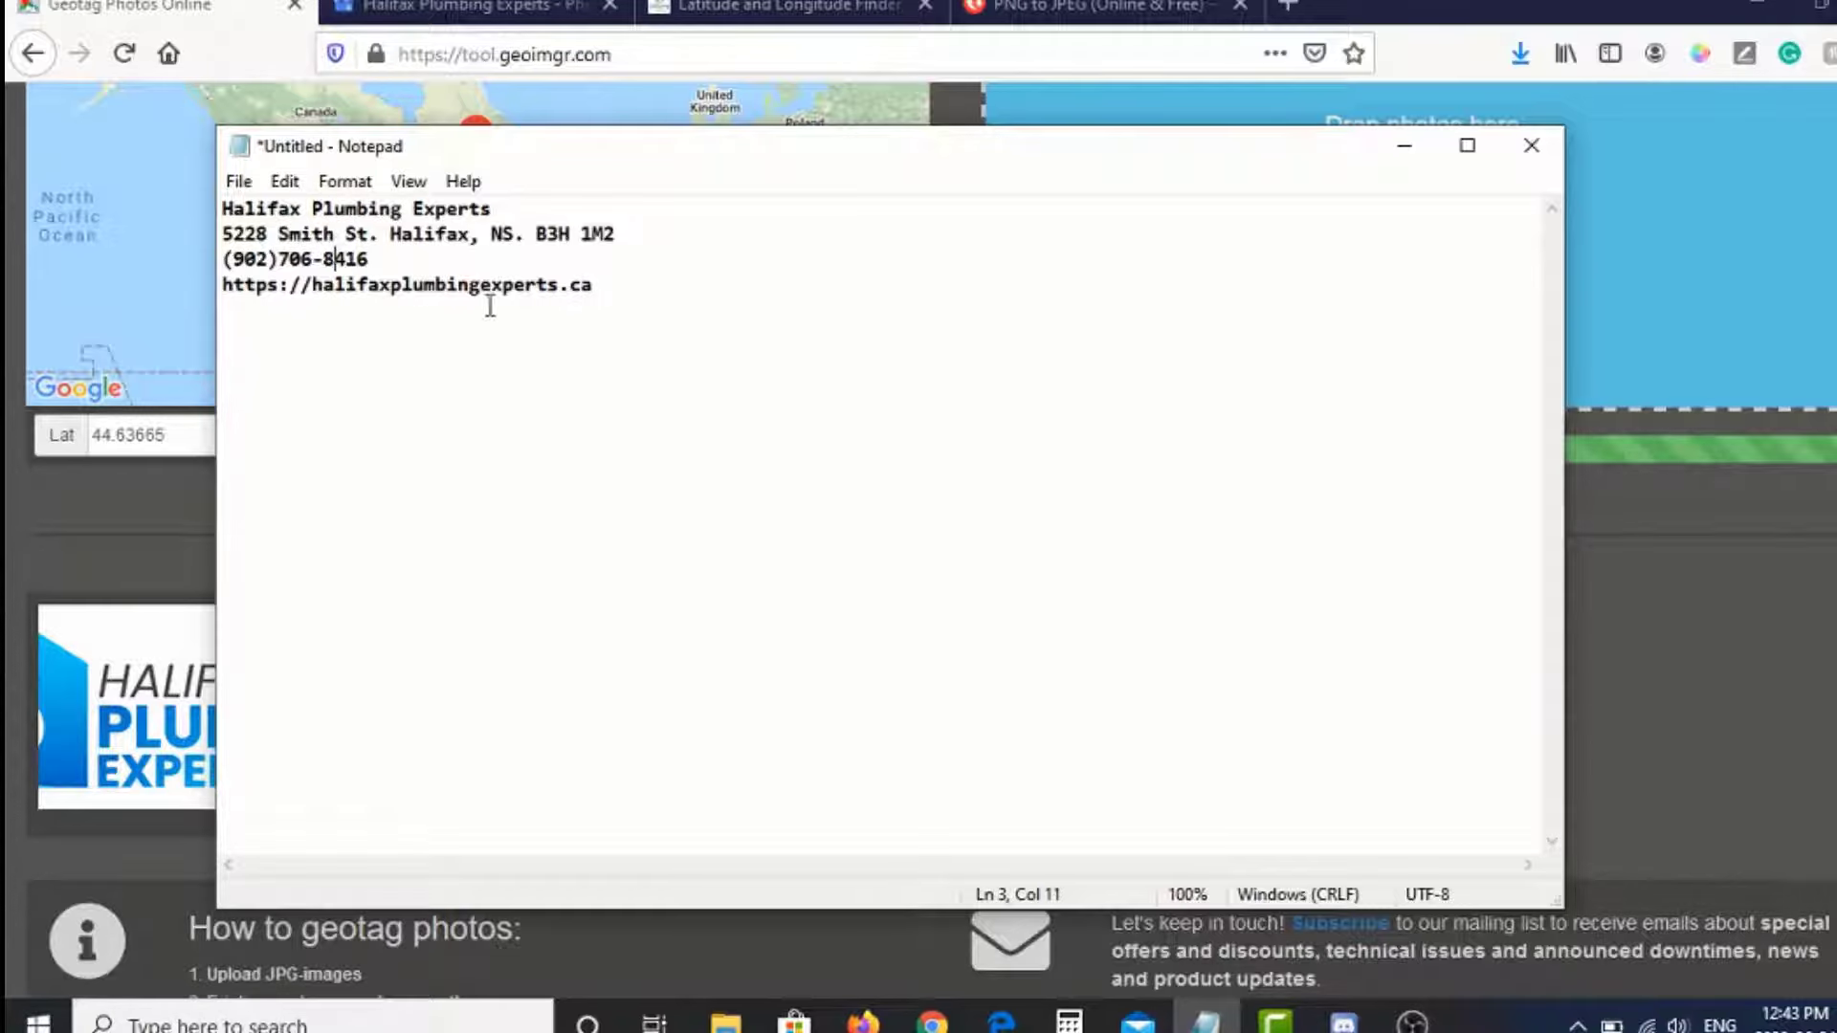
pyautogui.moveTo(613, 295); pyautogui.dragTo(210, 217)
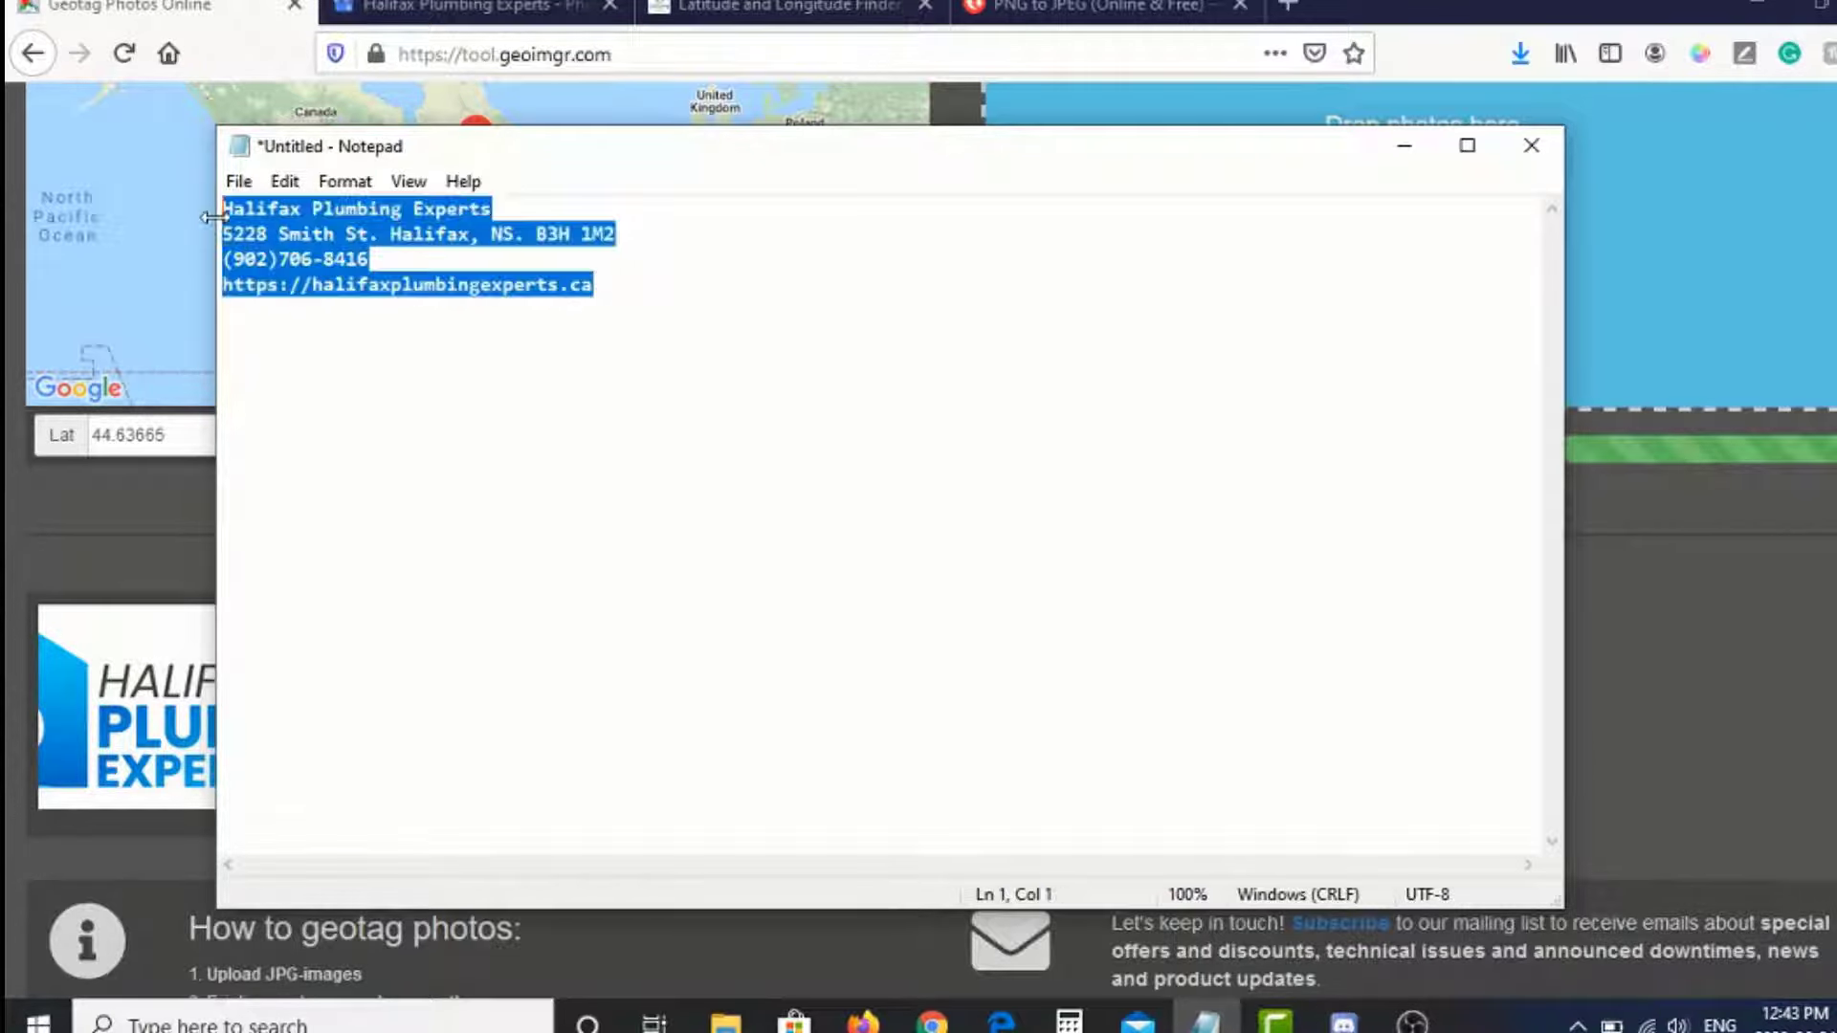
pyautogui.click(157, 471)
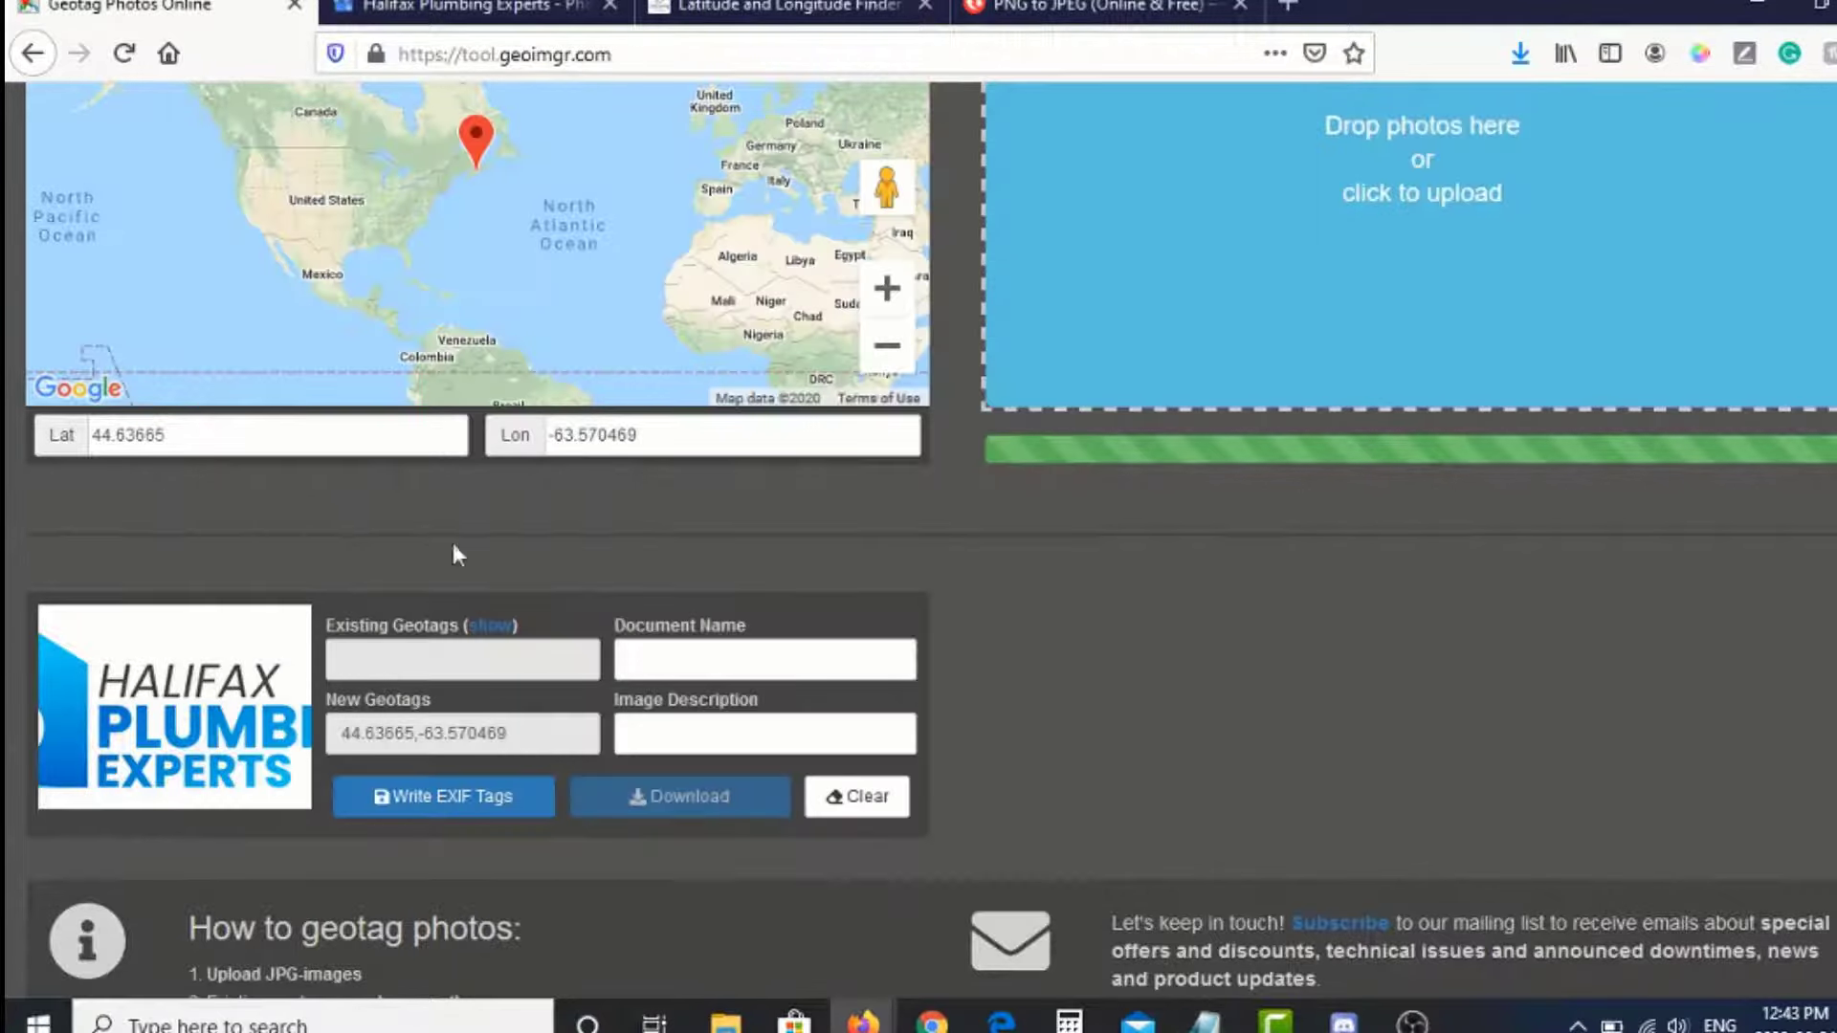
pyautogui.click(708, 735)
pyautogui.hotkey('ctrl', 'v')
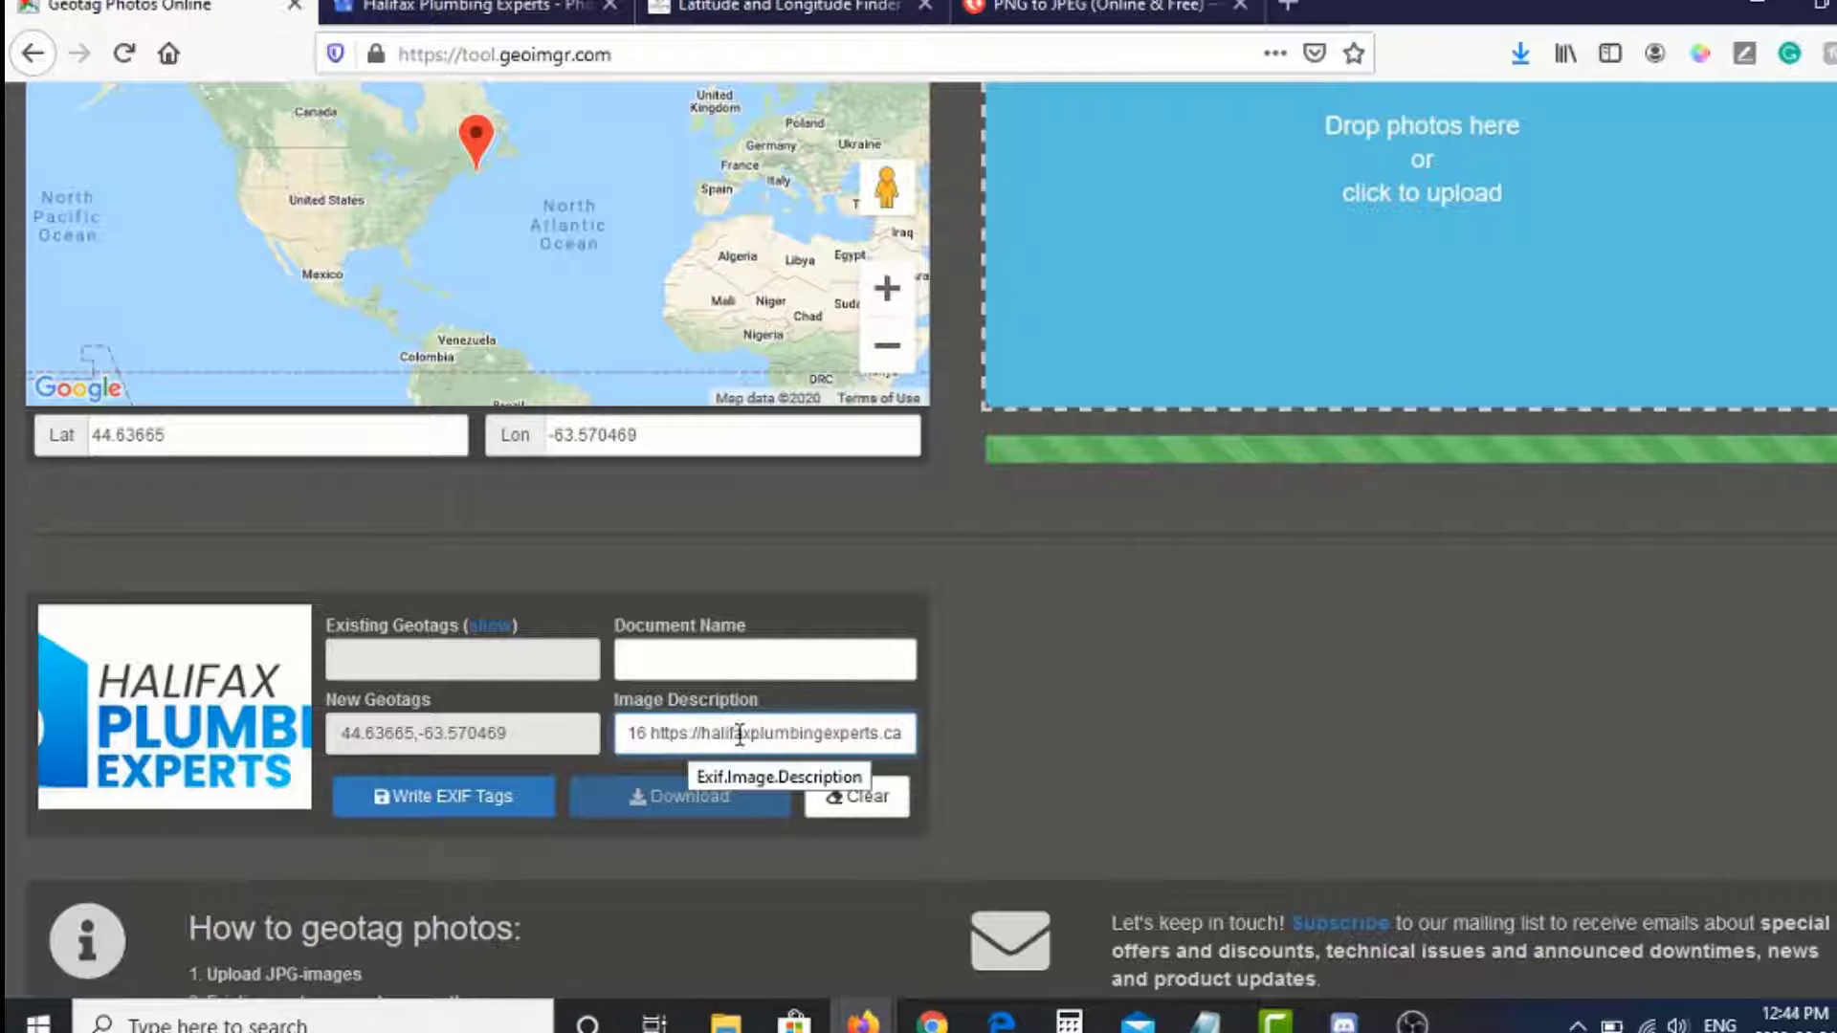
# - Read through the full image description to check the business name, address, phone number and website
pyautogui.moveTo(902, 740); pyautogui.dragTo(542, 727)
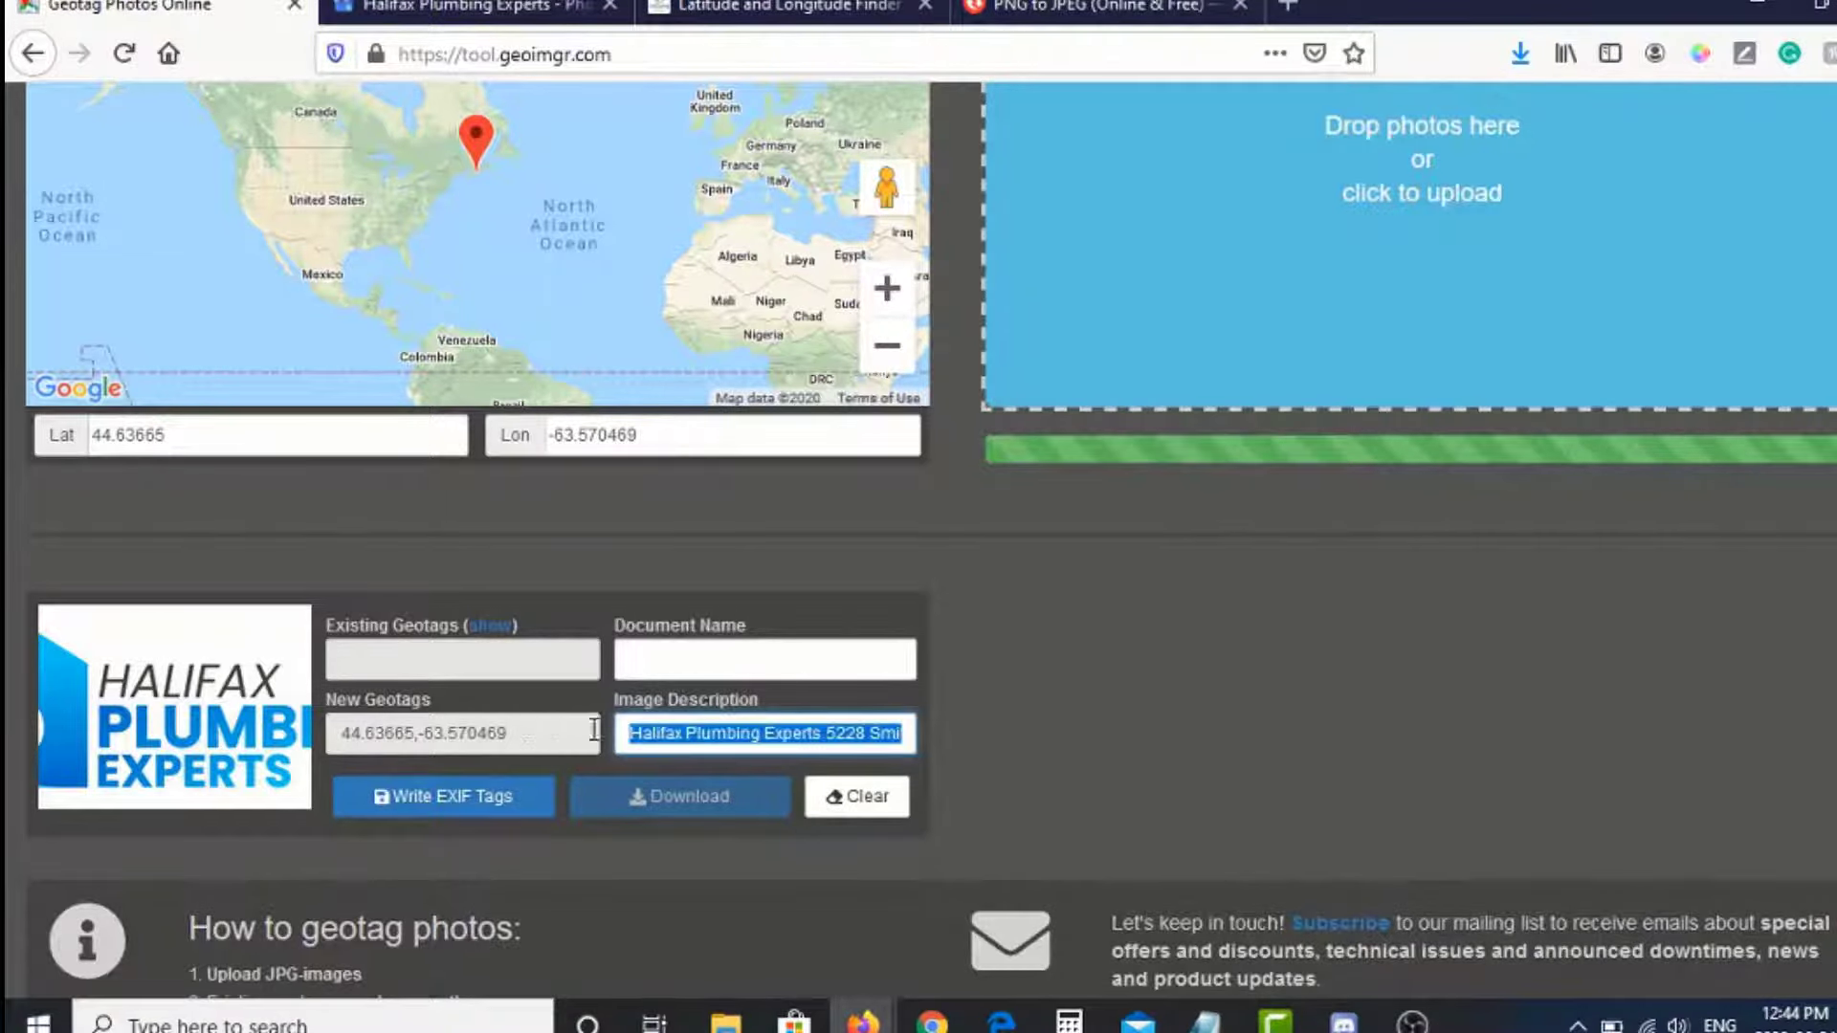
pyautogui.click(704, 739)
pyautogui.press('Right')
pyautogui.press('Right')
pyautogui.press('Right')
pyautogui.press('Right')
pyautogui.press('Right')
pyautogui.press('Right')
pyautogui.press('Right')
pyautogui.press('Right')
pyautogui.press('Right')
pyautogui.press('Right')
pyautogui.press('Right')
pyautogui.press('Right')
pyautogui.press('Right')
pyautogui.press('Right')
pyautogui.press('Right')
pyautogui.press('Right')
pyautogui.press('Right')
pyautogui.press('Right')
pyautogui.press('Right')
pyautogui.press('Right')
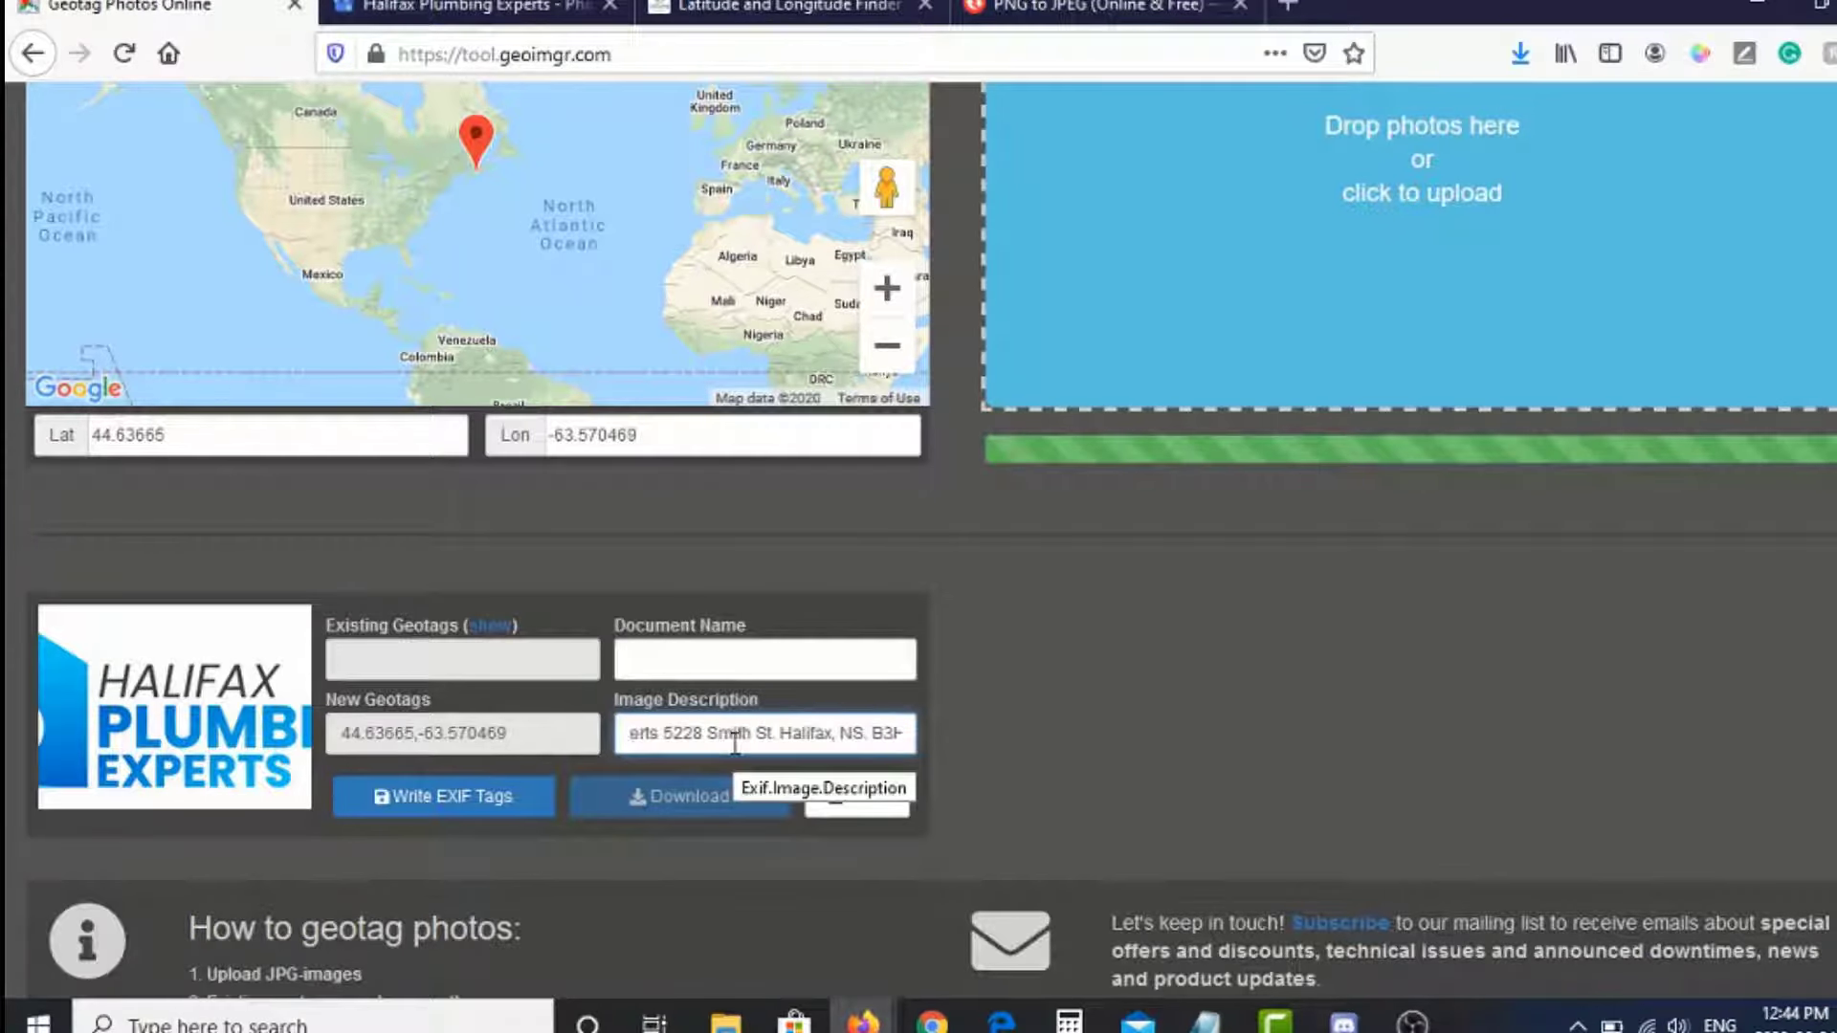
pyautogui.press('Right')
pyautogui.press('Right')
pyautogui.press('Right')
pyautogui.press('Right')
pyautogui.press('Right')
pyautogui.press('Right')
pyautogui.press('Right')
pyautogui.press('Right')
pyautogui.press('Right')
pyautogui.press('Right')
pyautogui.press('Right')
pyautogui.press('Right')
pyautogui.press('Right')
pyautogui.press('Right')
pyautogui.press('Right')
pyautogui.press('Right')
pyautogui.press('Right')
pyautogui.press('Right')
pyautogui.press('Right')
pyautogui.press('Right')
pyautogui.press('Right')
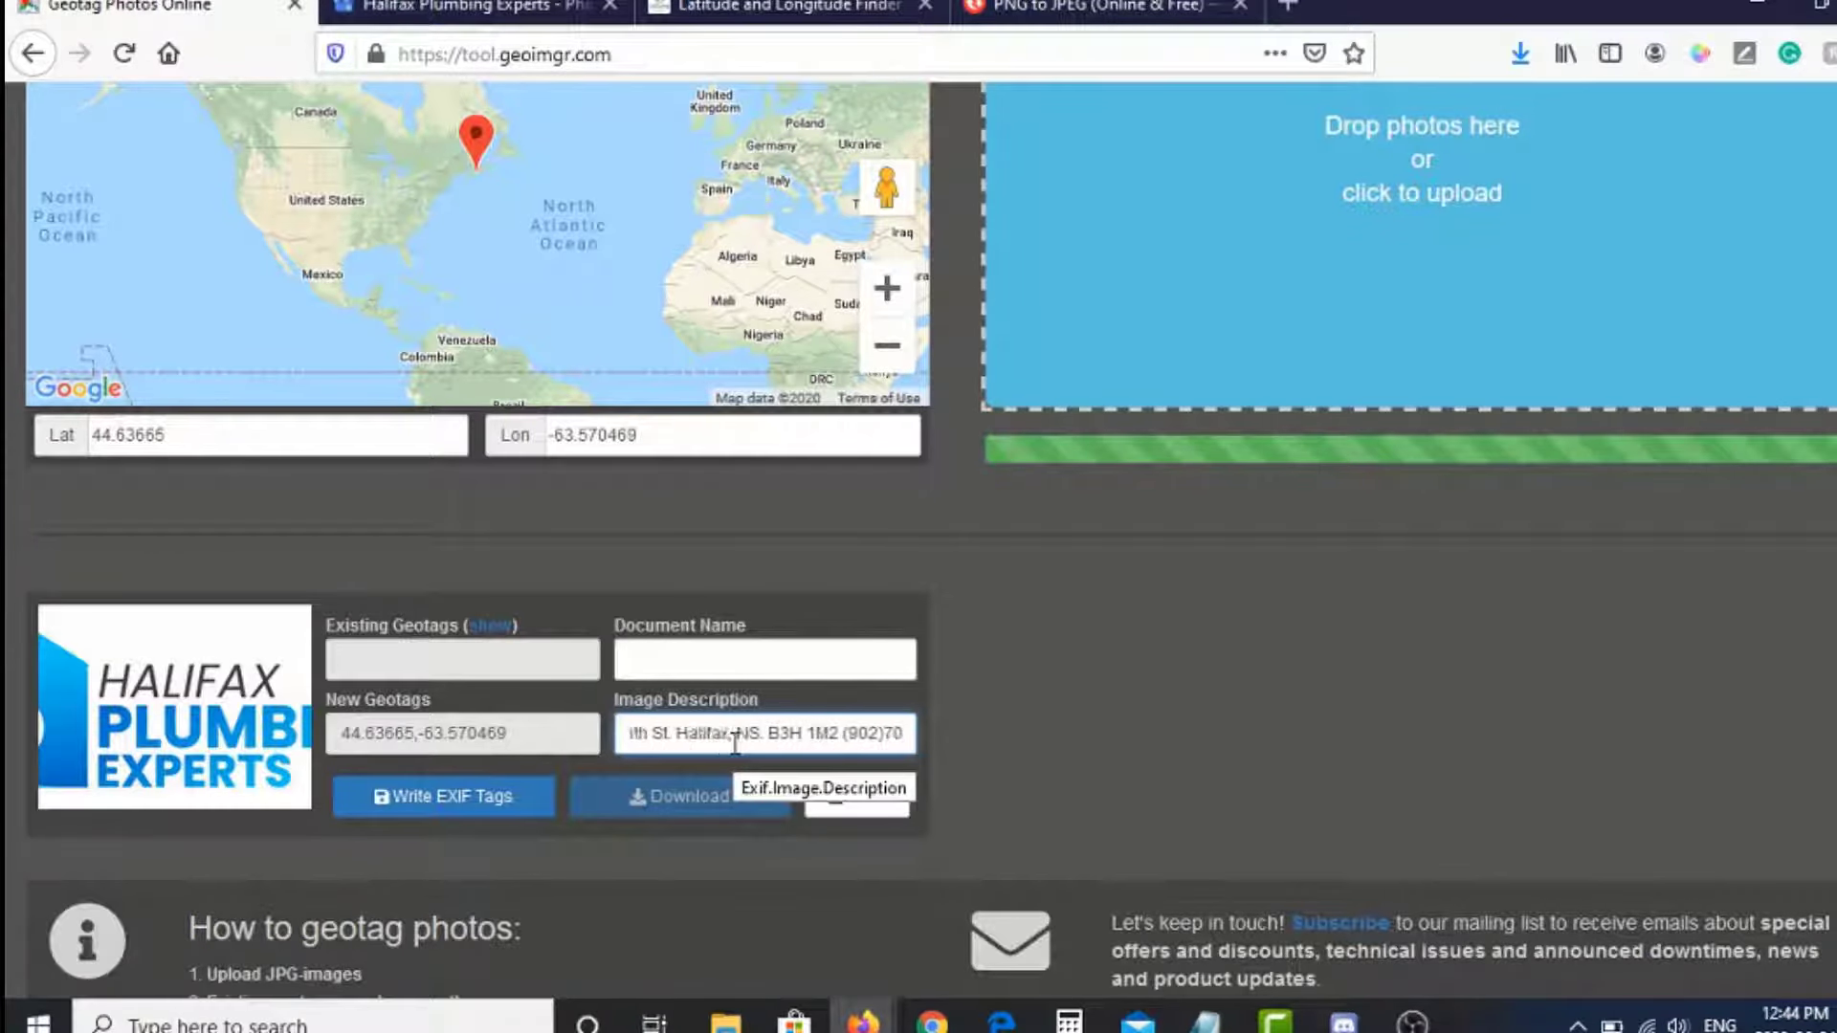
pyautogui.press('Right')
pyautogui.press('Right')
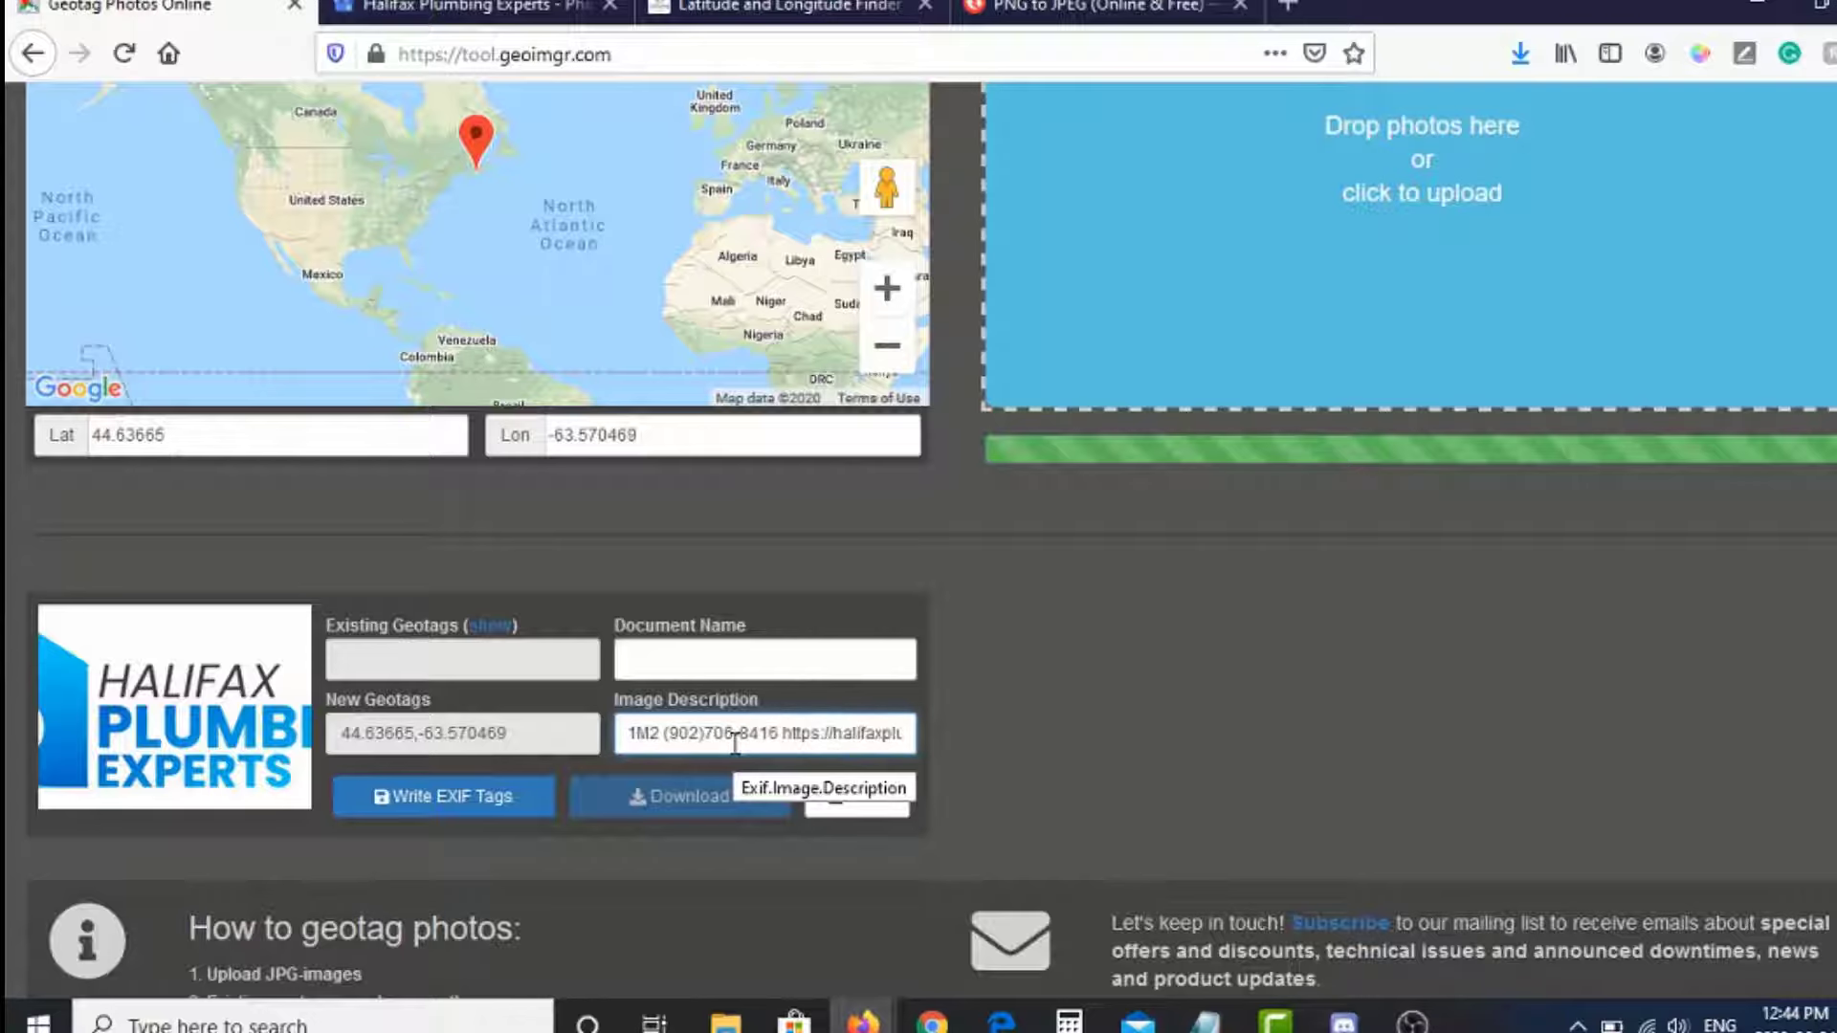
pyautogui.press('Right')
pyautogui.press('Right')
pyautogui.press('Right')
pyautogui.press('Right')
pyautogui.press('Right')
pyautogui.press('Right')
pyautogui.press('Right')
pyautogui.press('Right')
pyautogui.press('Right')
pyautogui.press('Right')
pyautogui.press('Right')
pyautogui.press('Right')
pyautogui.press('Right')
pyautogui.press('Right')
pyautogui.press('Right')
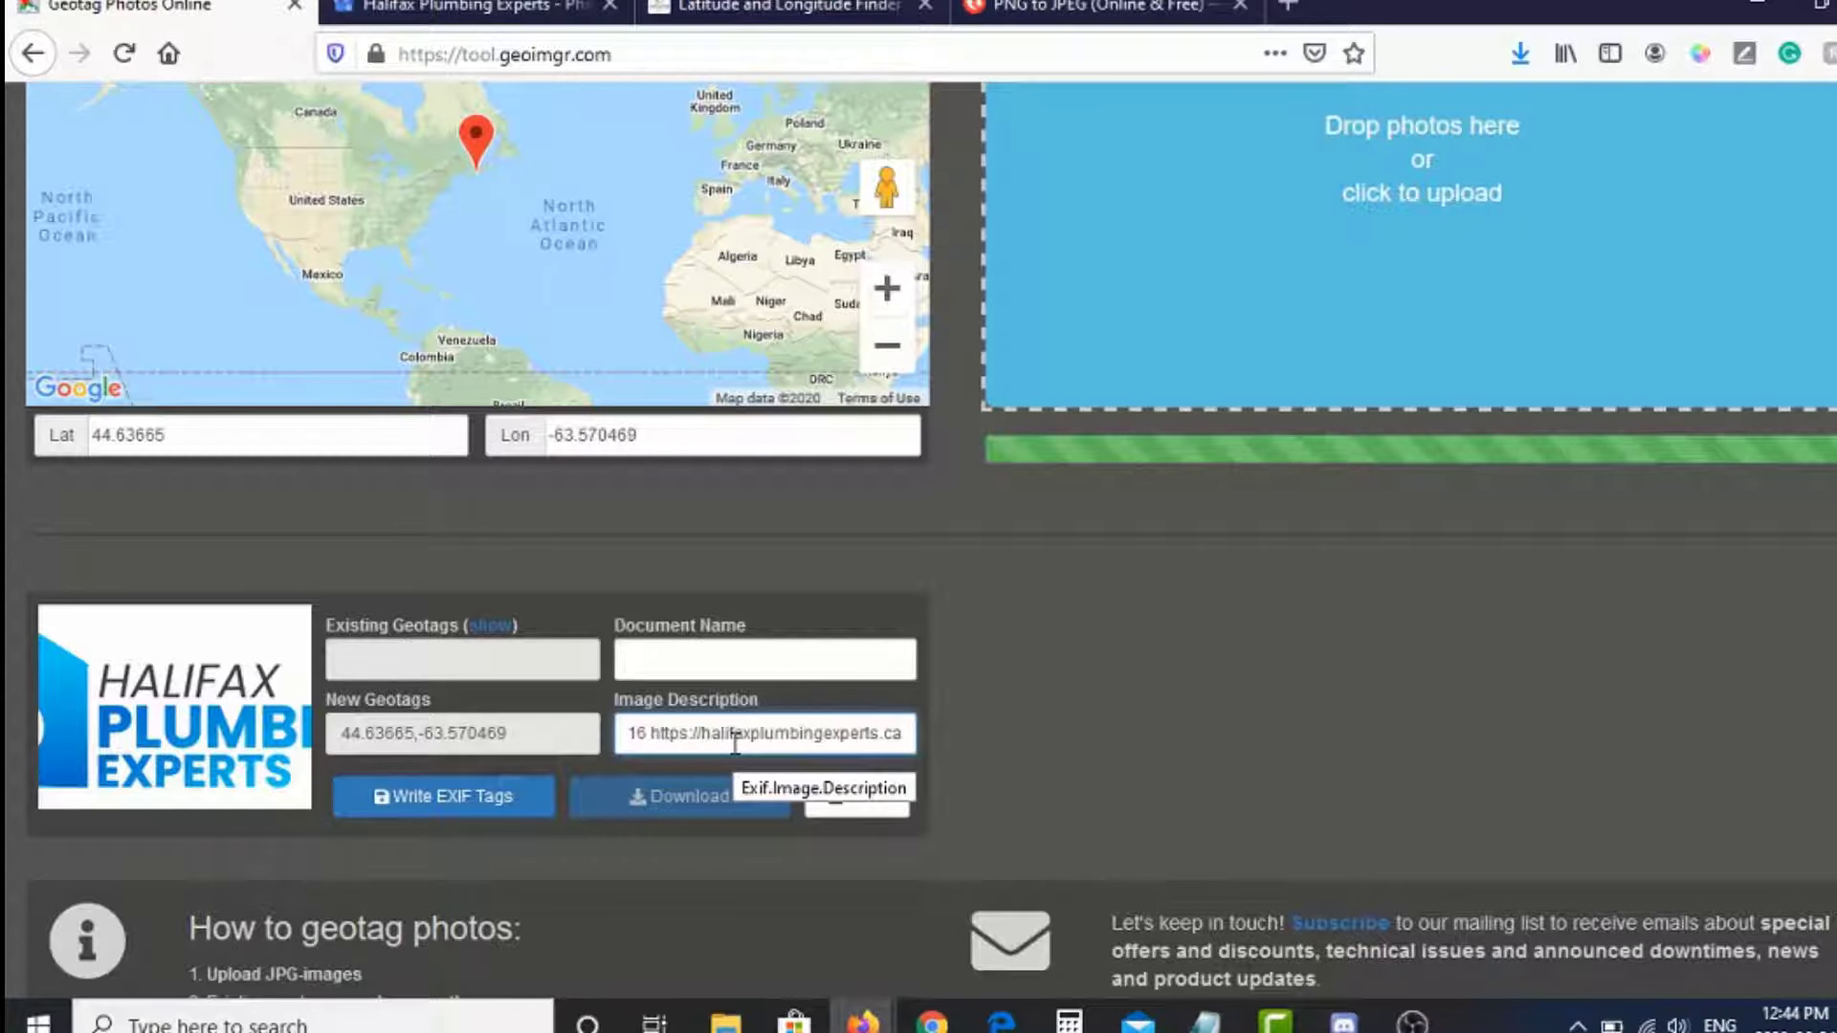
# - Set the photo's document name to "Halifax Plumbing Experts Logo"
pyautogui.click(719, 666)
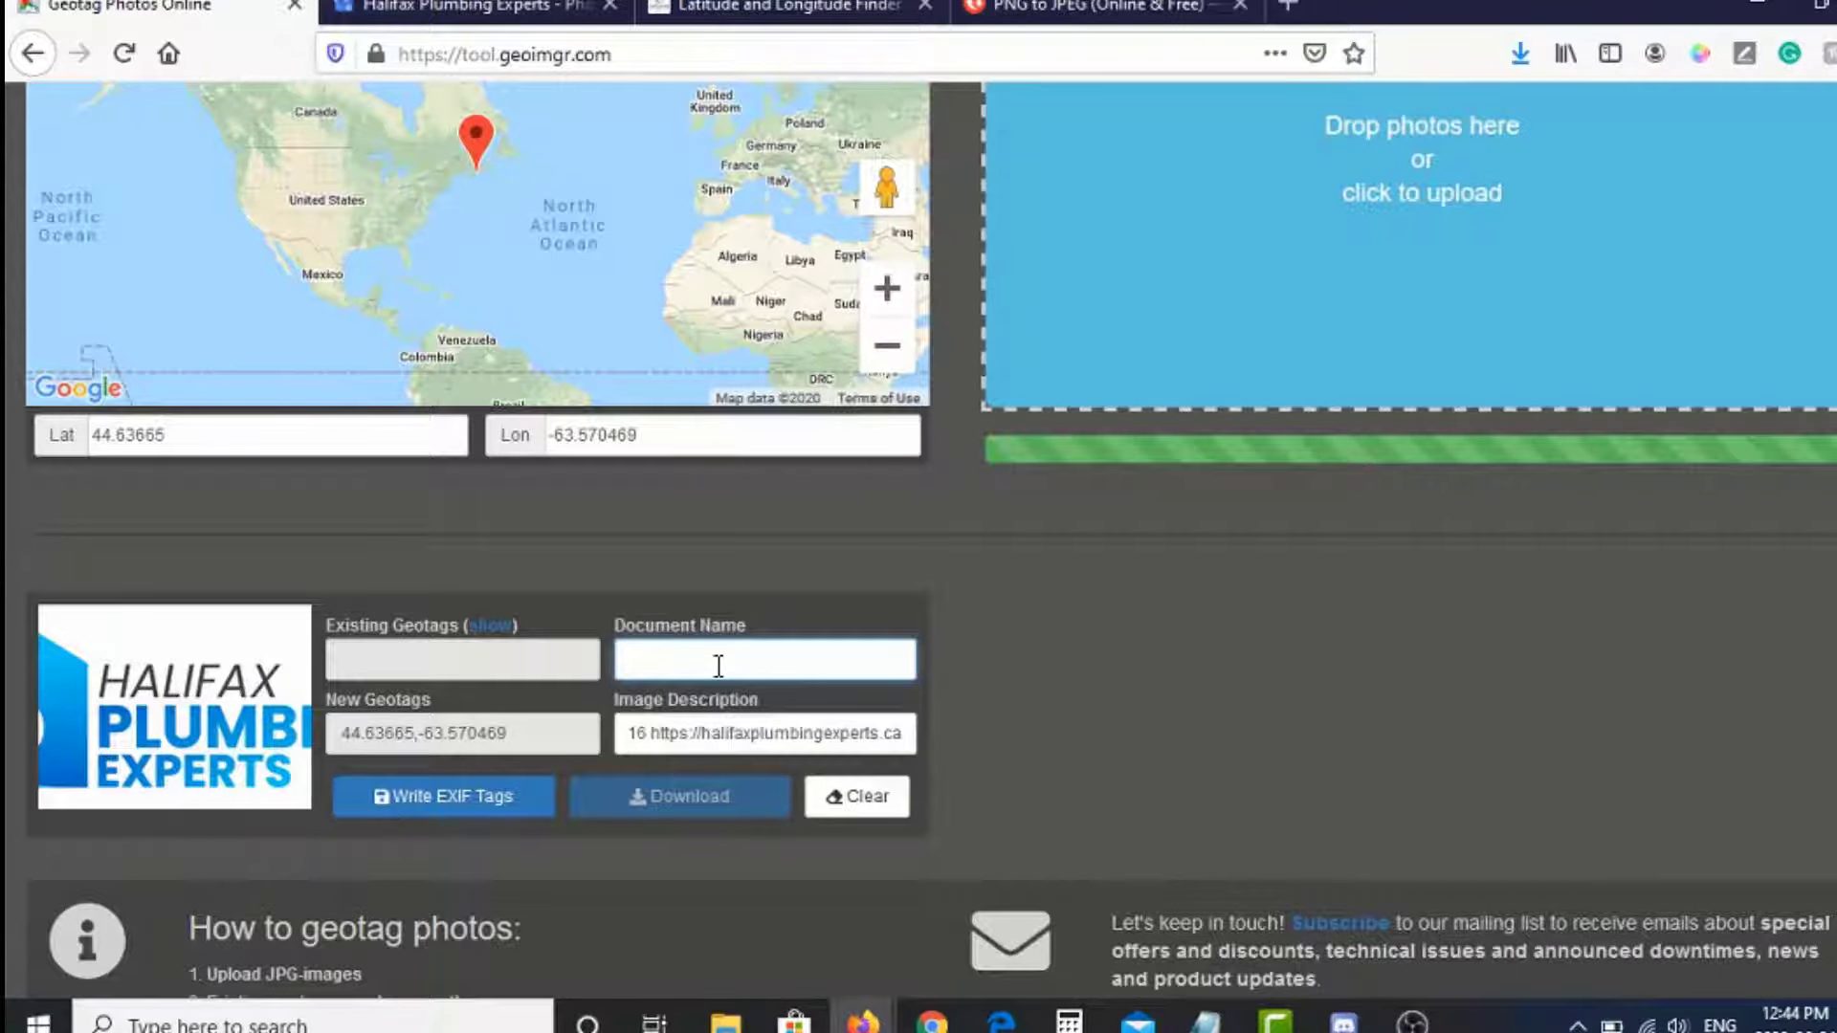
pyautogui.write('Halifax Plumbing Experts Logo')
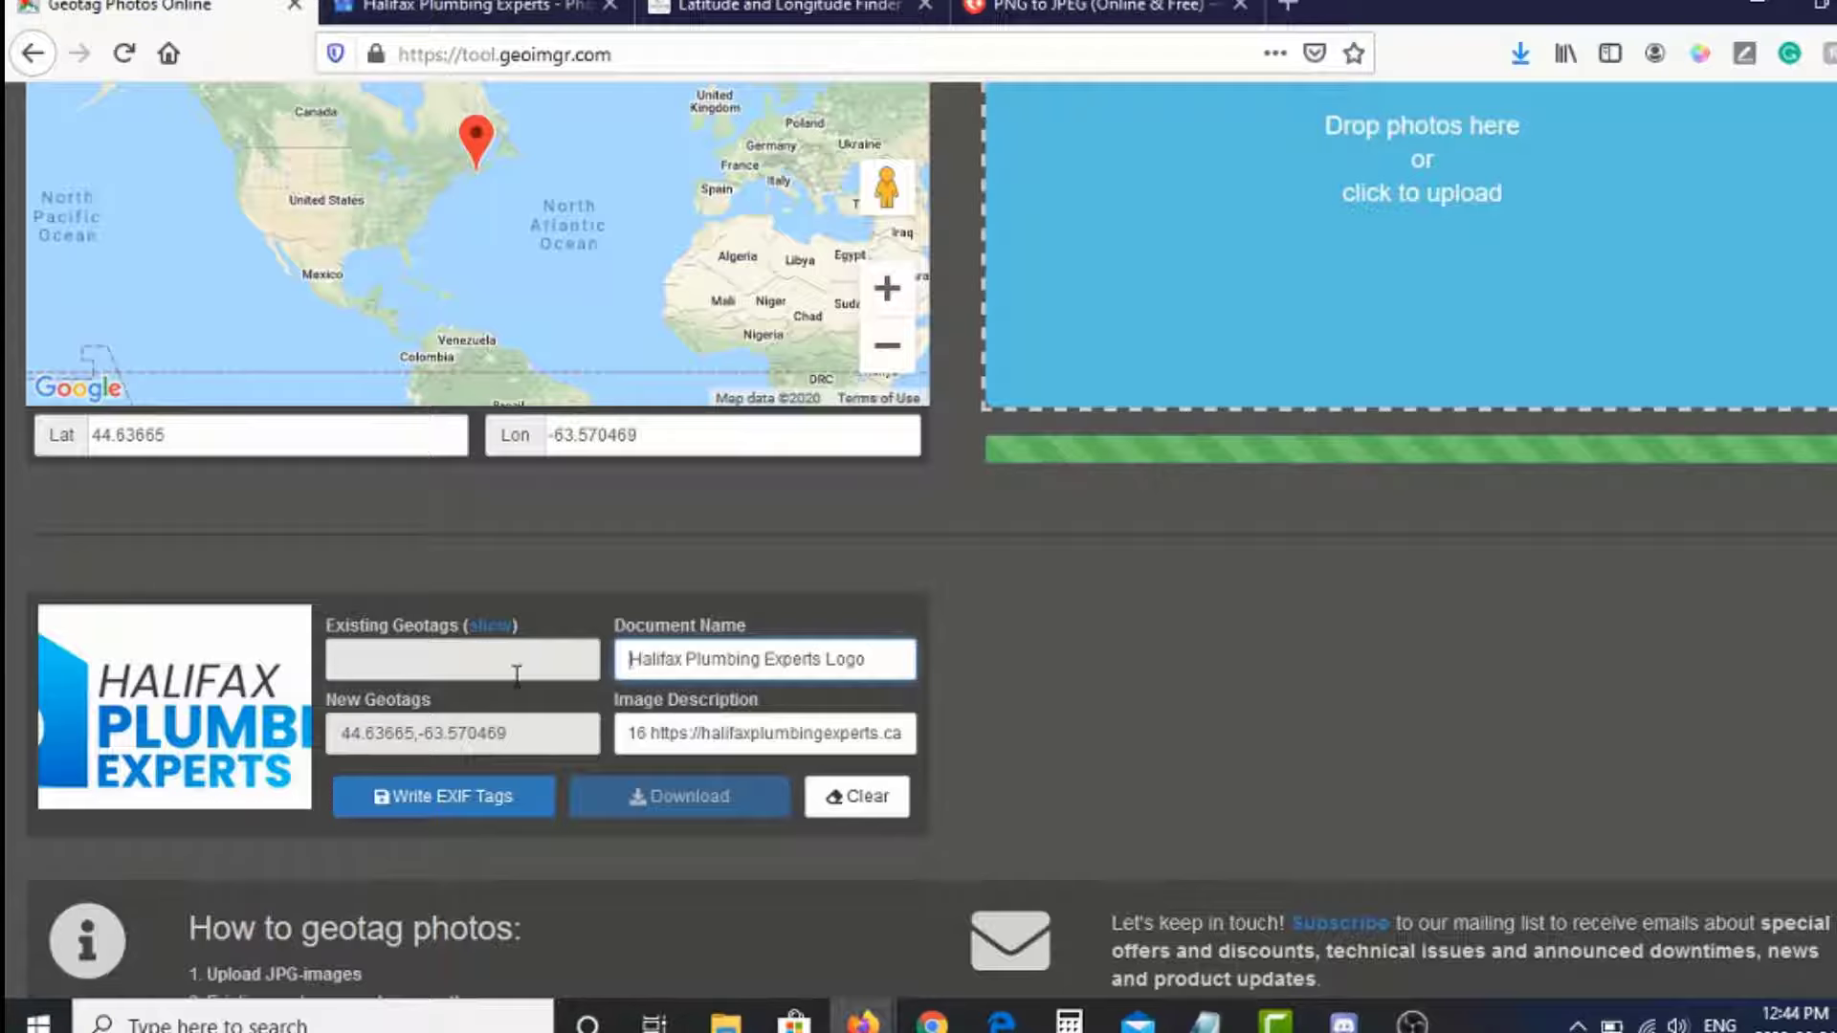
# - Write the EXIF tags to the logo photo and download the tagged Halifax-Plumbing-Experts-Logo.jpg, saving the file
pyautogui.click(448, 812)
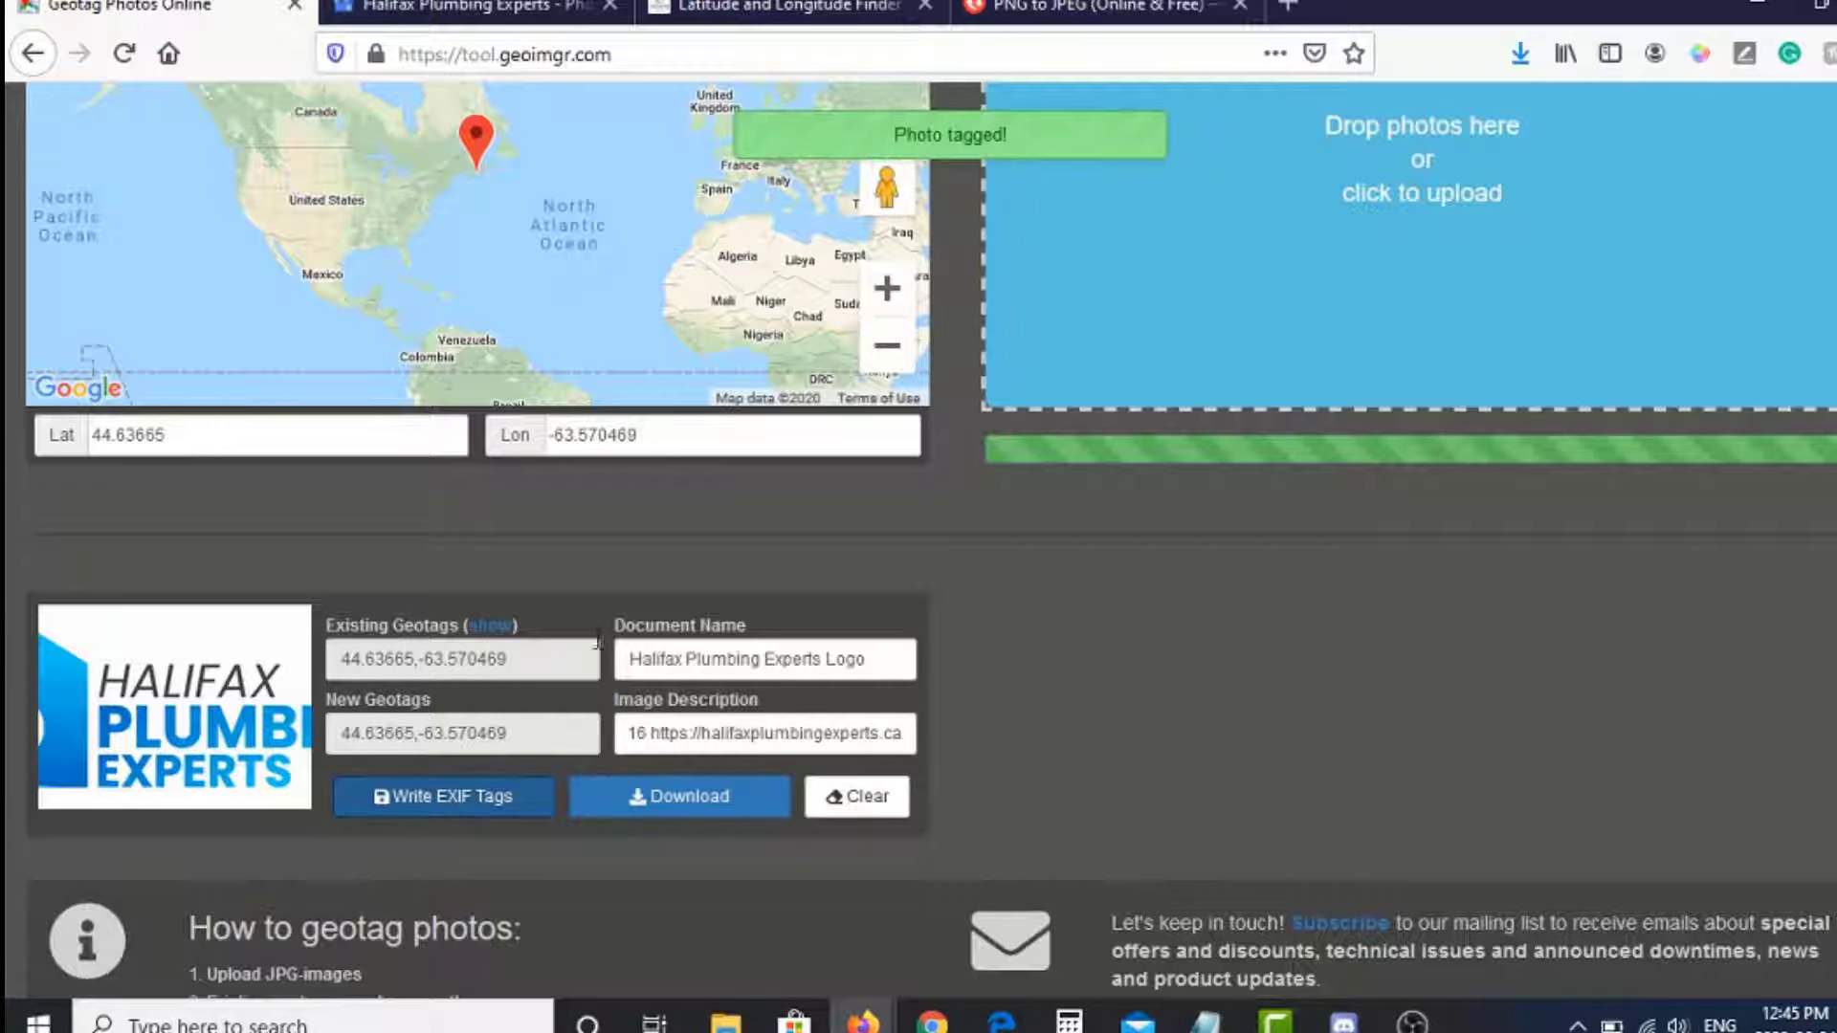
pyautogui.click(658, 806)
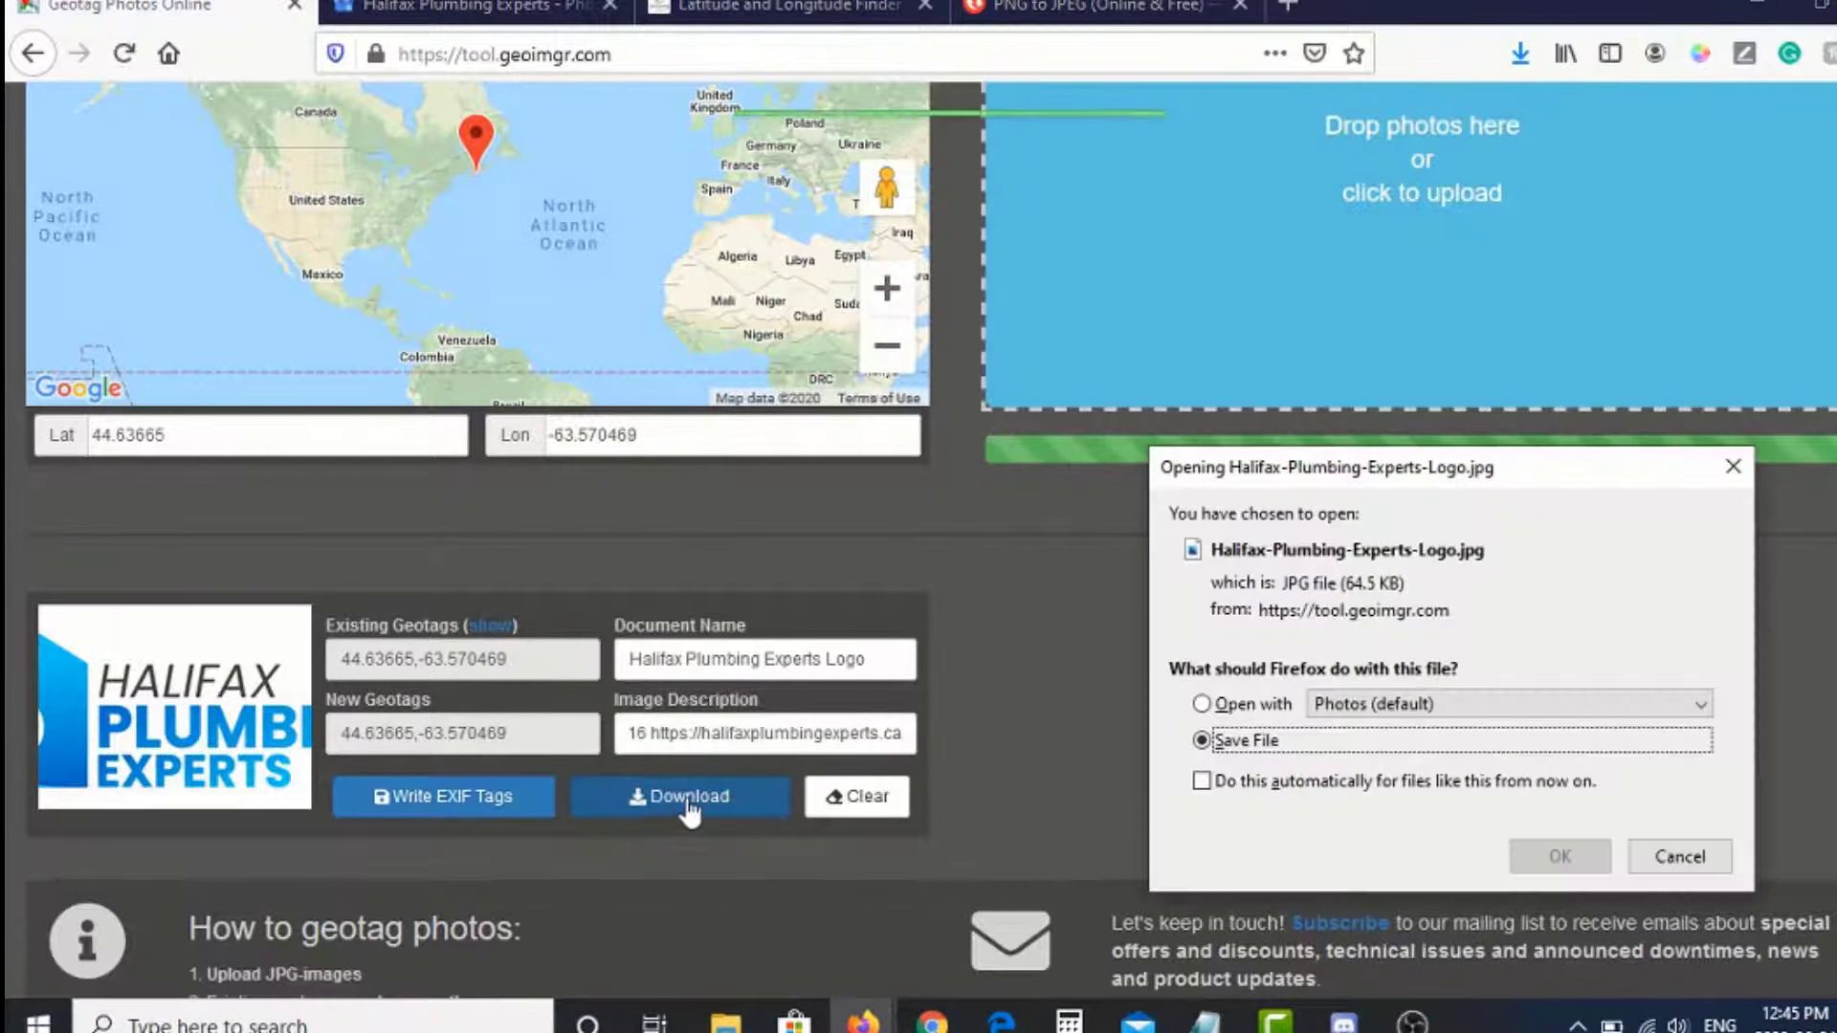
pyautogui.click(1550, 855)
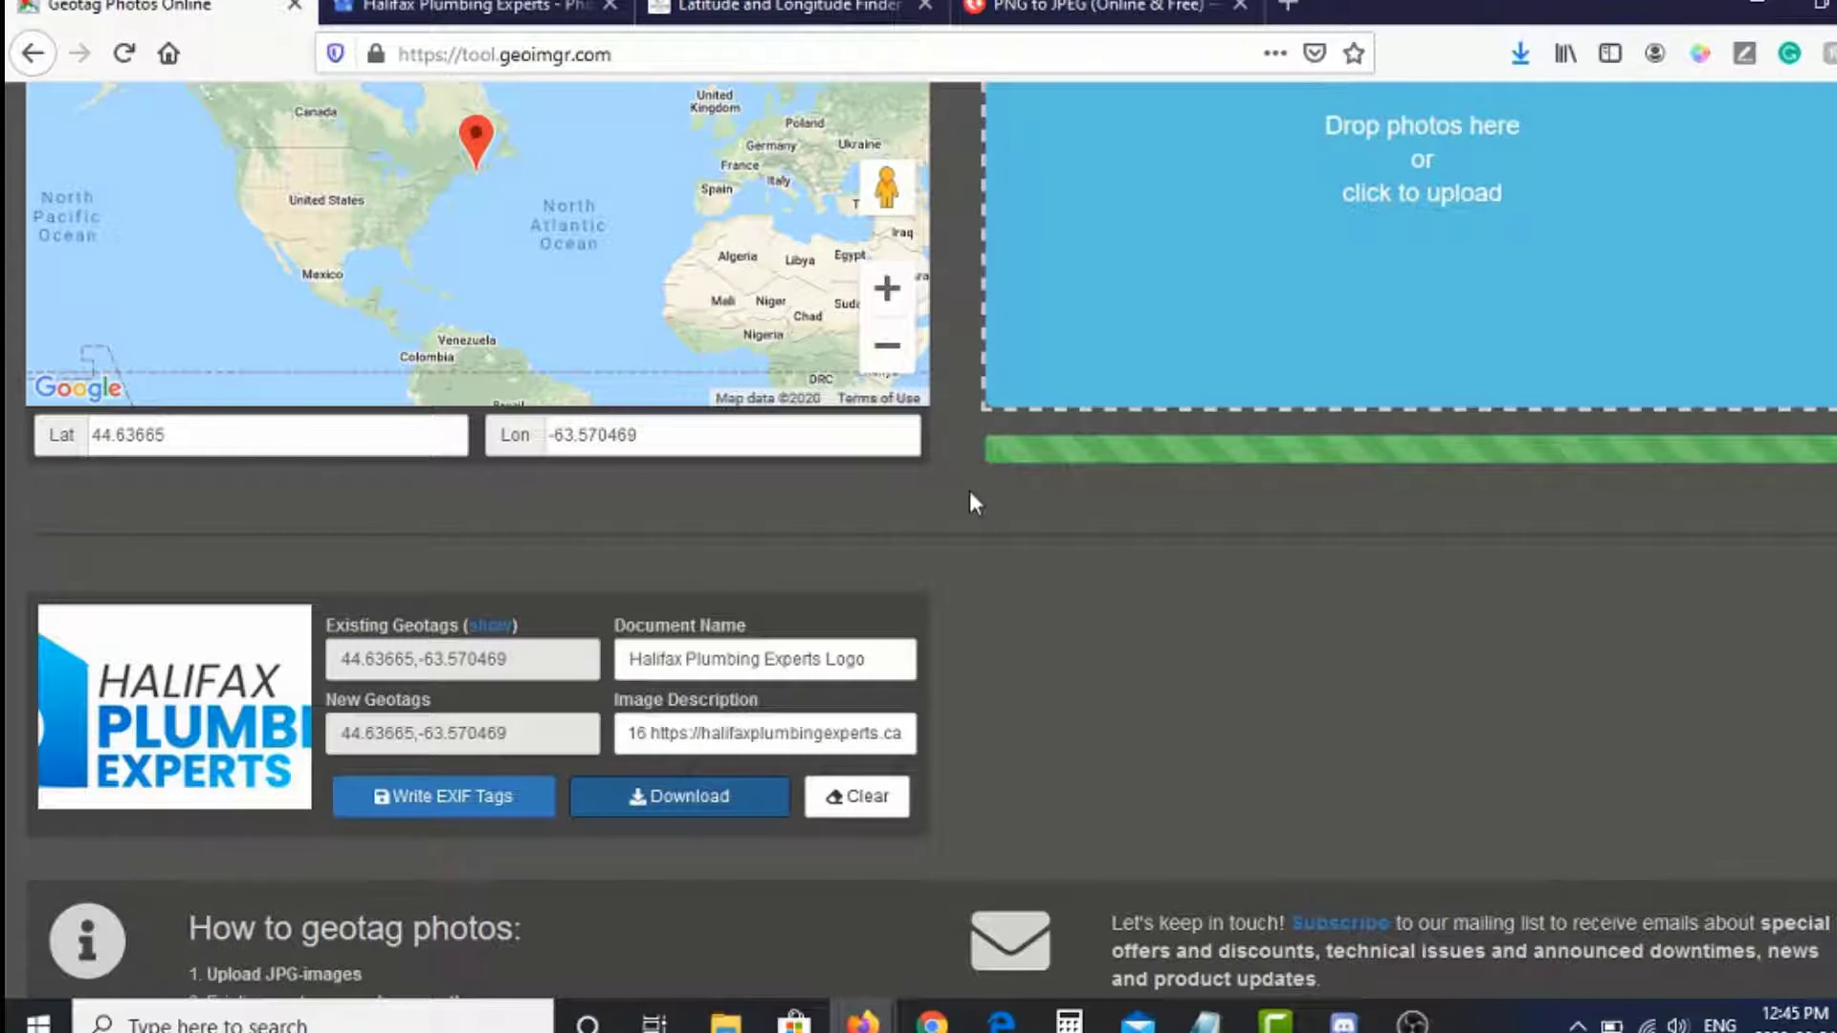
# - Switch to Google My Business and upload the geotagged Halifax-Plumbing-Experts-Logo.jpg from Downloads as the business logo
pyautogui.click(567, 21)
pyautogui.click(701, 871)
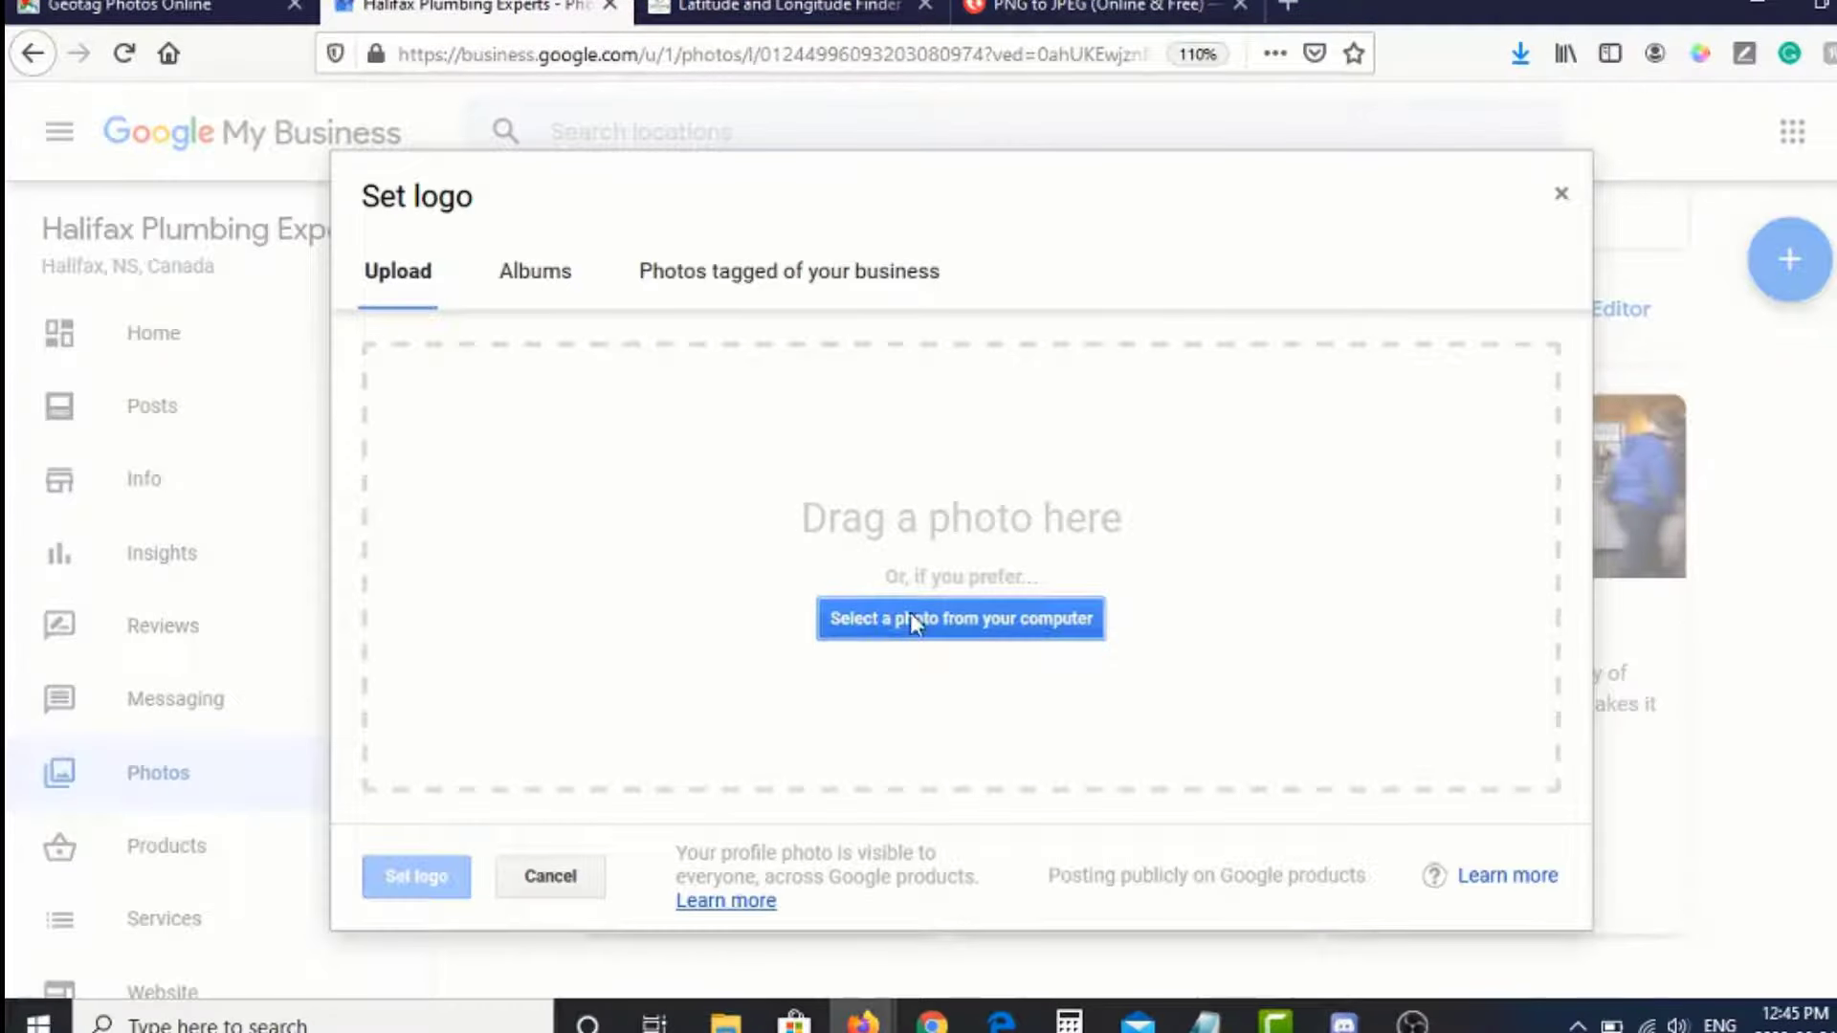
pyautogui.click(917, 627)
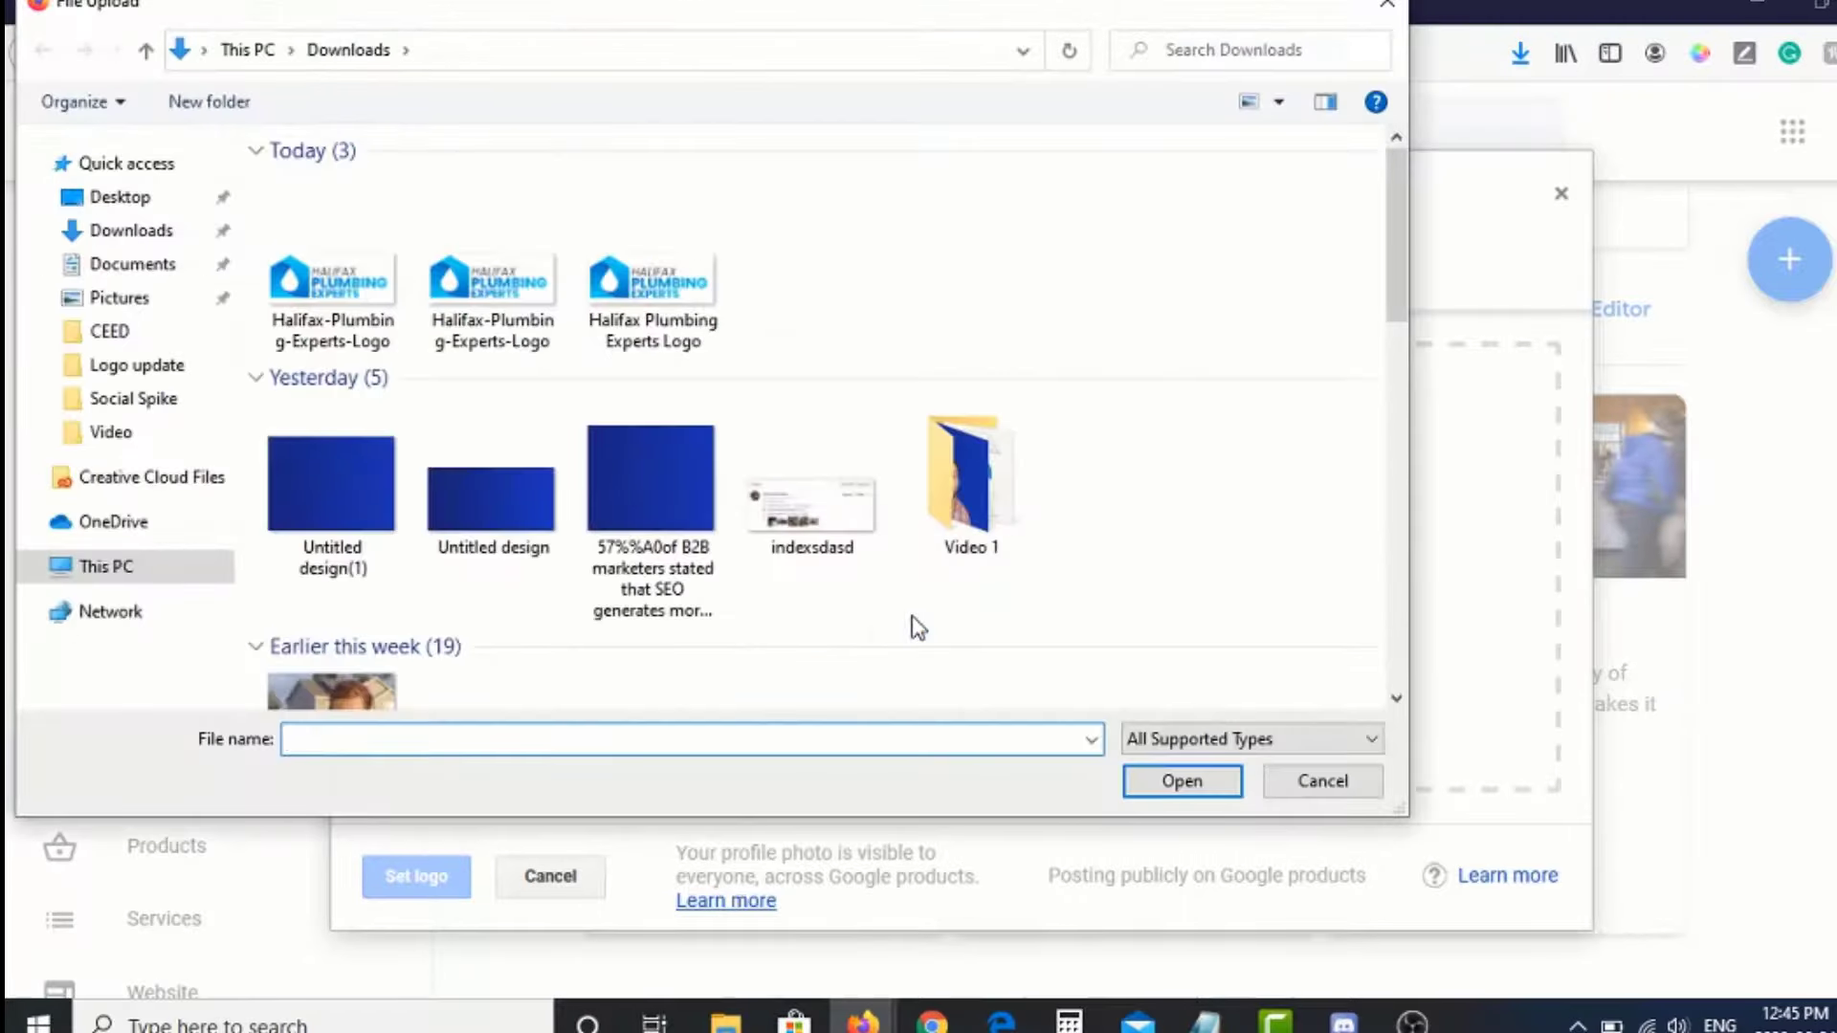
pyautogui.click(346, 341)
pyautogui.click(1177, 779)
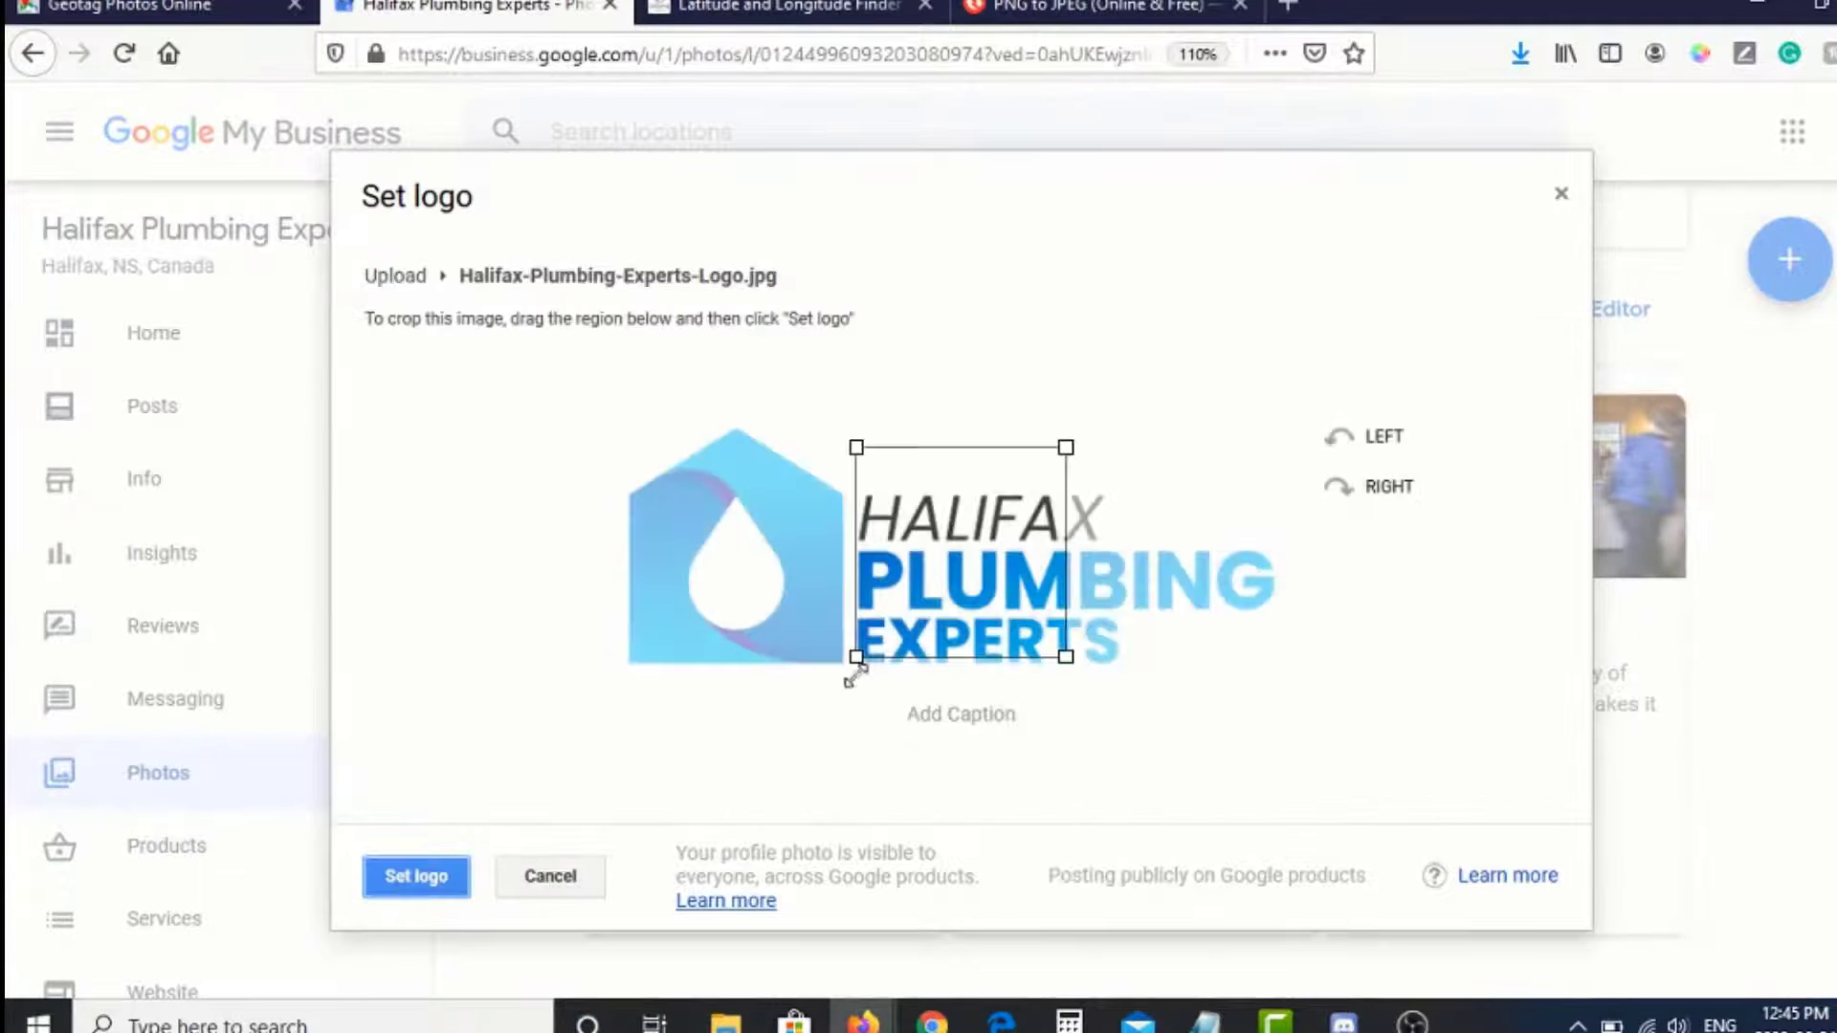
# - Crop the uploaded image to a square around the house and water-drop icon and set it as the business logo
pyautogui.moveTo(856, 657); pyautogui.dragTo(594, 700)
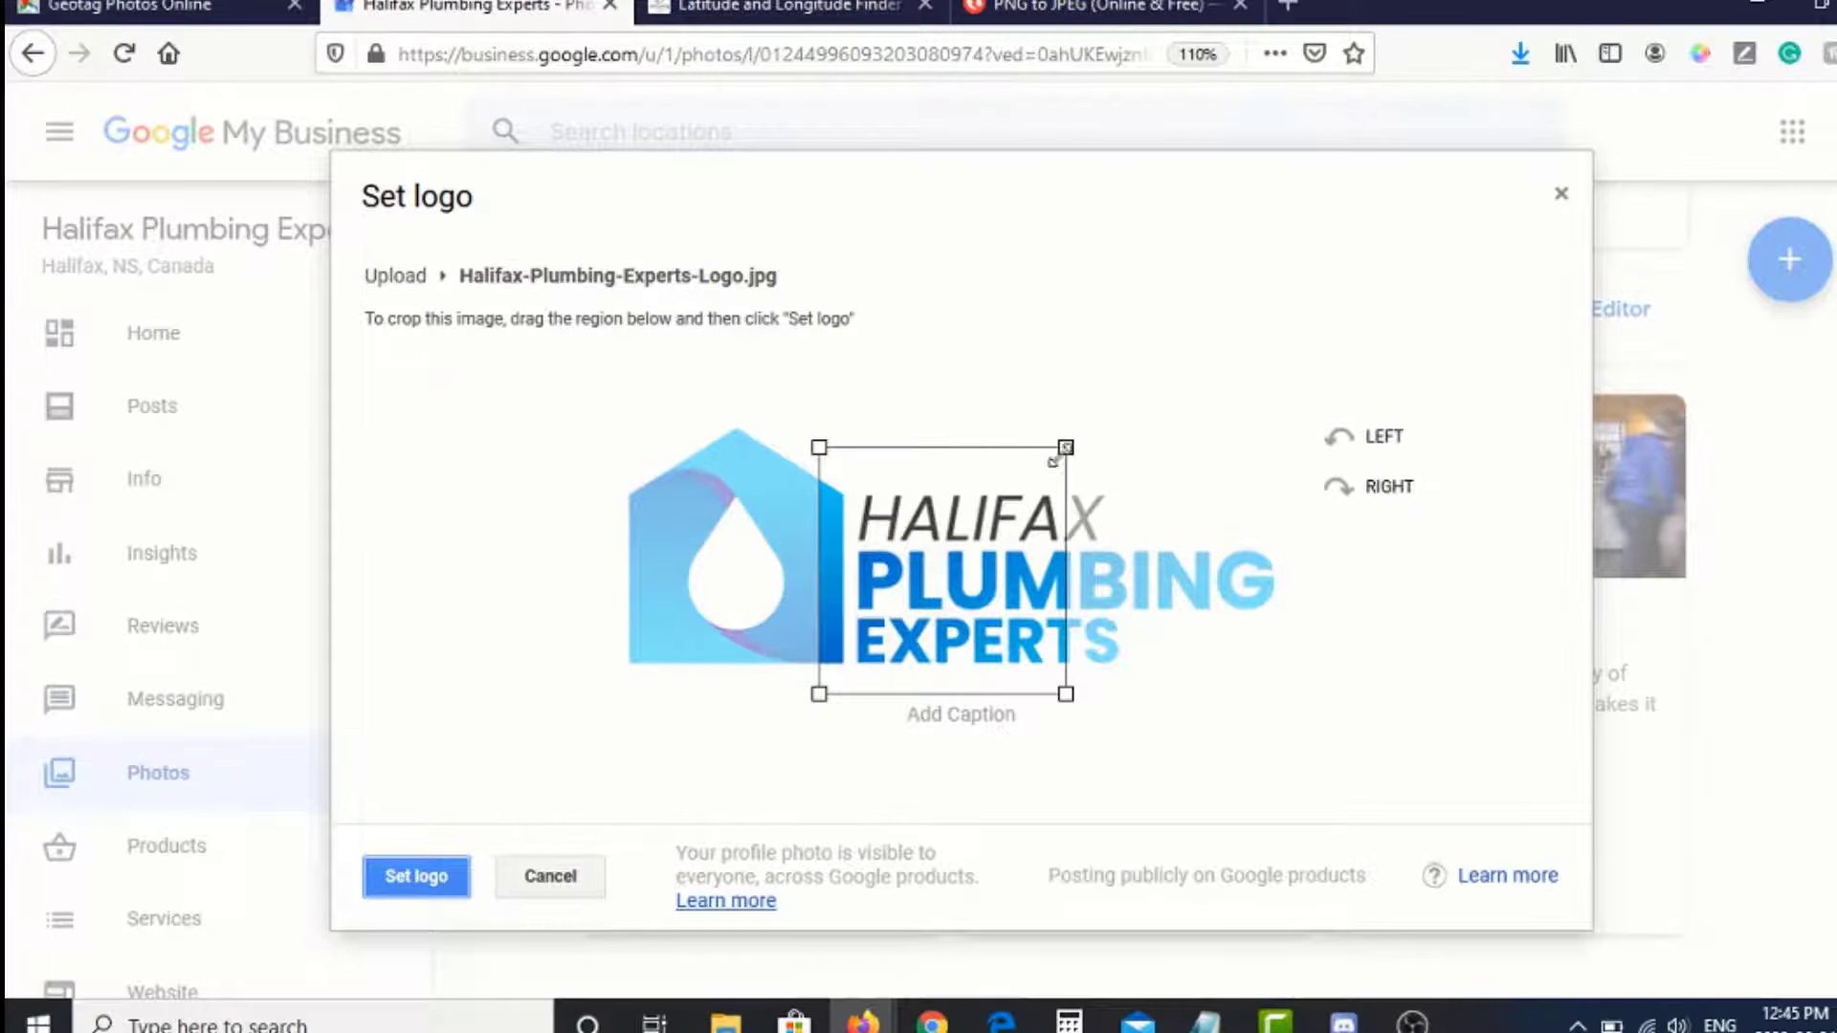
pyautogui.moveTo(1054, 461); pyautogui.dragTo(1407, 353)
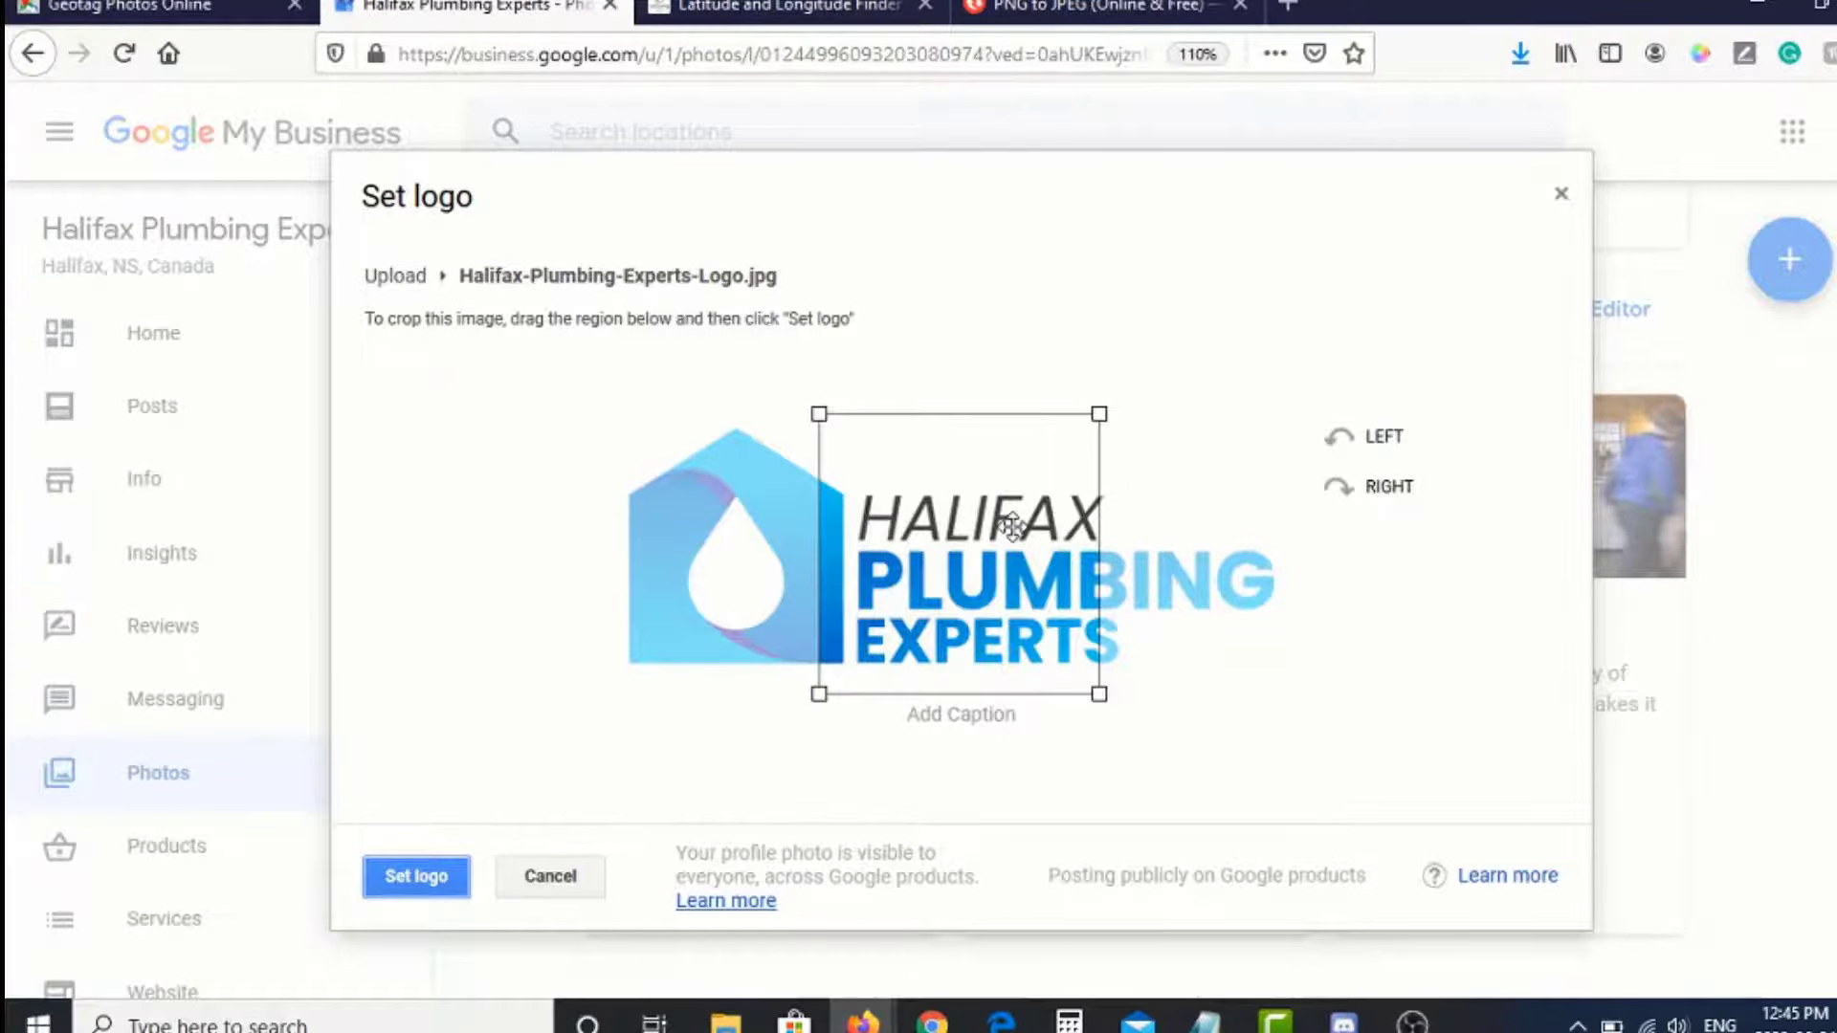
pyautogui.moveTo(986, 581); pyautogui.dragTo(582, 543)
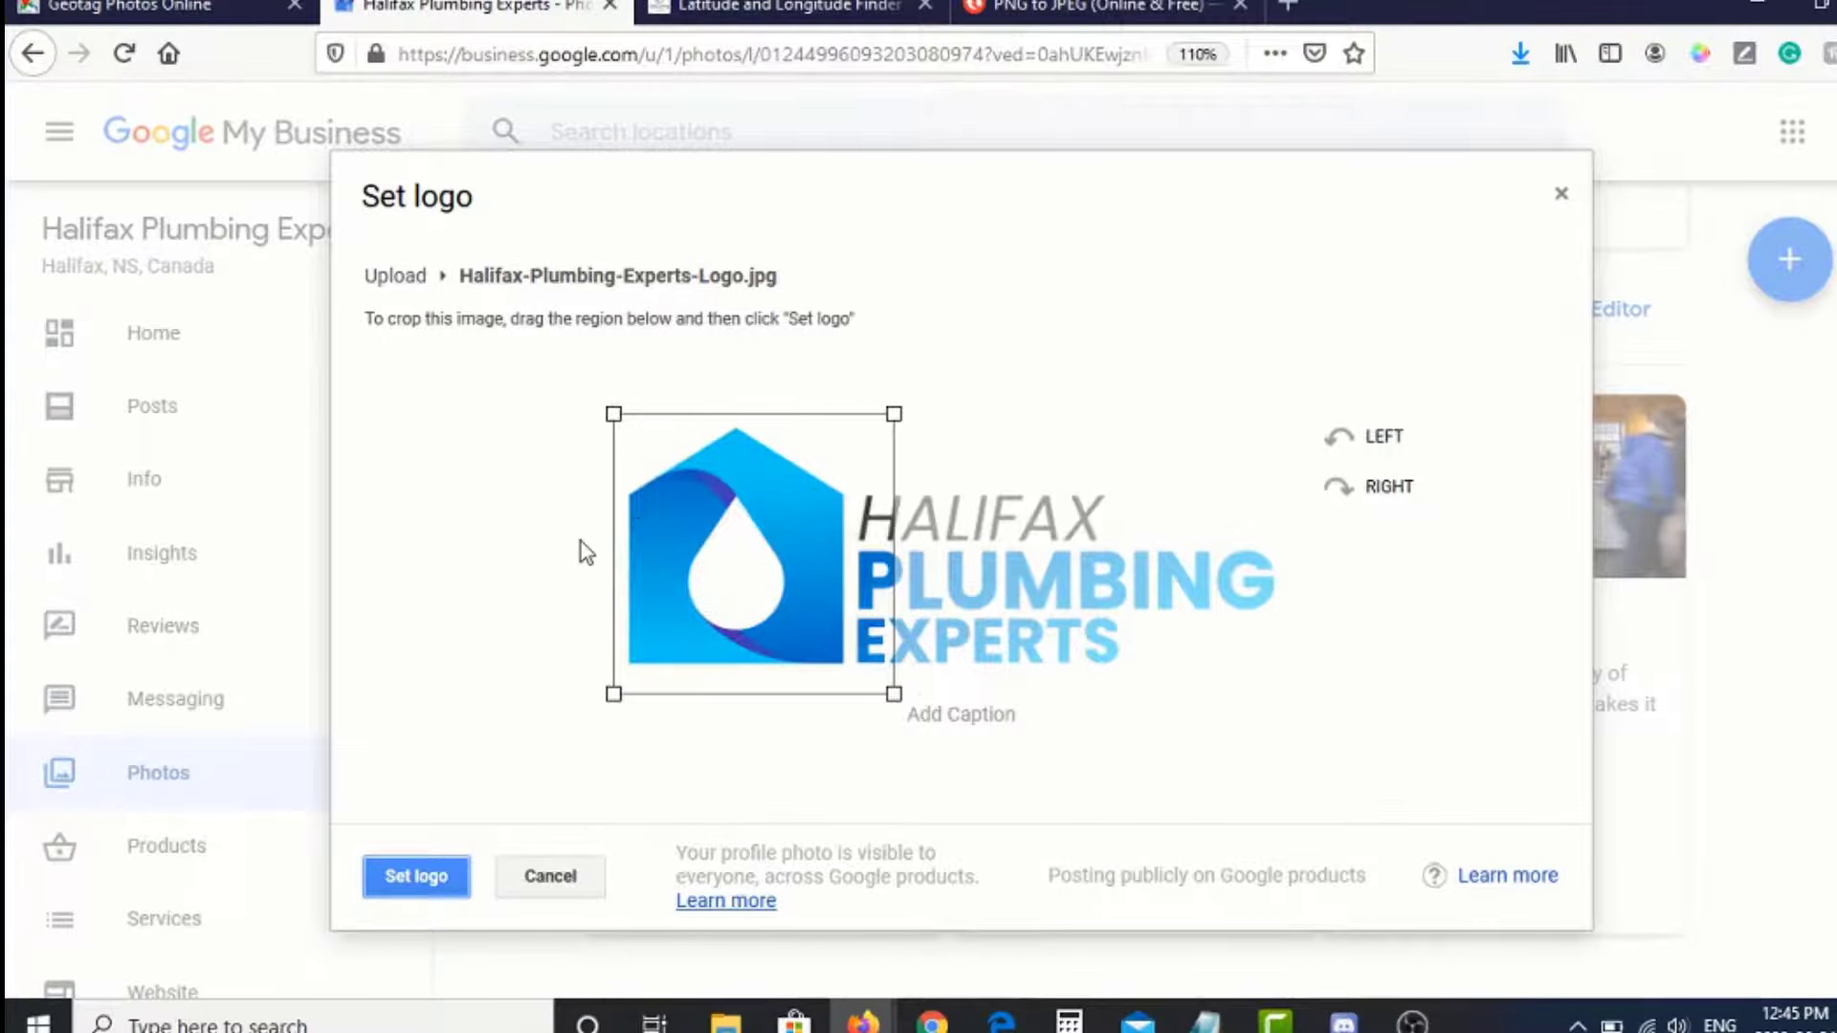
pyautogui.moveTo(894, 414); pyautogui.dragTo(858, 402)
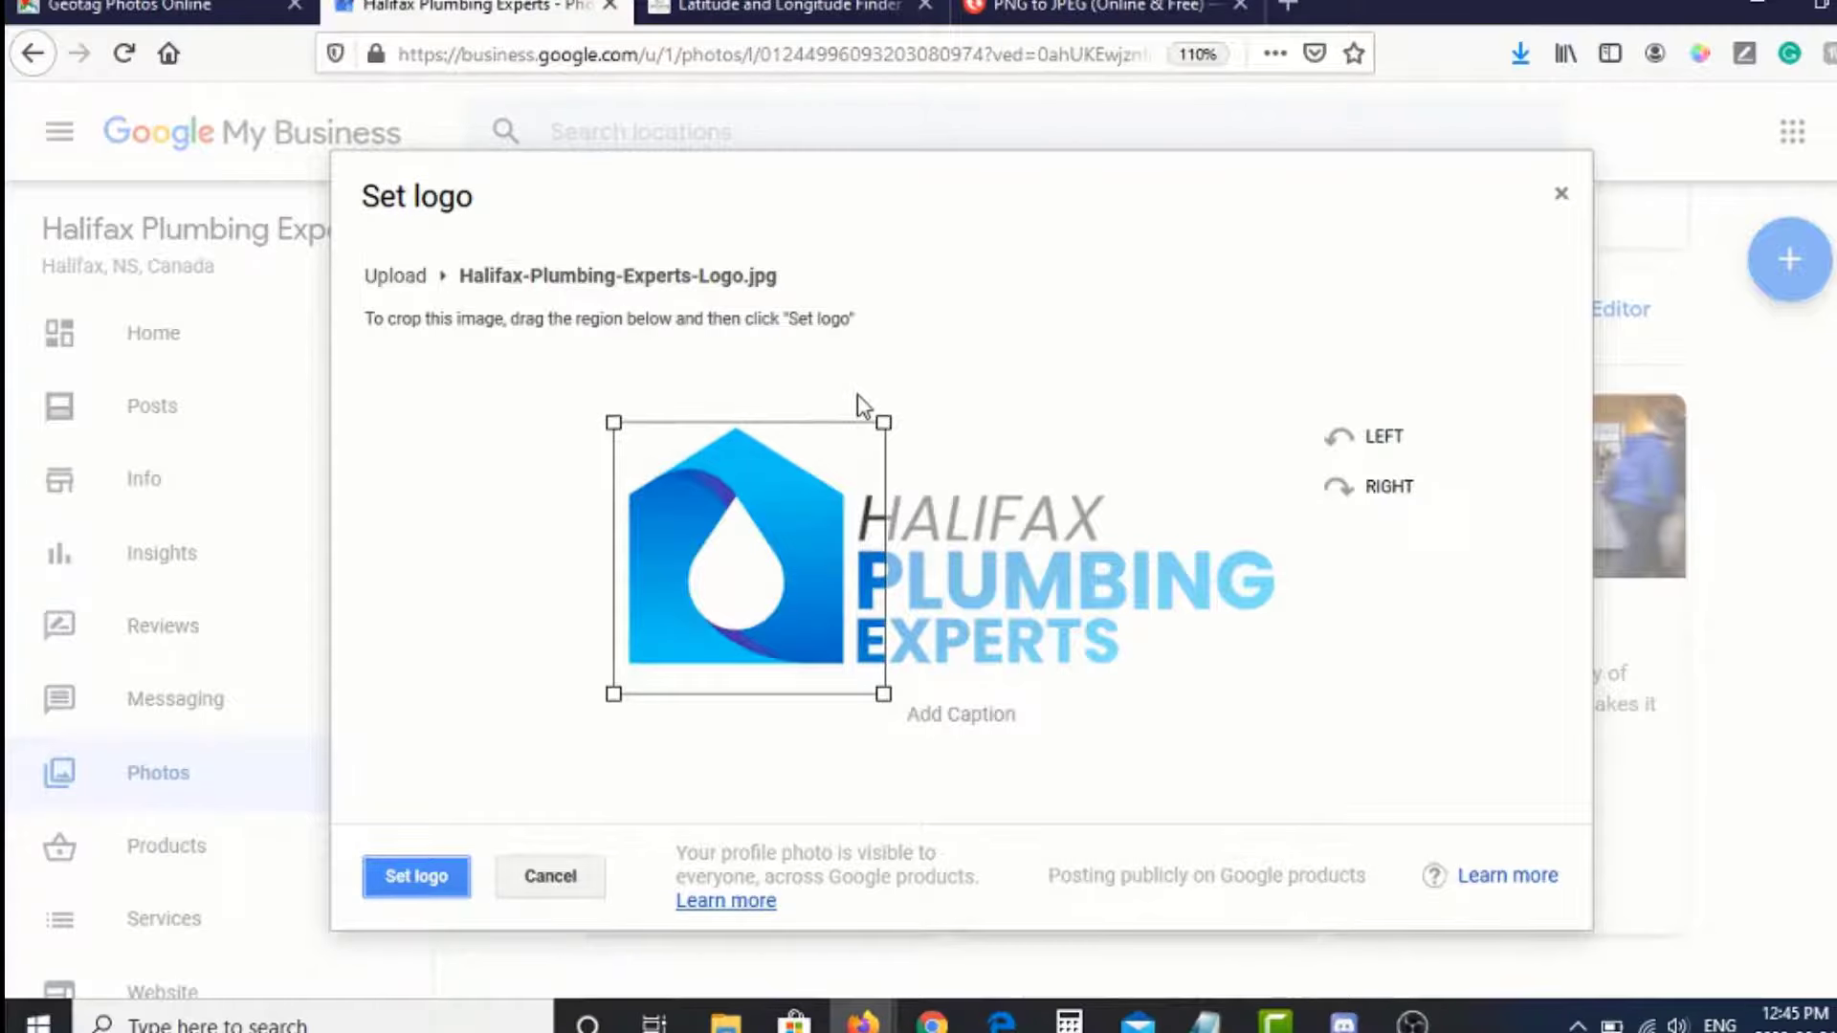
pyautogui.click(417, 878)
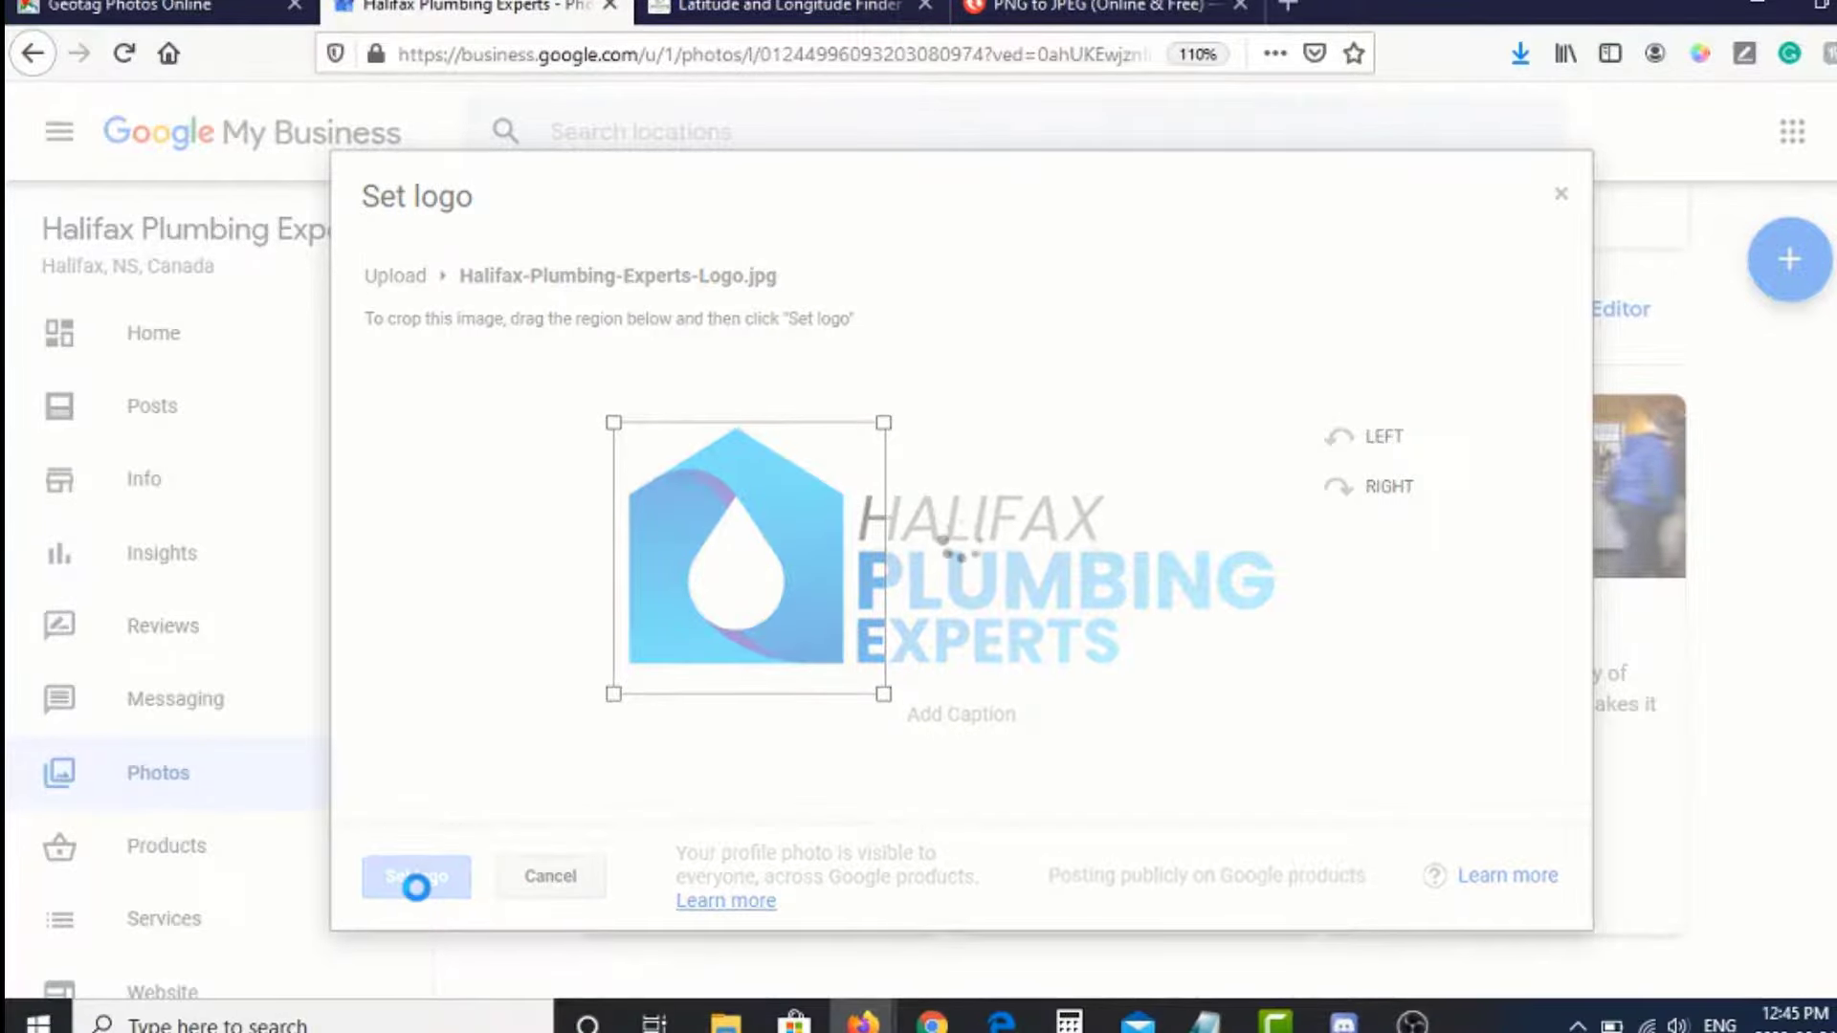
# - Check the new logo in the photo overview and look through the Team and Identity photo categories
pyautogui.scroll(-5, 622, 680)
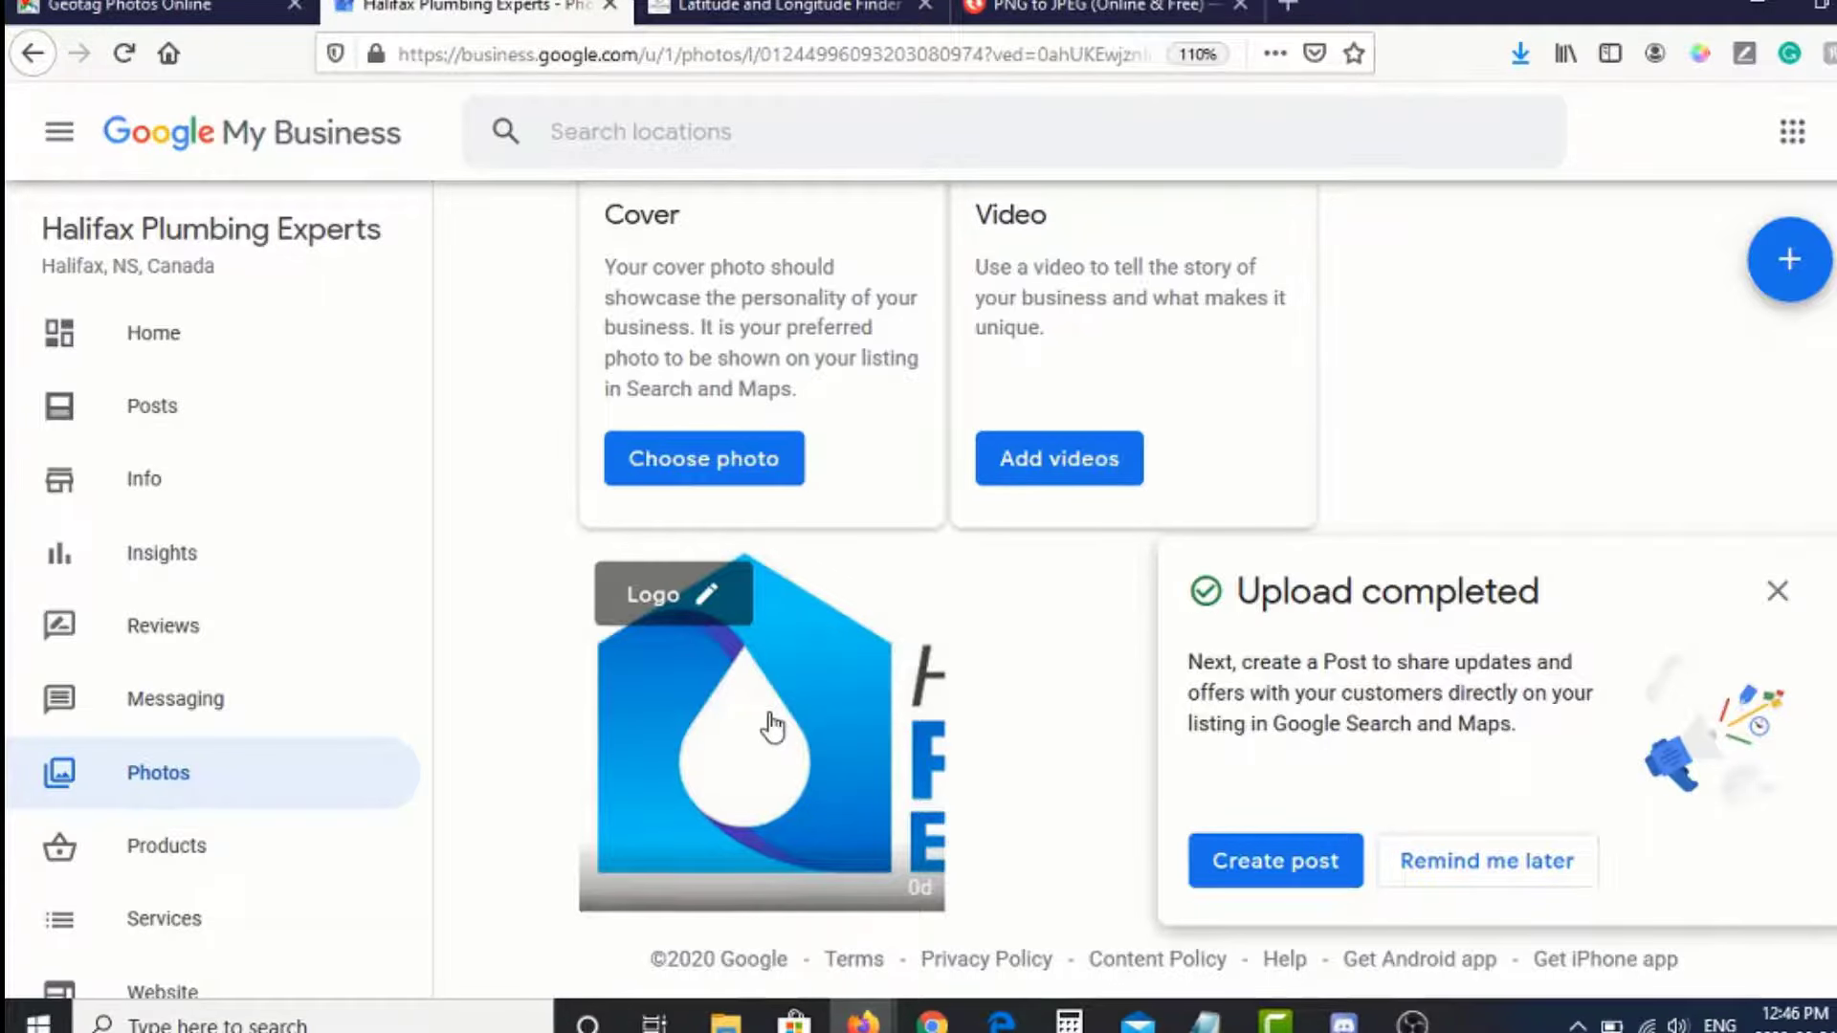
pyautogui.scroll(5, 903, 479)
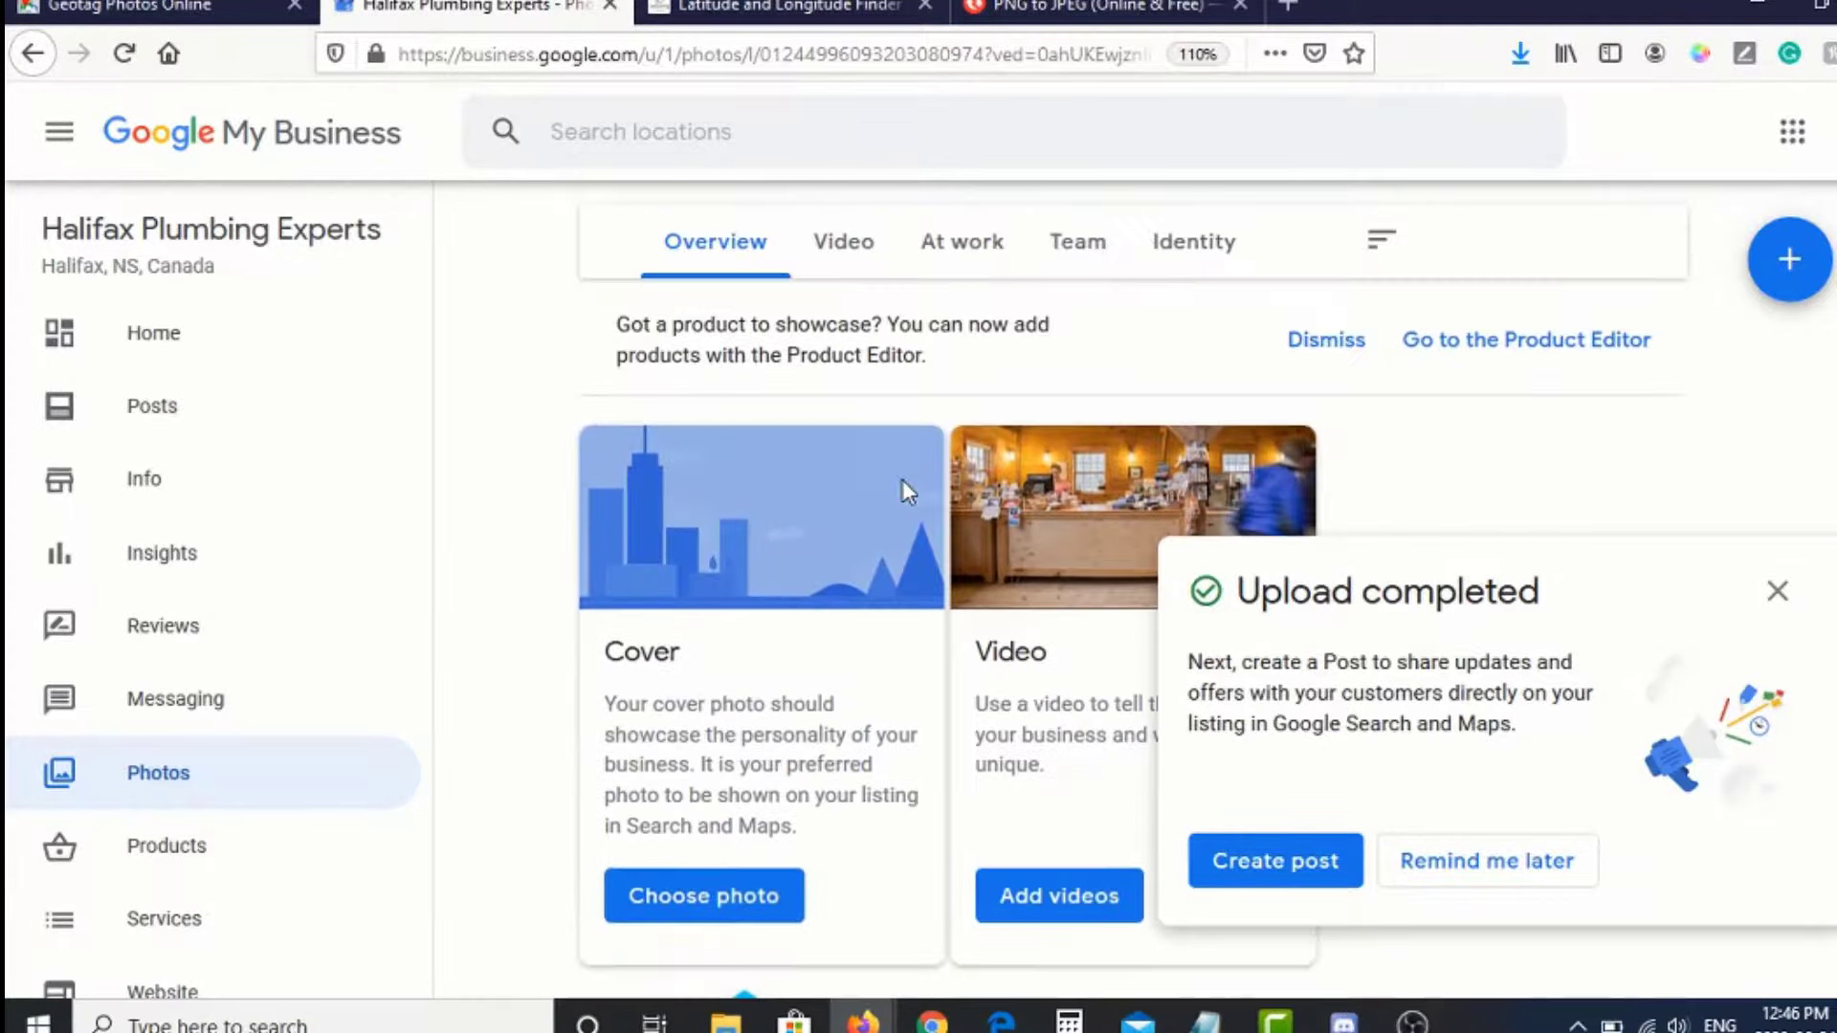
pyautogui.click(1060, 254)
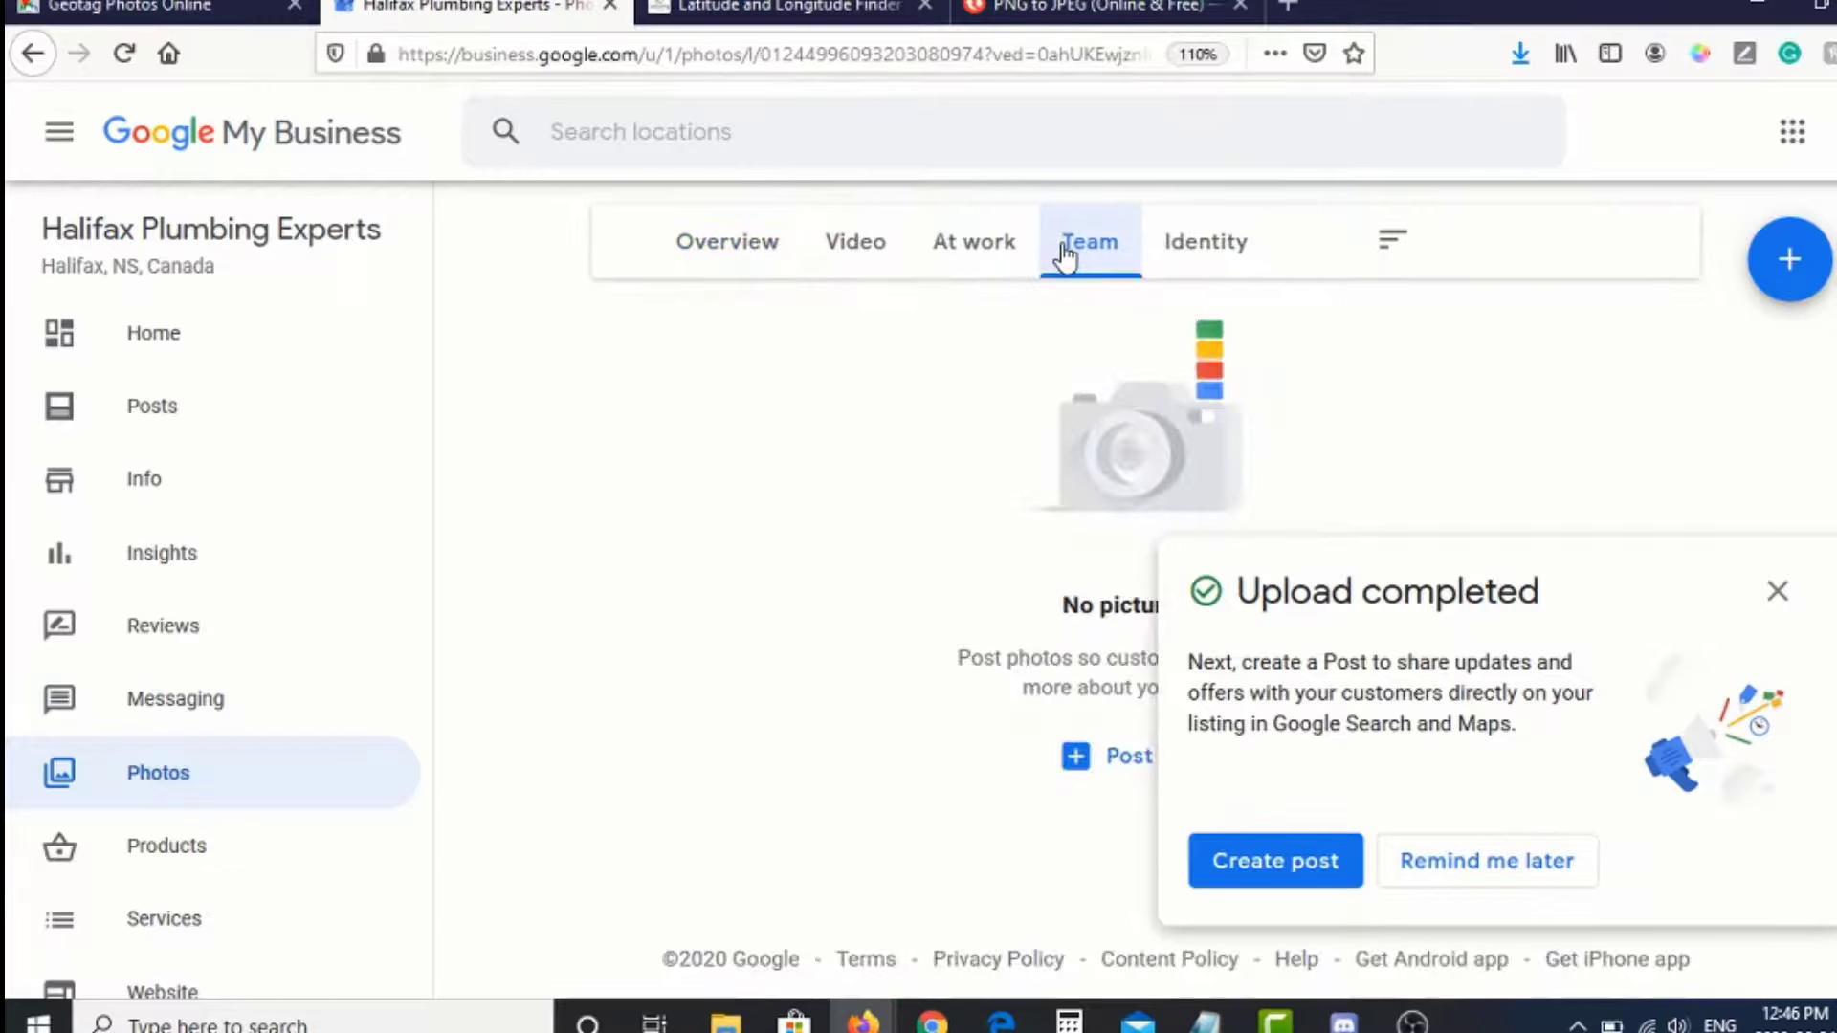
pyautogui.click(1208, 255)
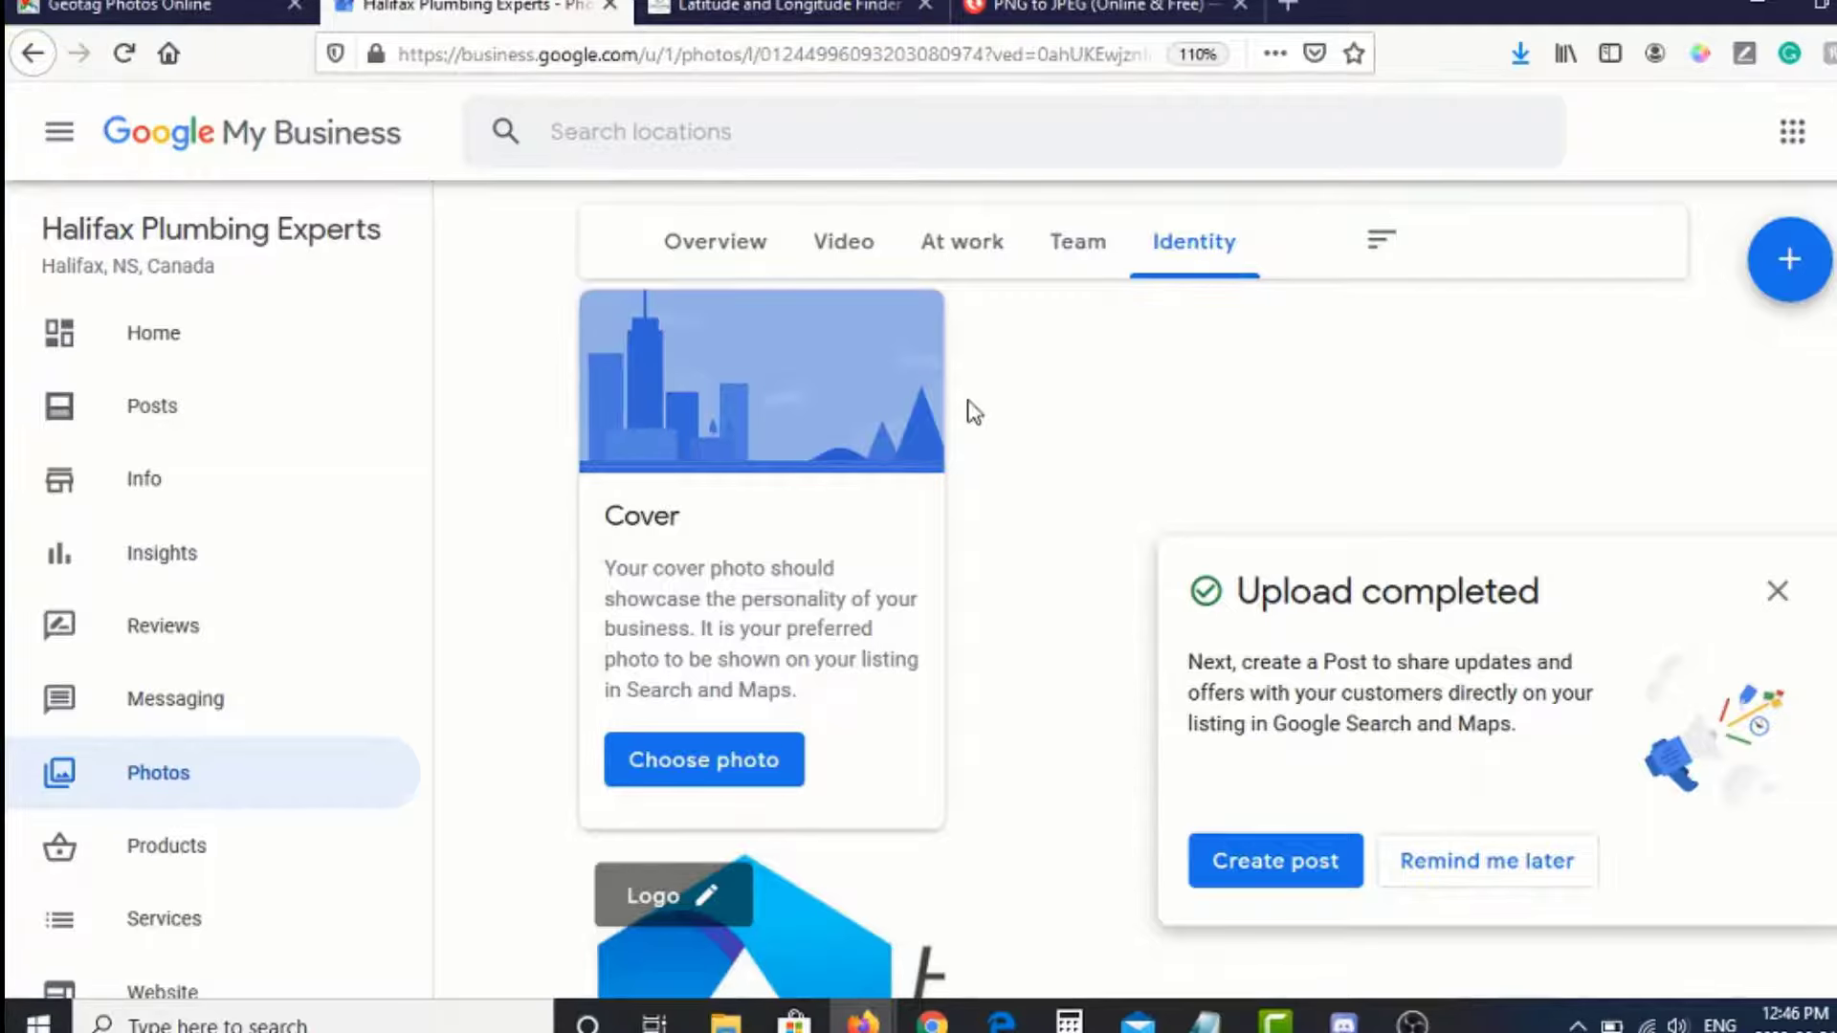
pyautogui.scroll(-3, 172, 851)
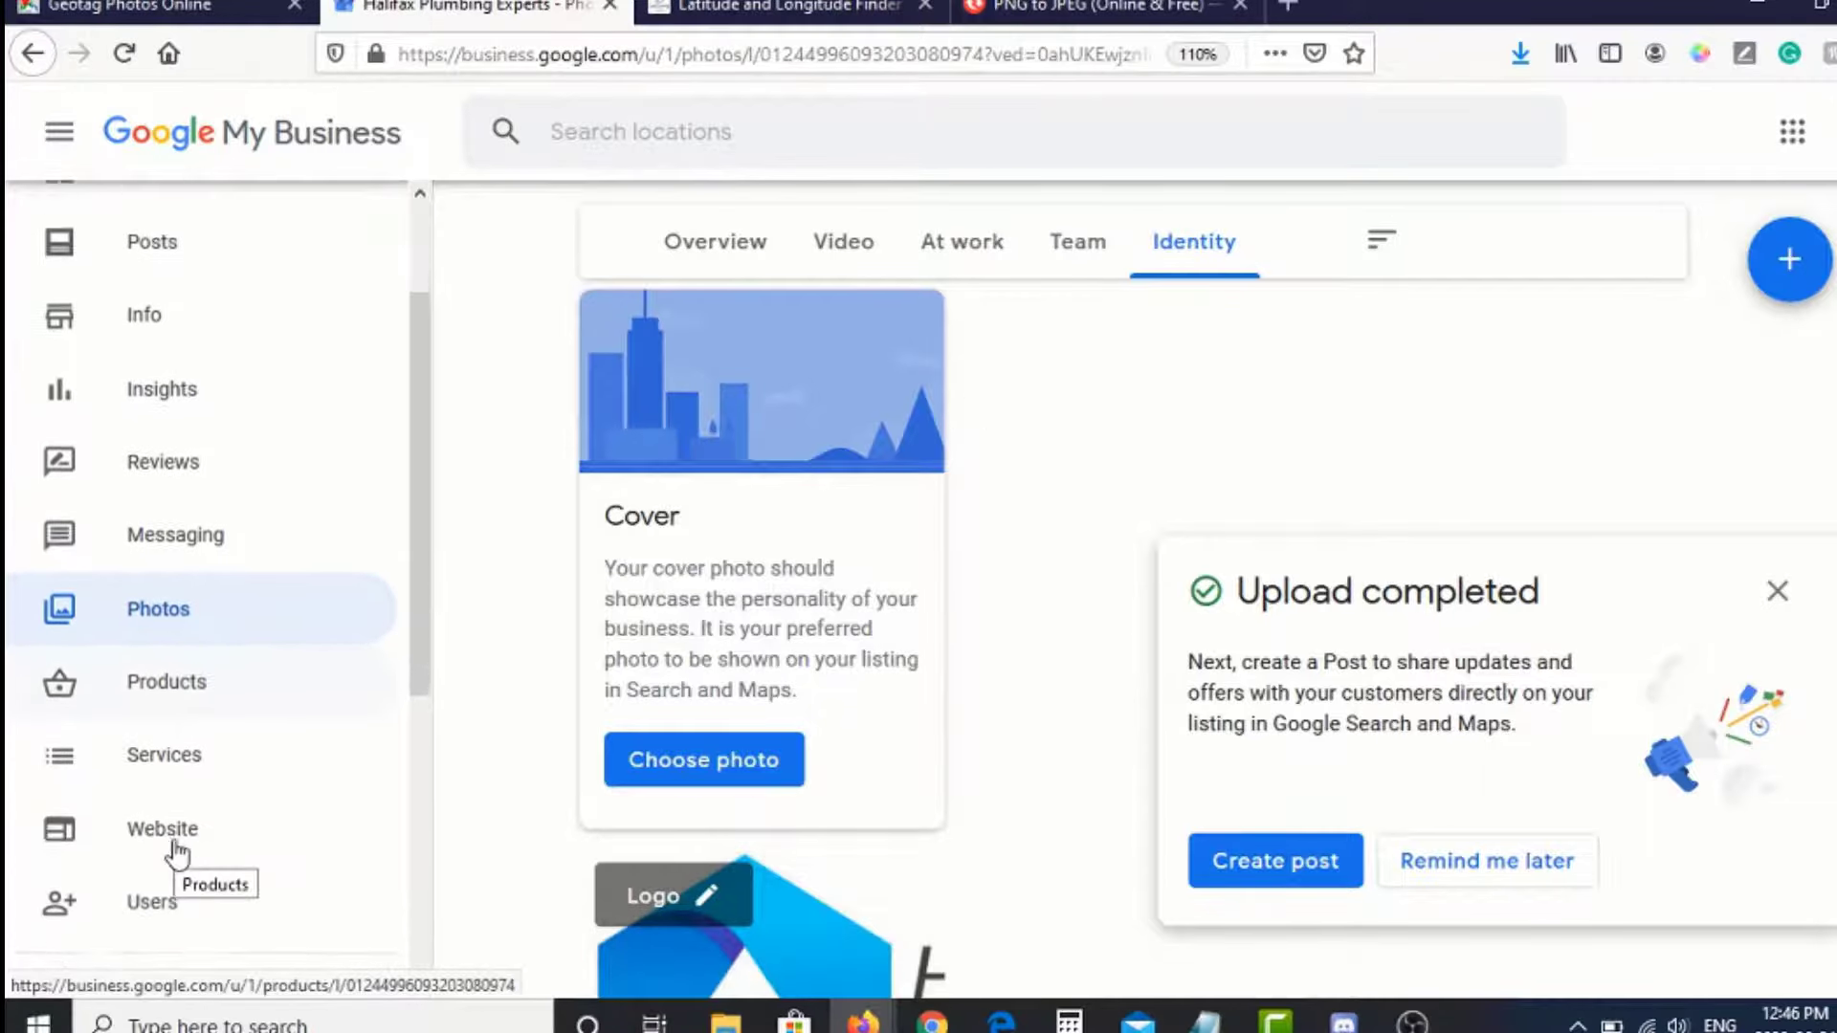
pyautogui.scroll(3, 175, 855)
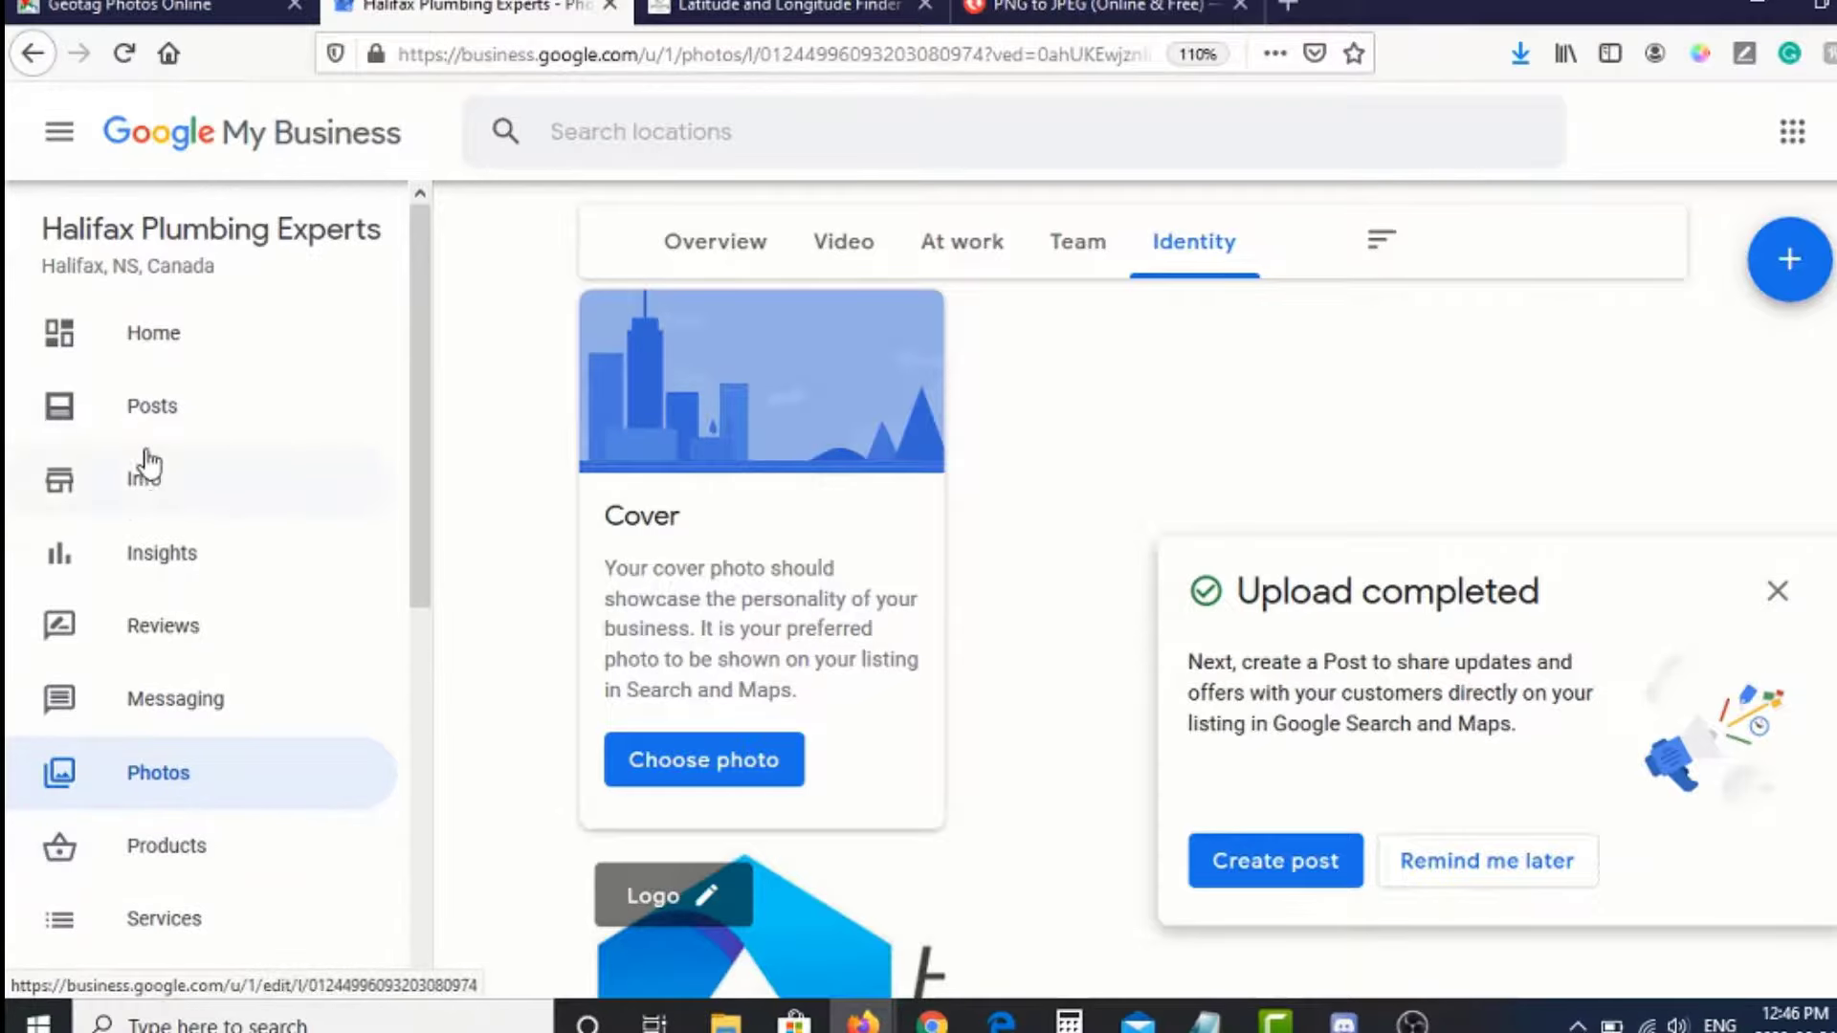
# - Go to the business's posts, dismiss the offer-post introduction and start a new What's New update post
pyautogui.click(152, 411)
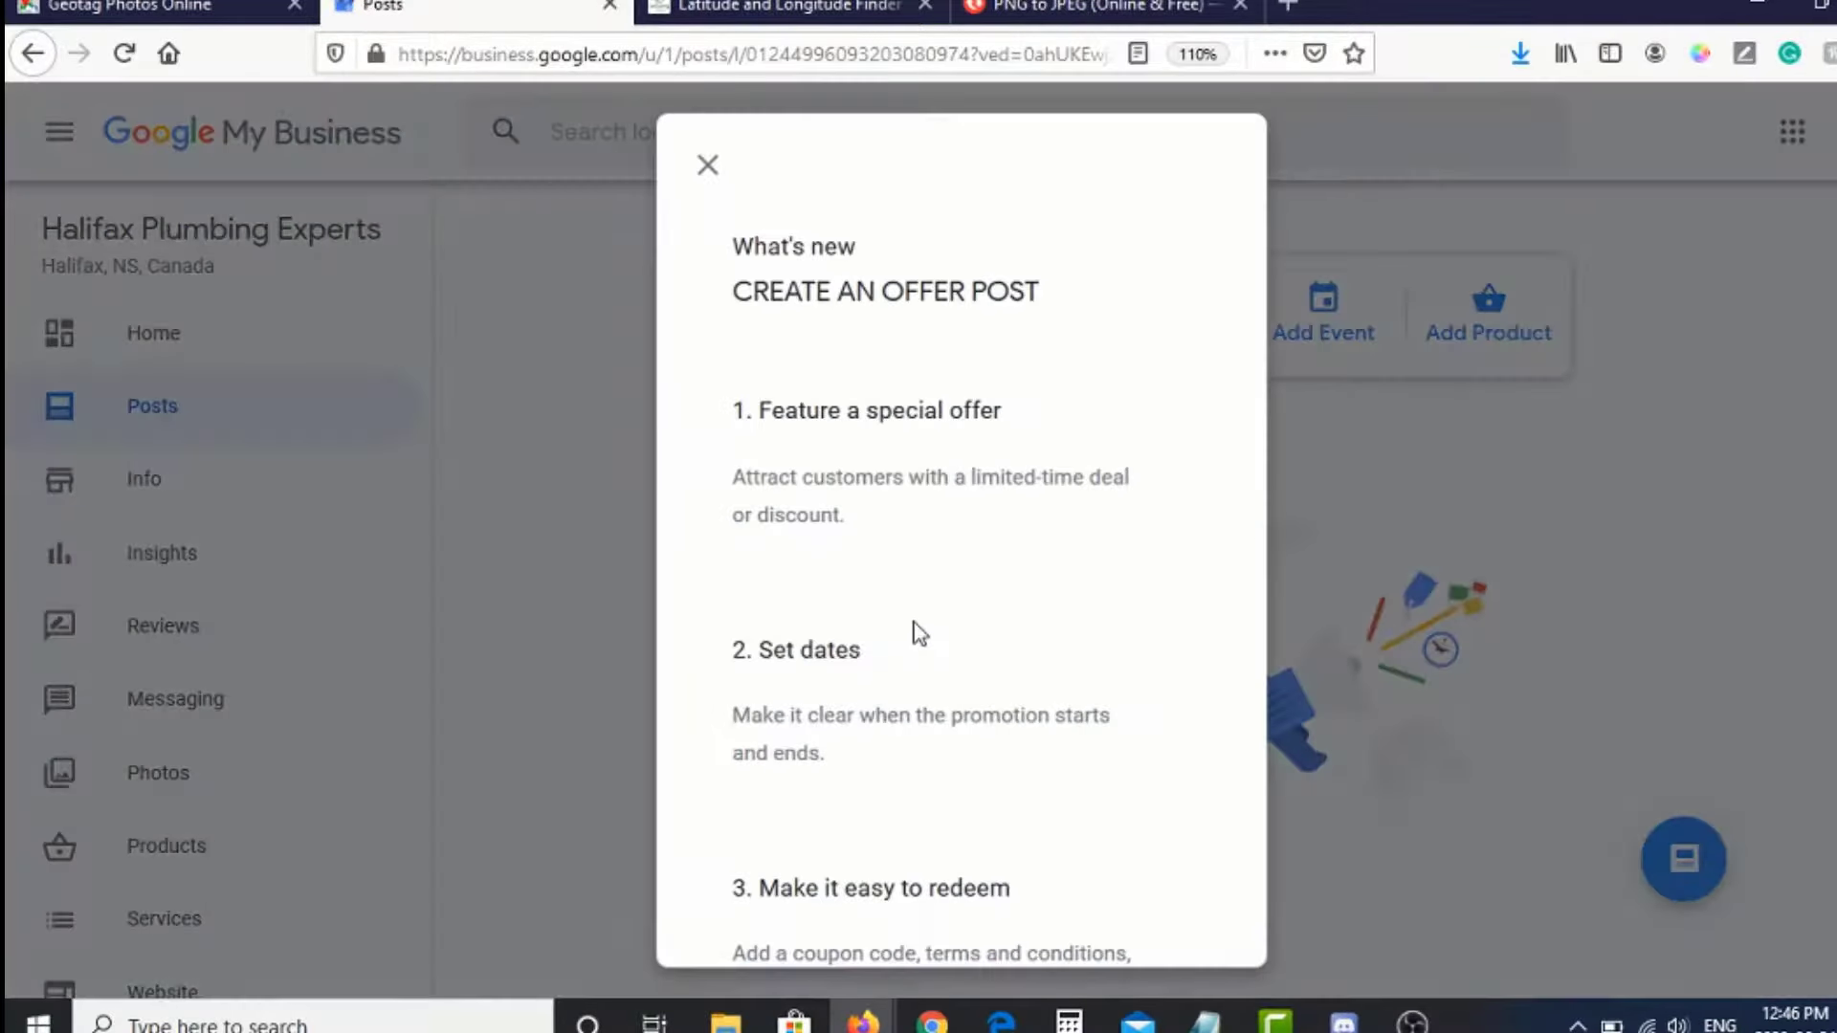
pyautogui.click(708, 164)
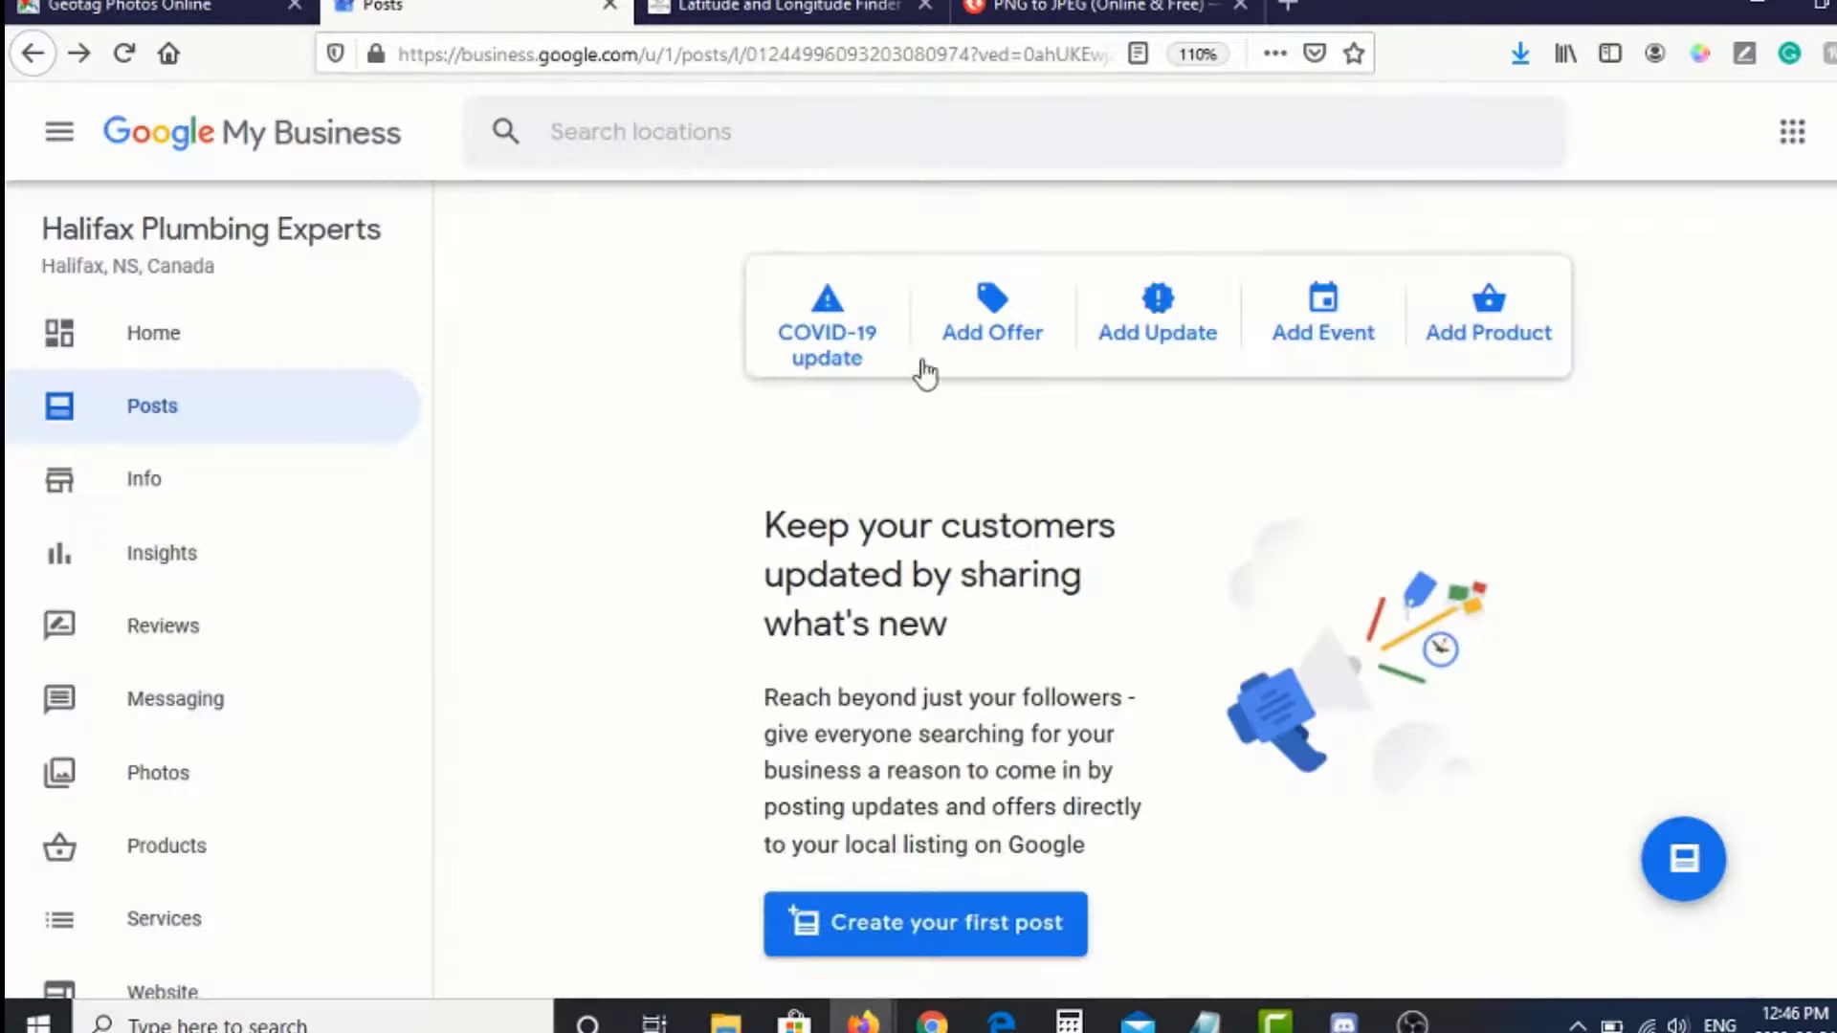
pyautogui.click(1140, 342)
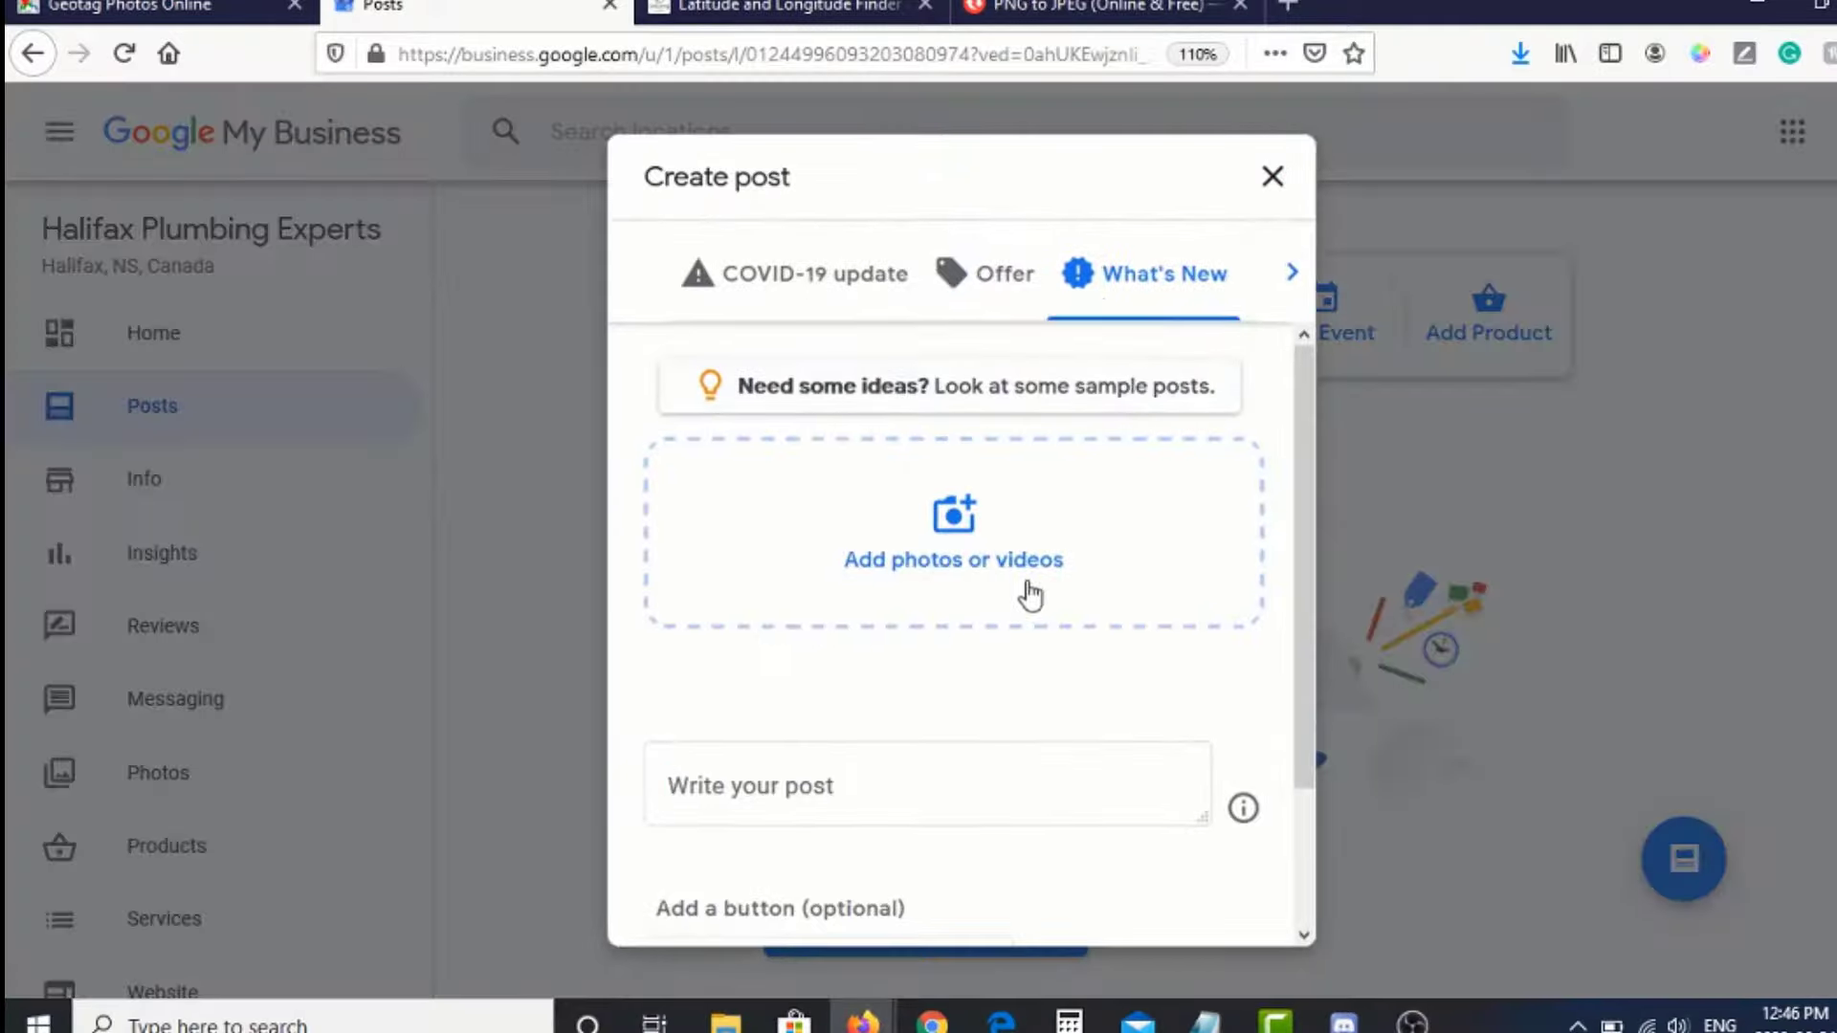
pyautogui.scroll(-2, 1014, 584)
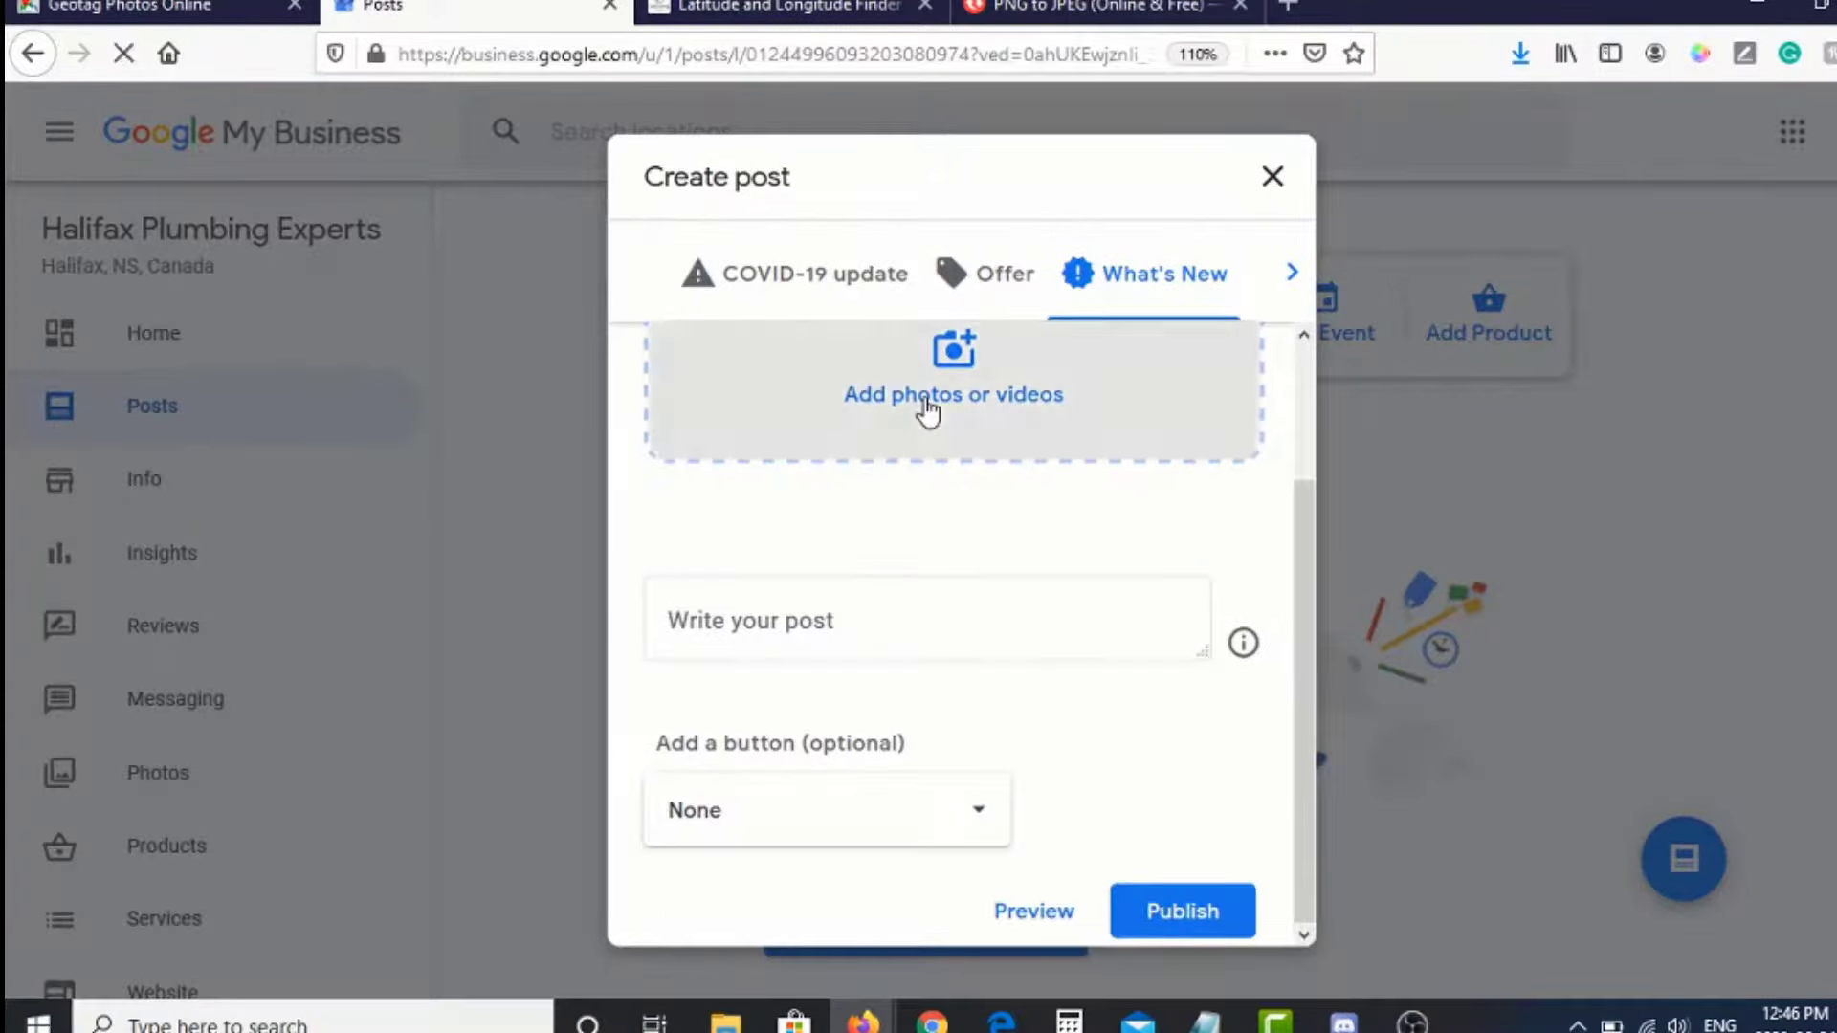
# - Add the Halifax-Plumbing-Experts-Logo image from the Downloads folder to the update post
pyautogui.click(927, 412)
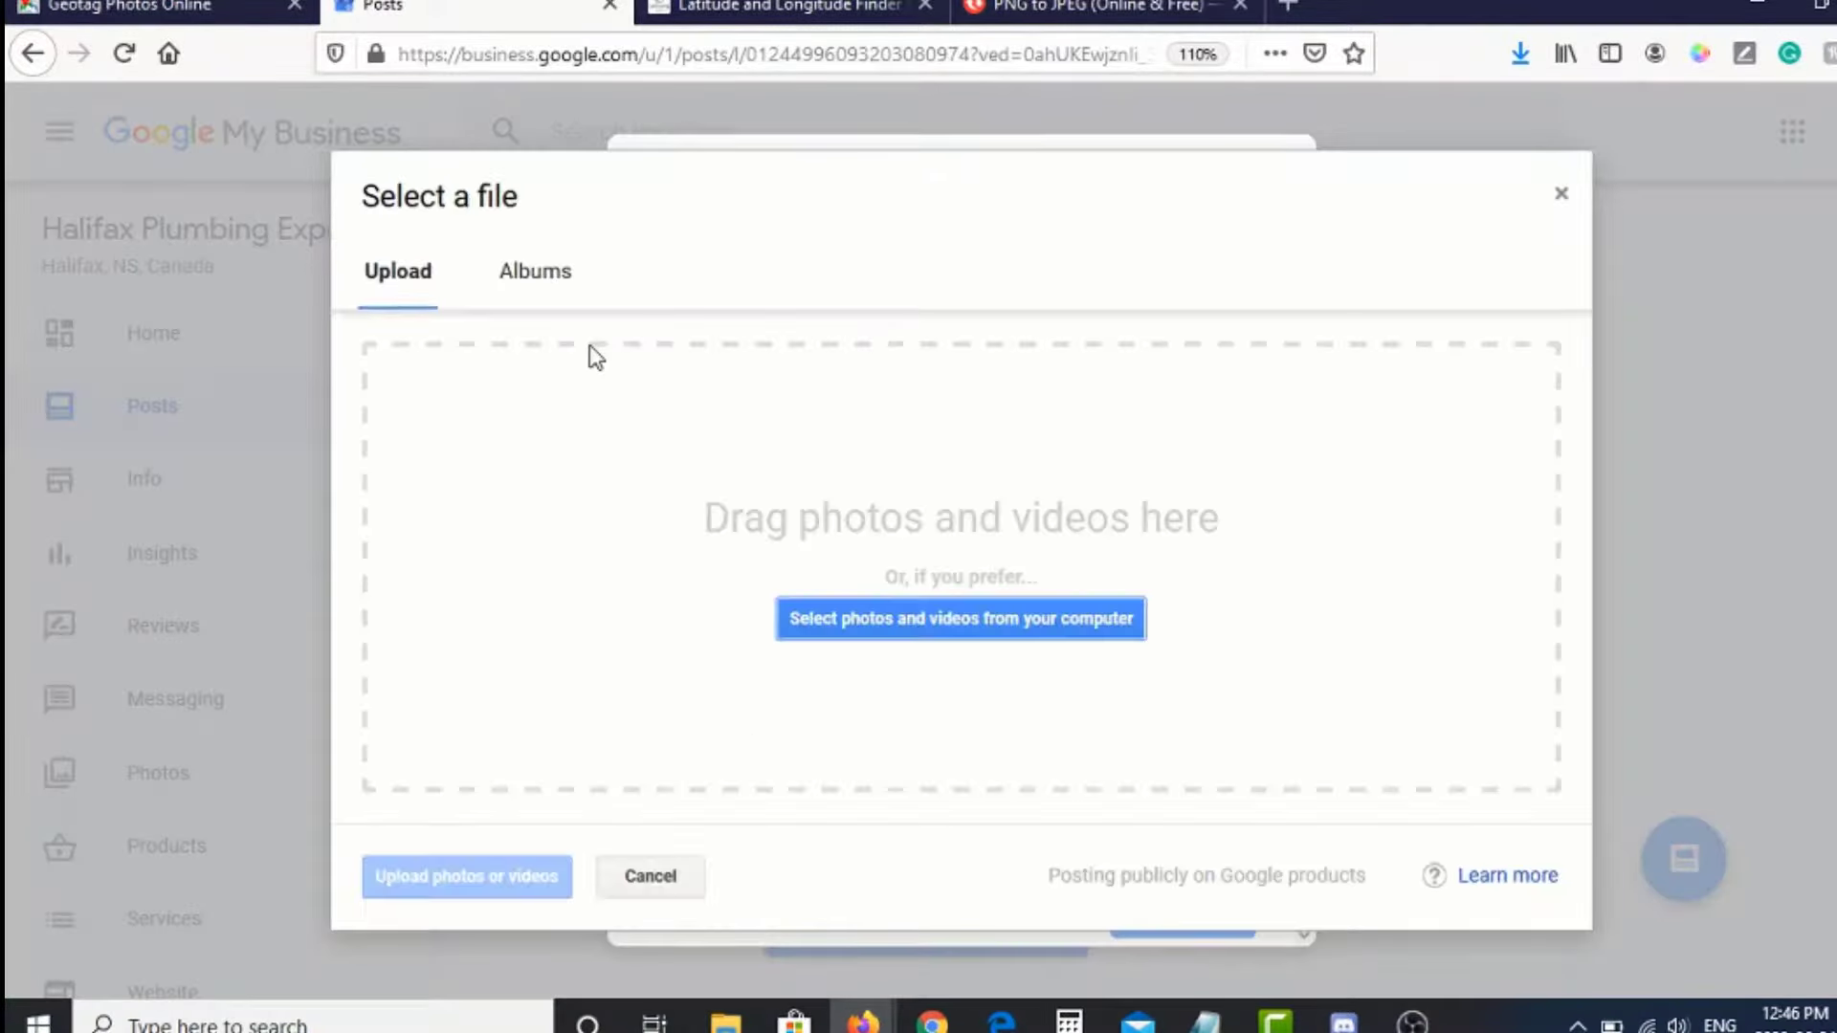
pyautogui.click(550, 292)
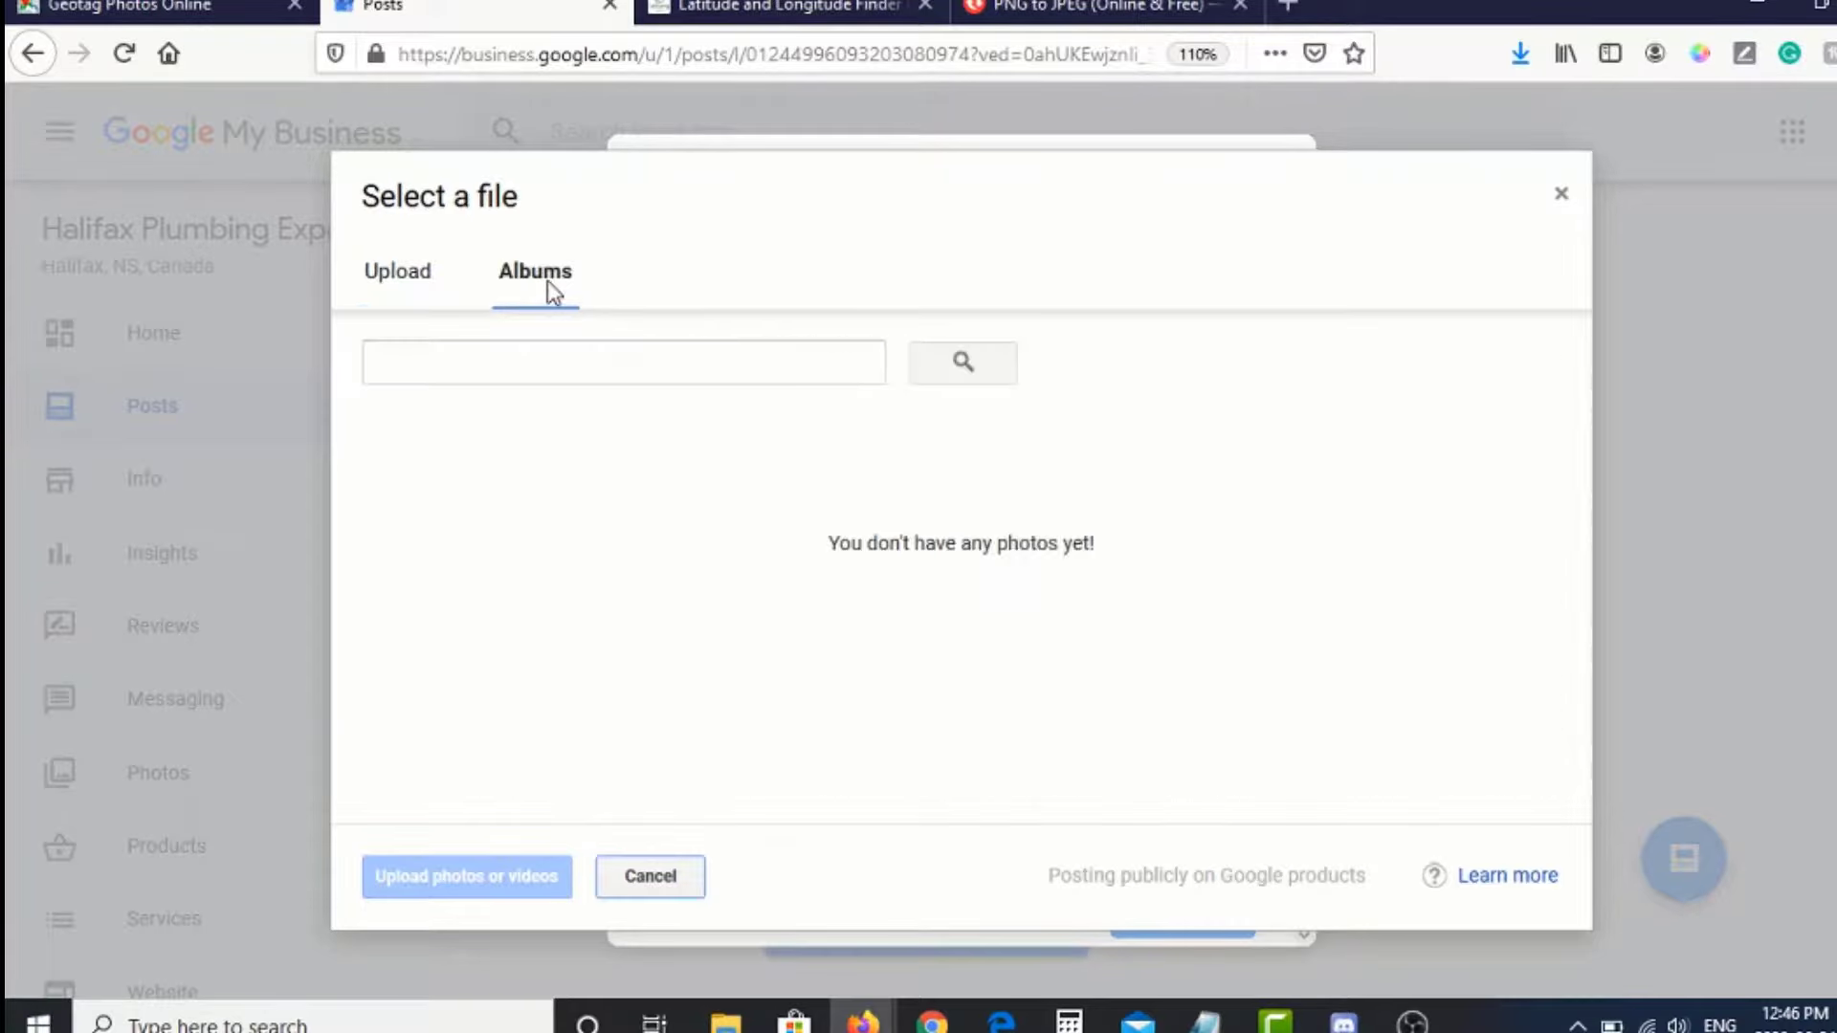
pyautogui.click(427, 287)
pyautogui.click(856, 618)
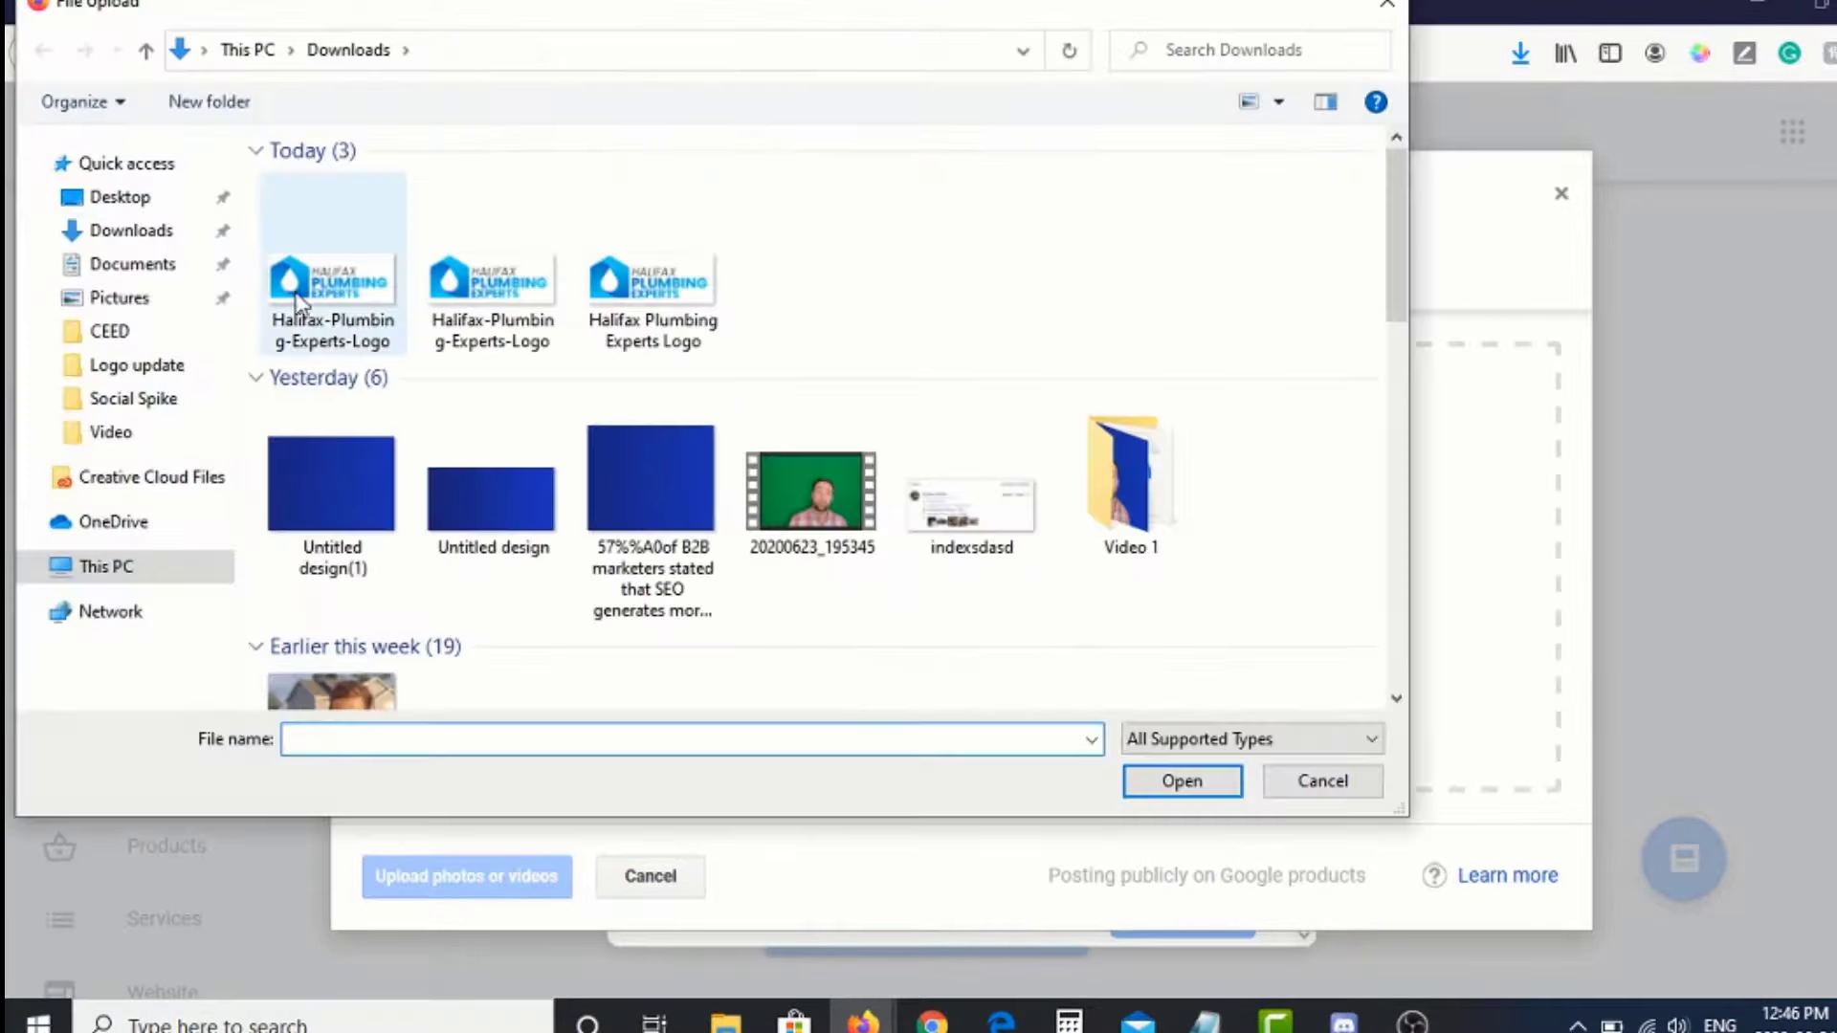
pyautogui.doubleClick(293, 291)
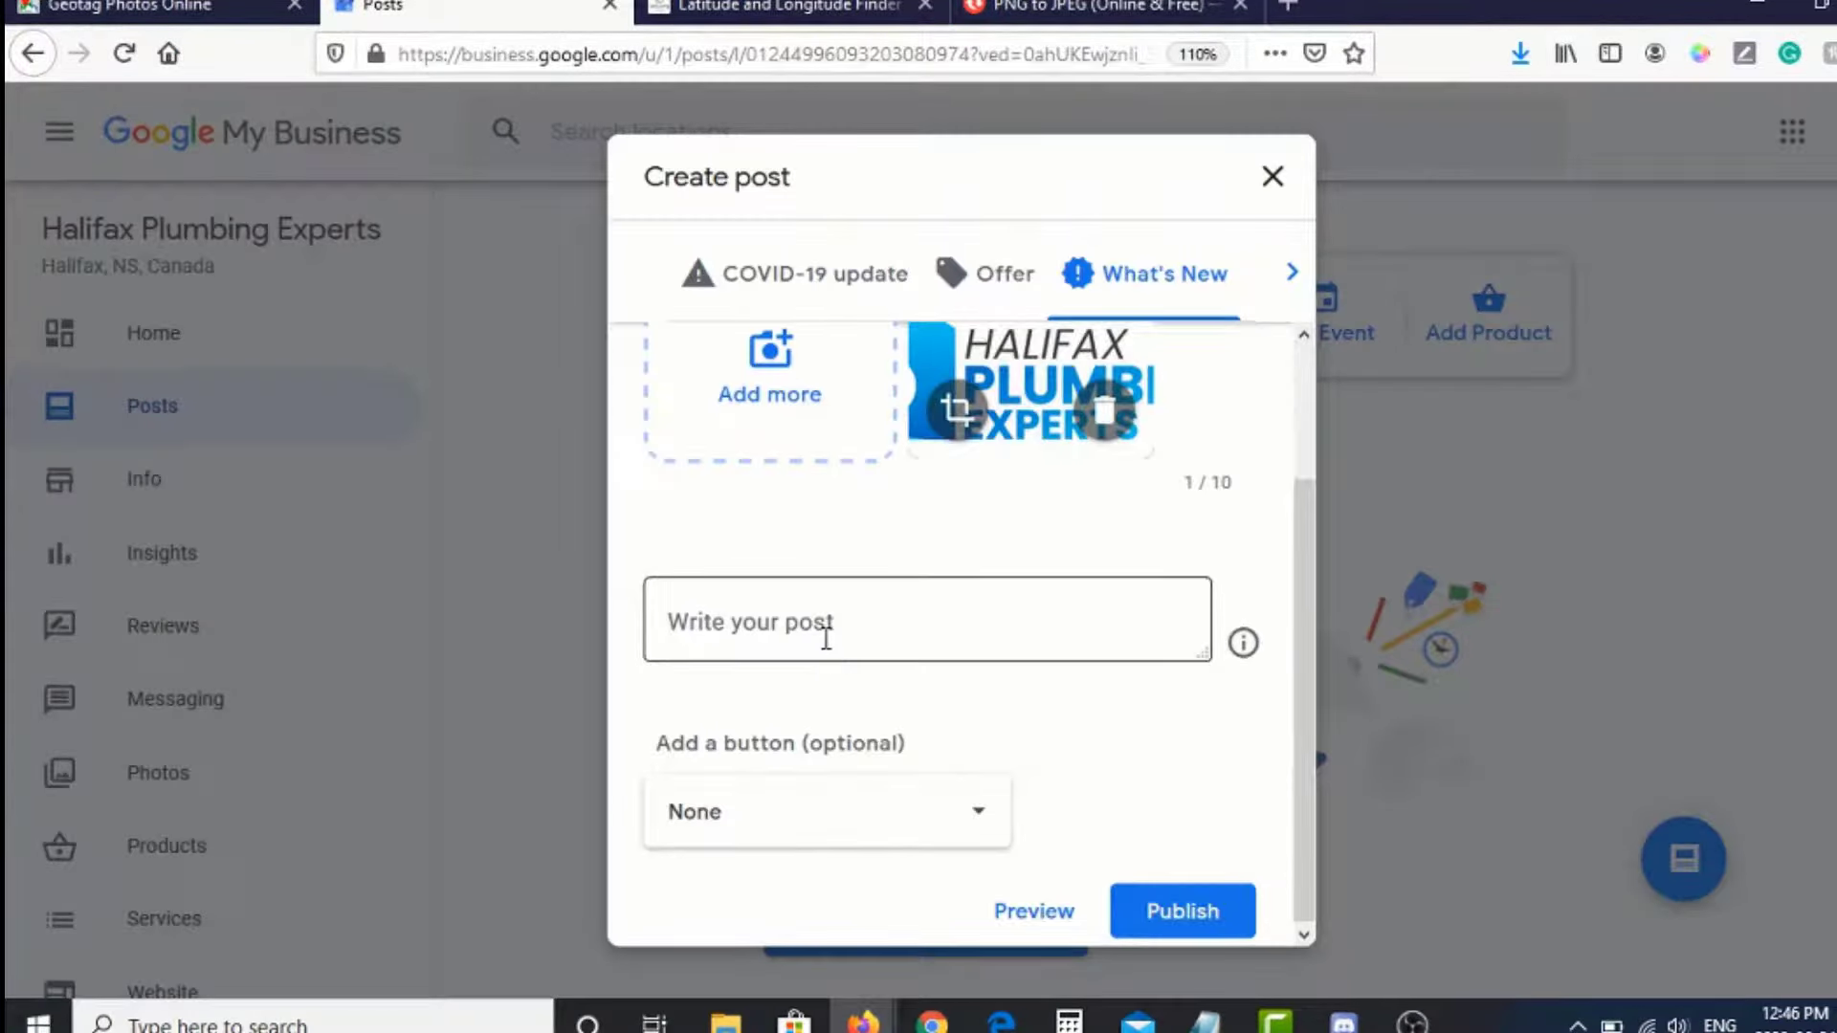
# - Write "Halifax Plumbing Experts Logo" as the post text and add a "Learn more" button to the post
pyautogui.click(825, 627)
pyautogui.write('Halifax Plumbing Experts Logo')
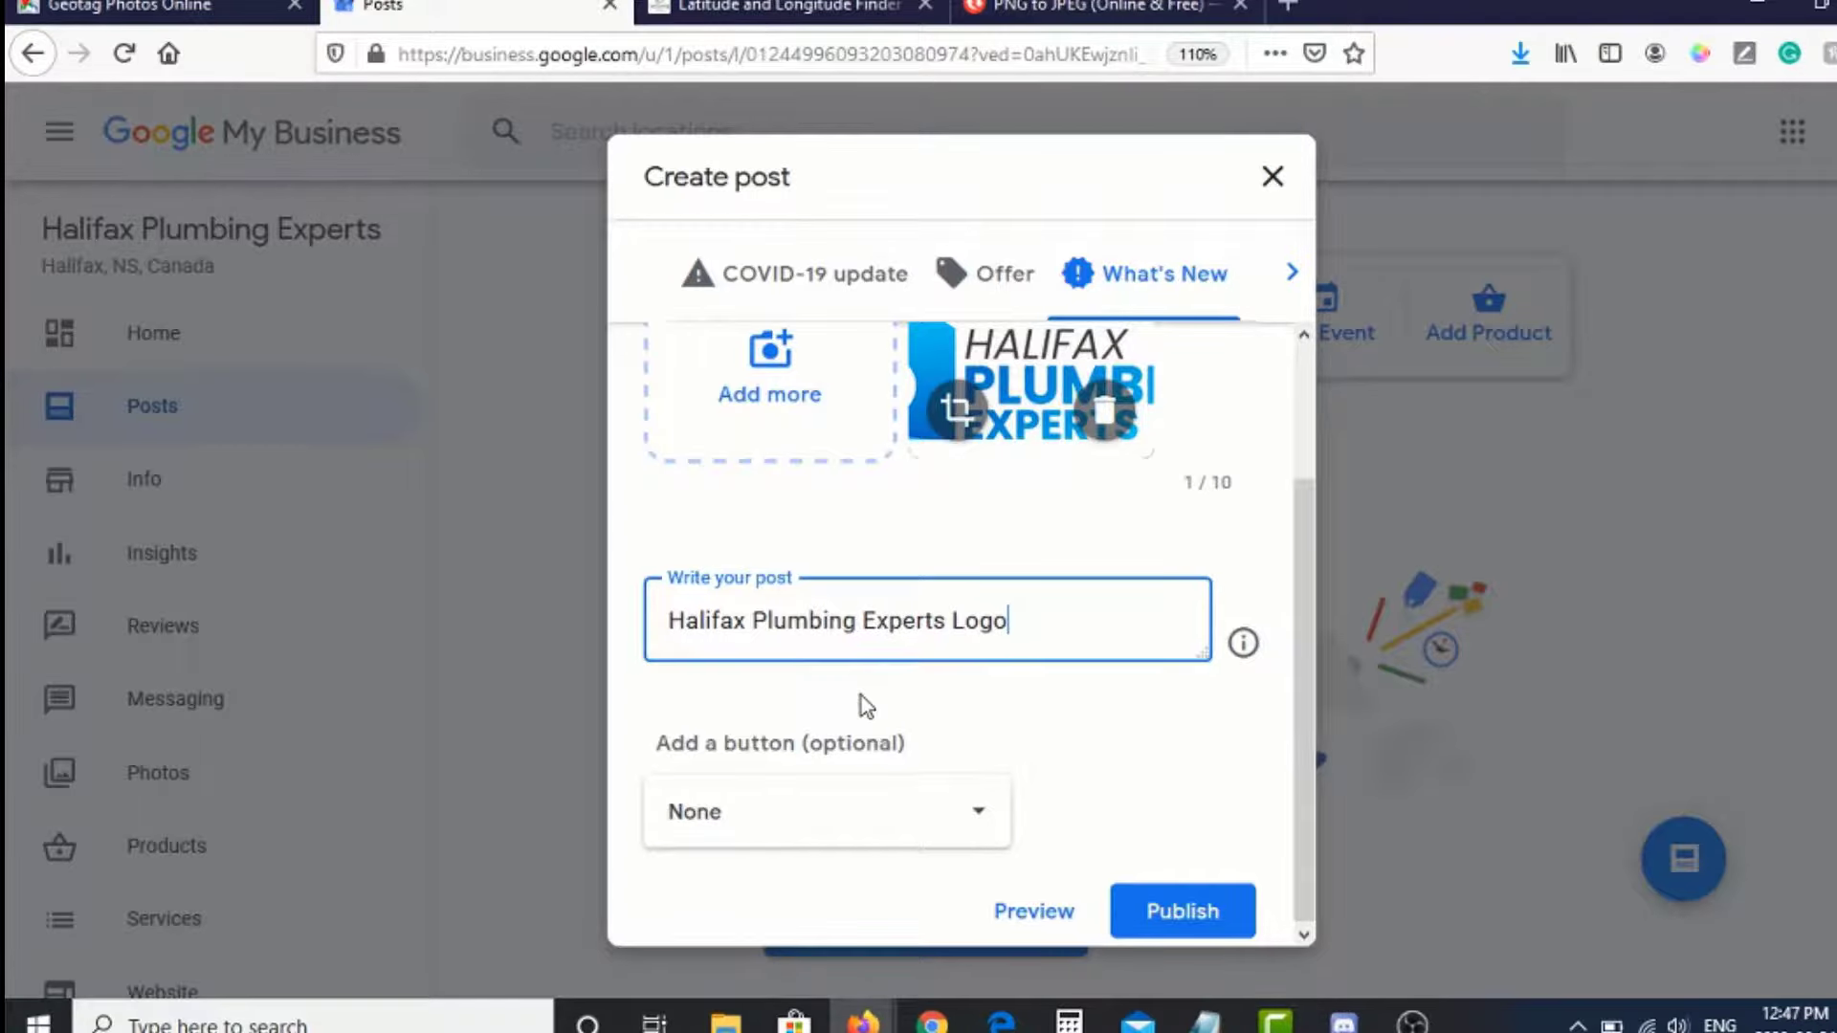
pyautogui.click(976, 820)
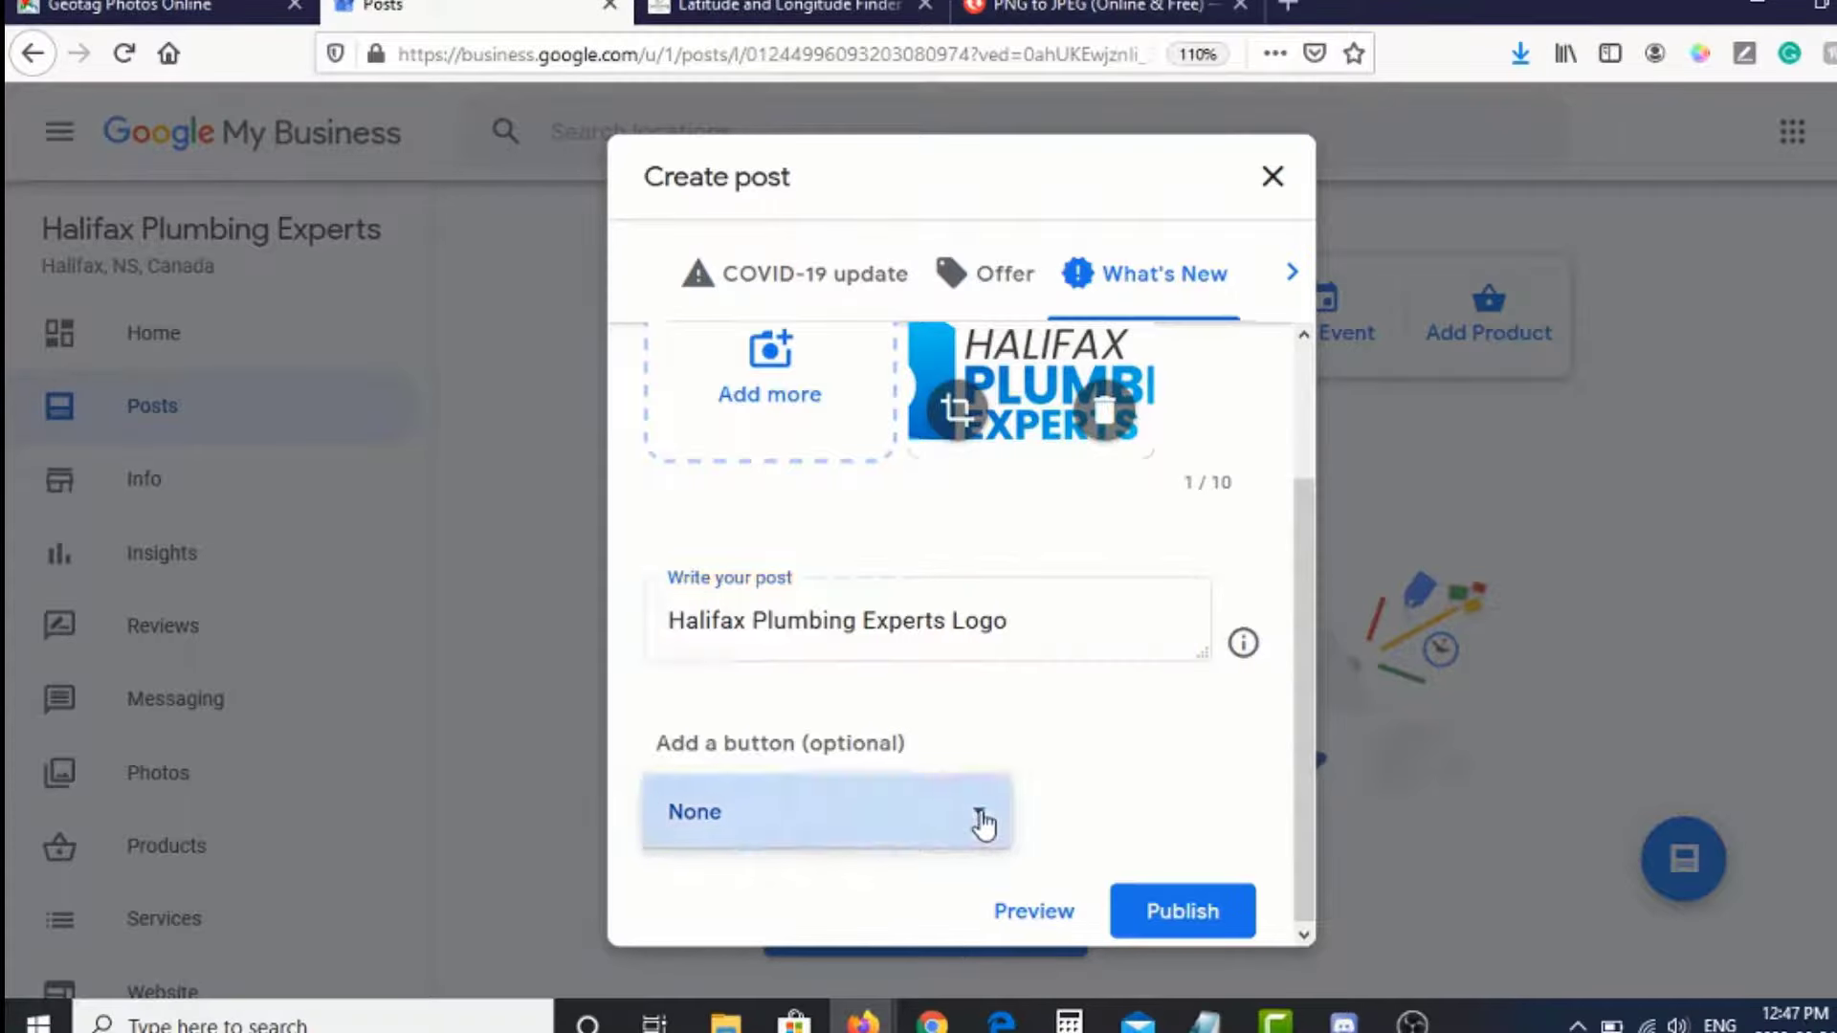
pyautogui.click(759, 580)
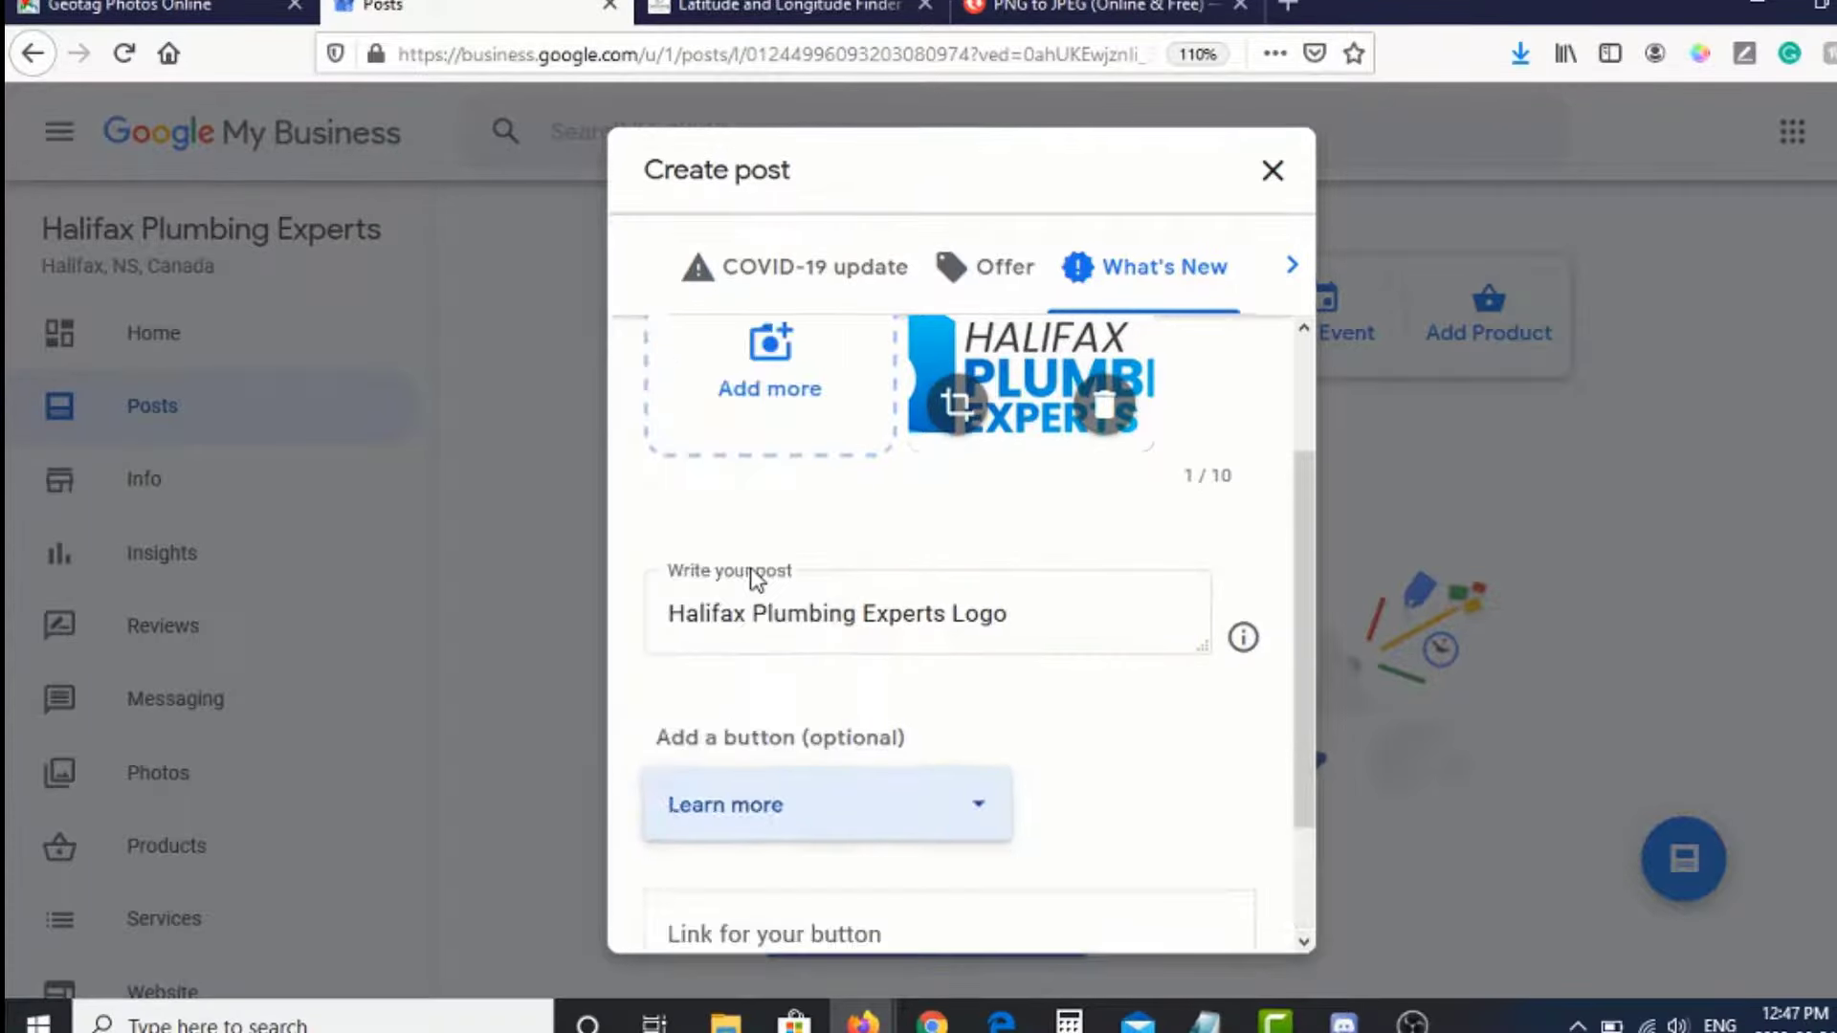
pyautogui.scroll(-1, 770, 780)
pyautogui.click(777, 783)
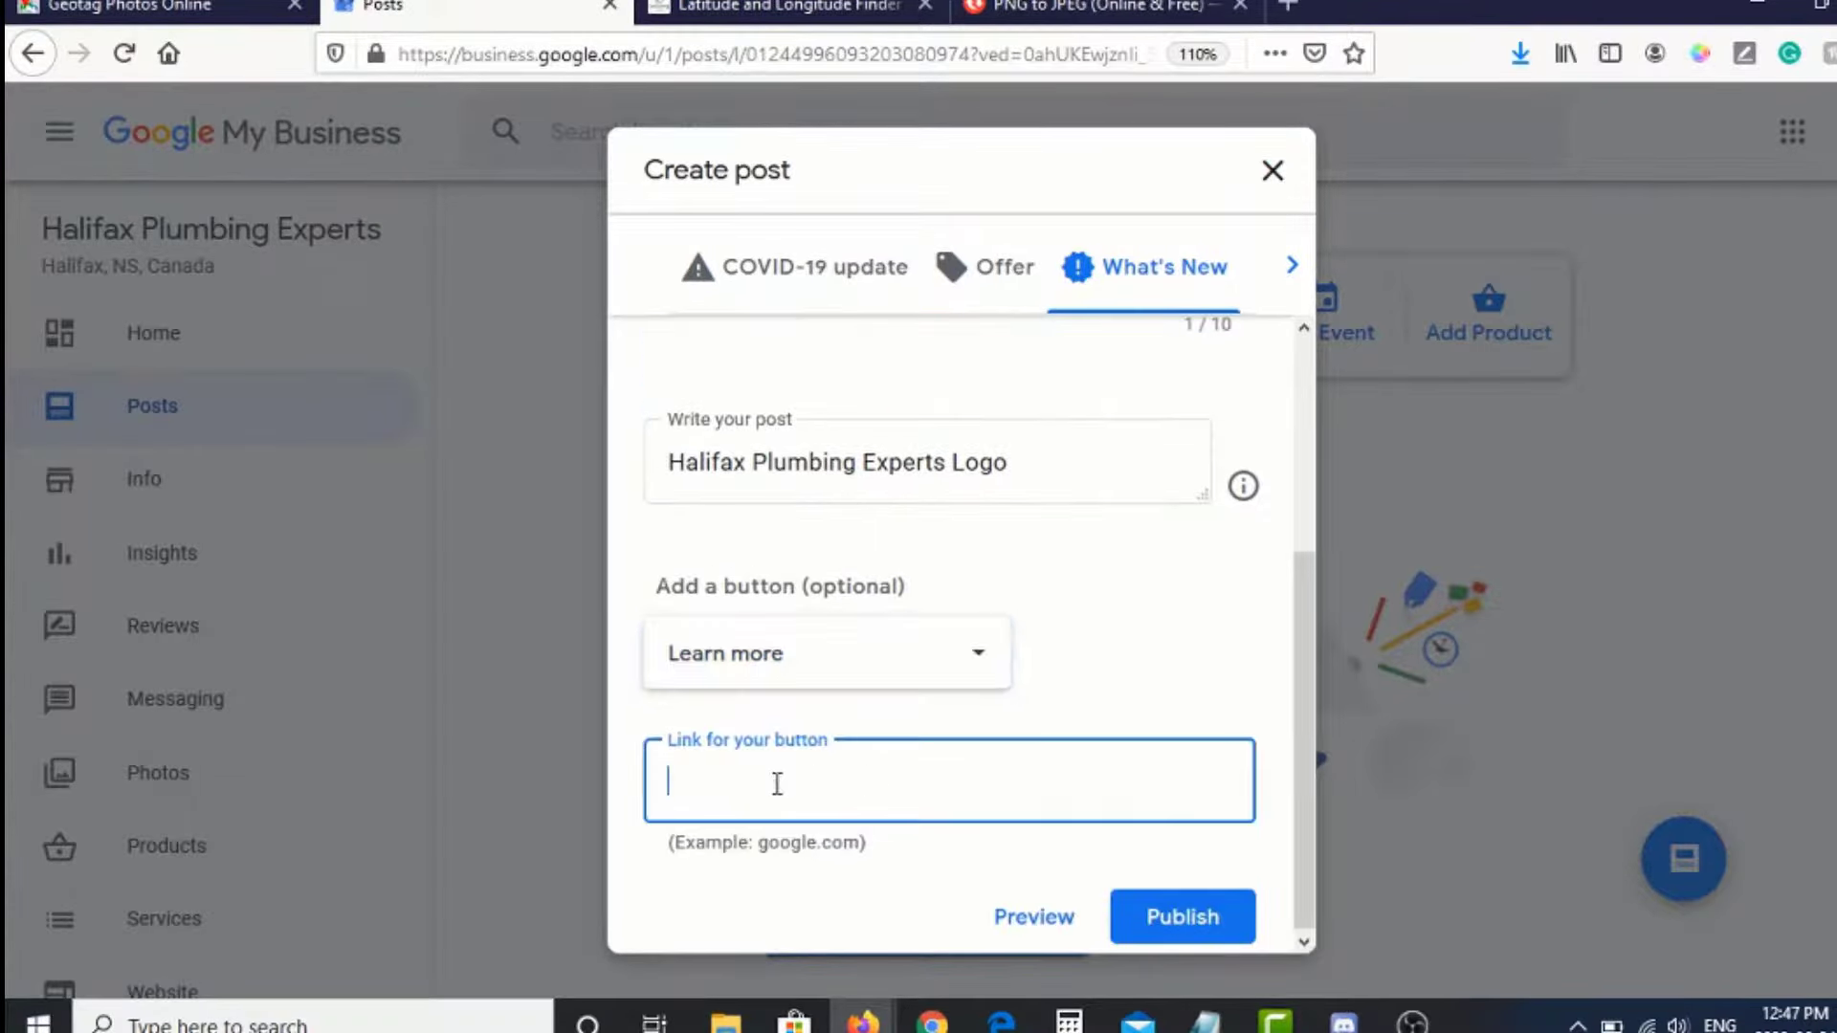
pyautogui.write('www.h')
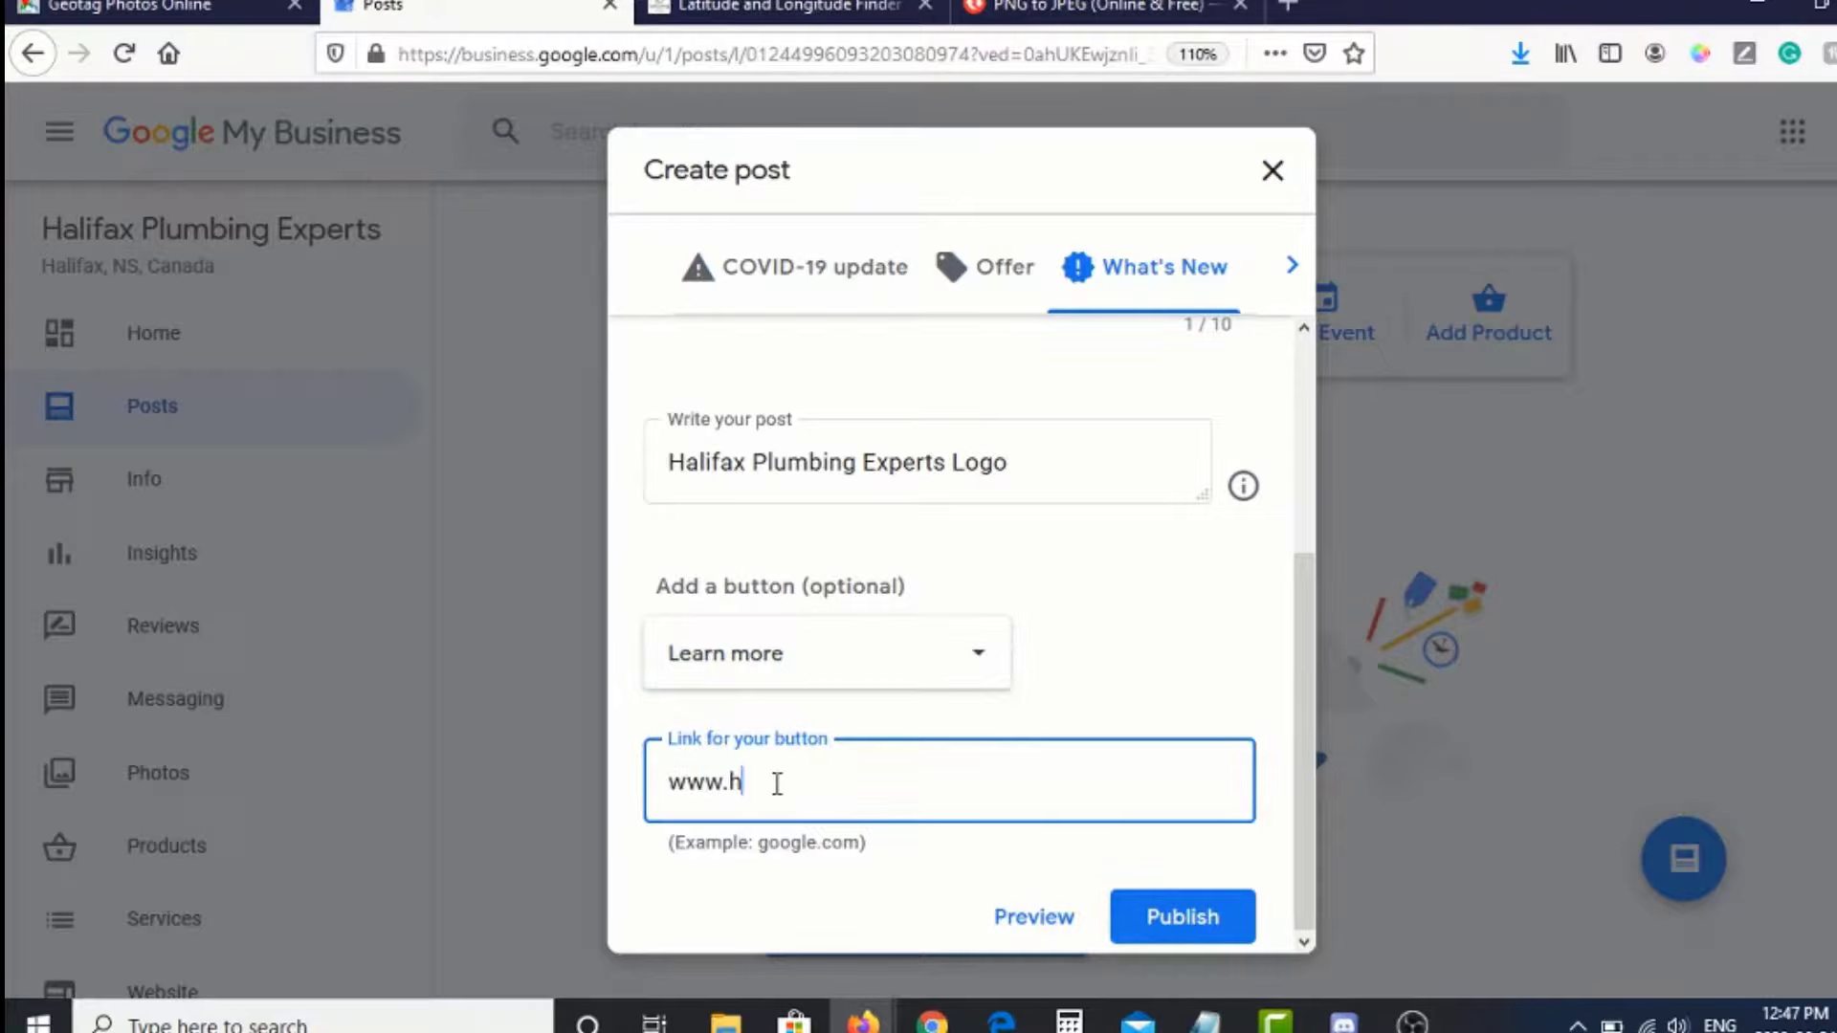
pyautogui.write('alifaxplumbinge')
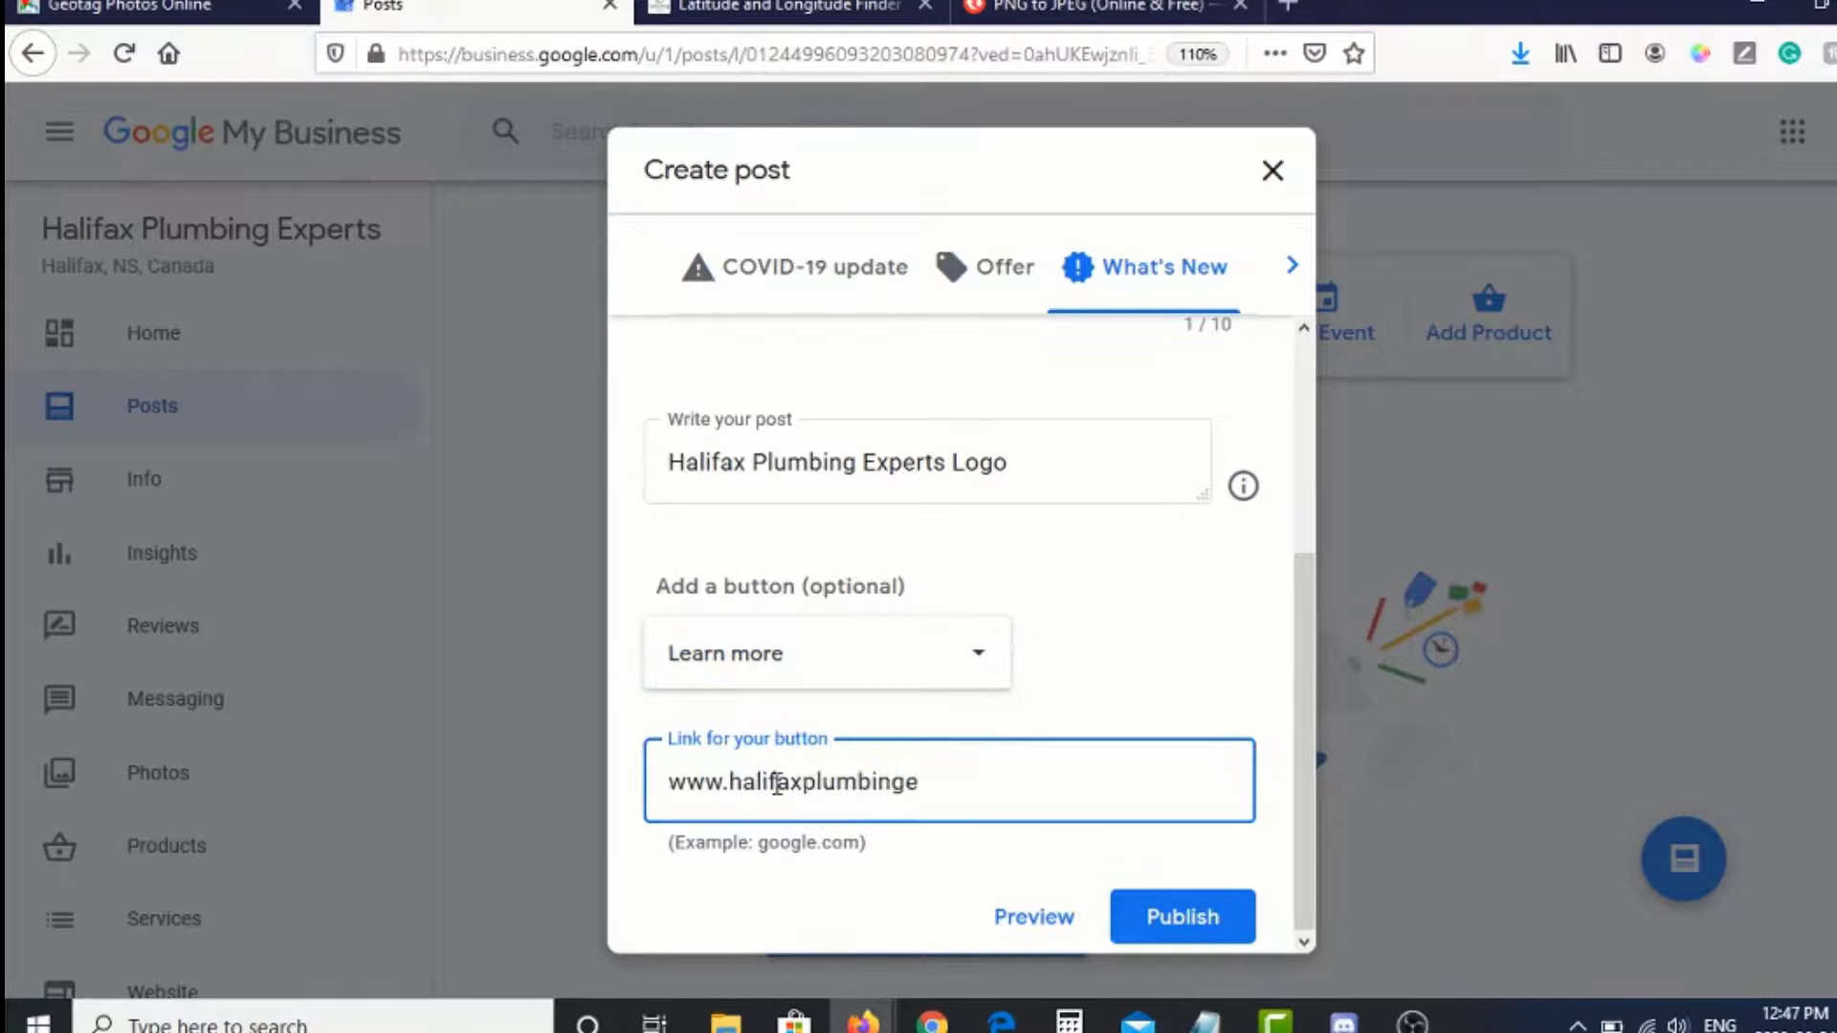
pyautogui.write('xperts.ca')
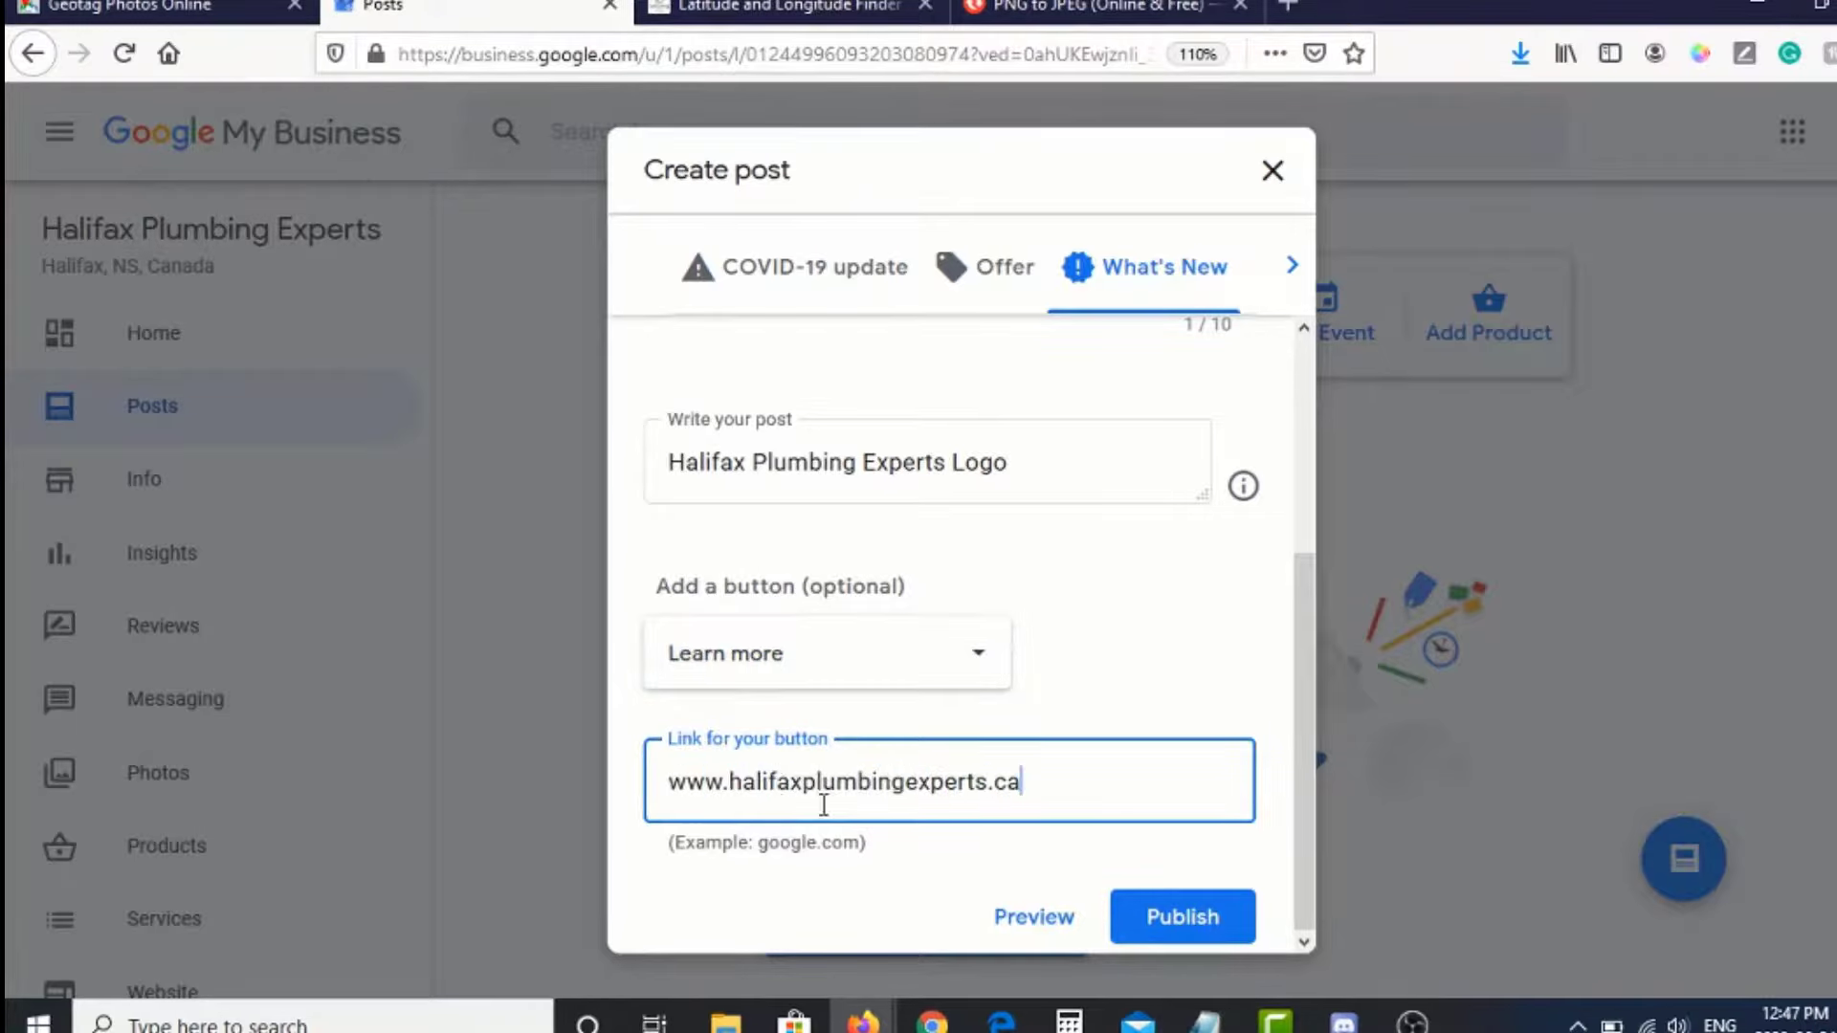
pyautogui.click(1184, 918)
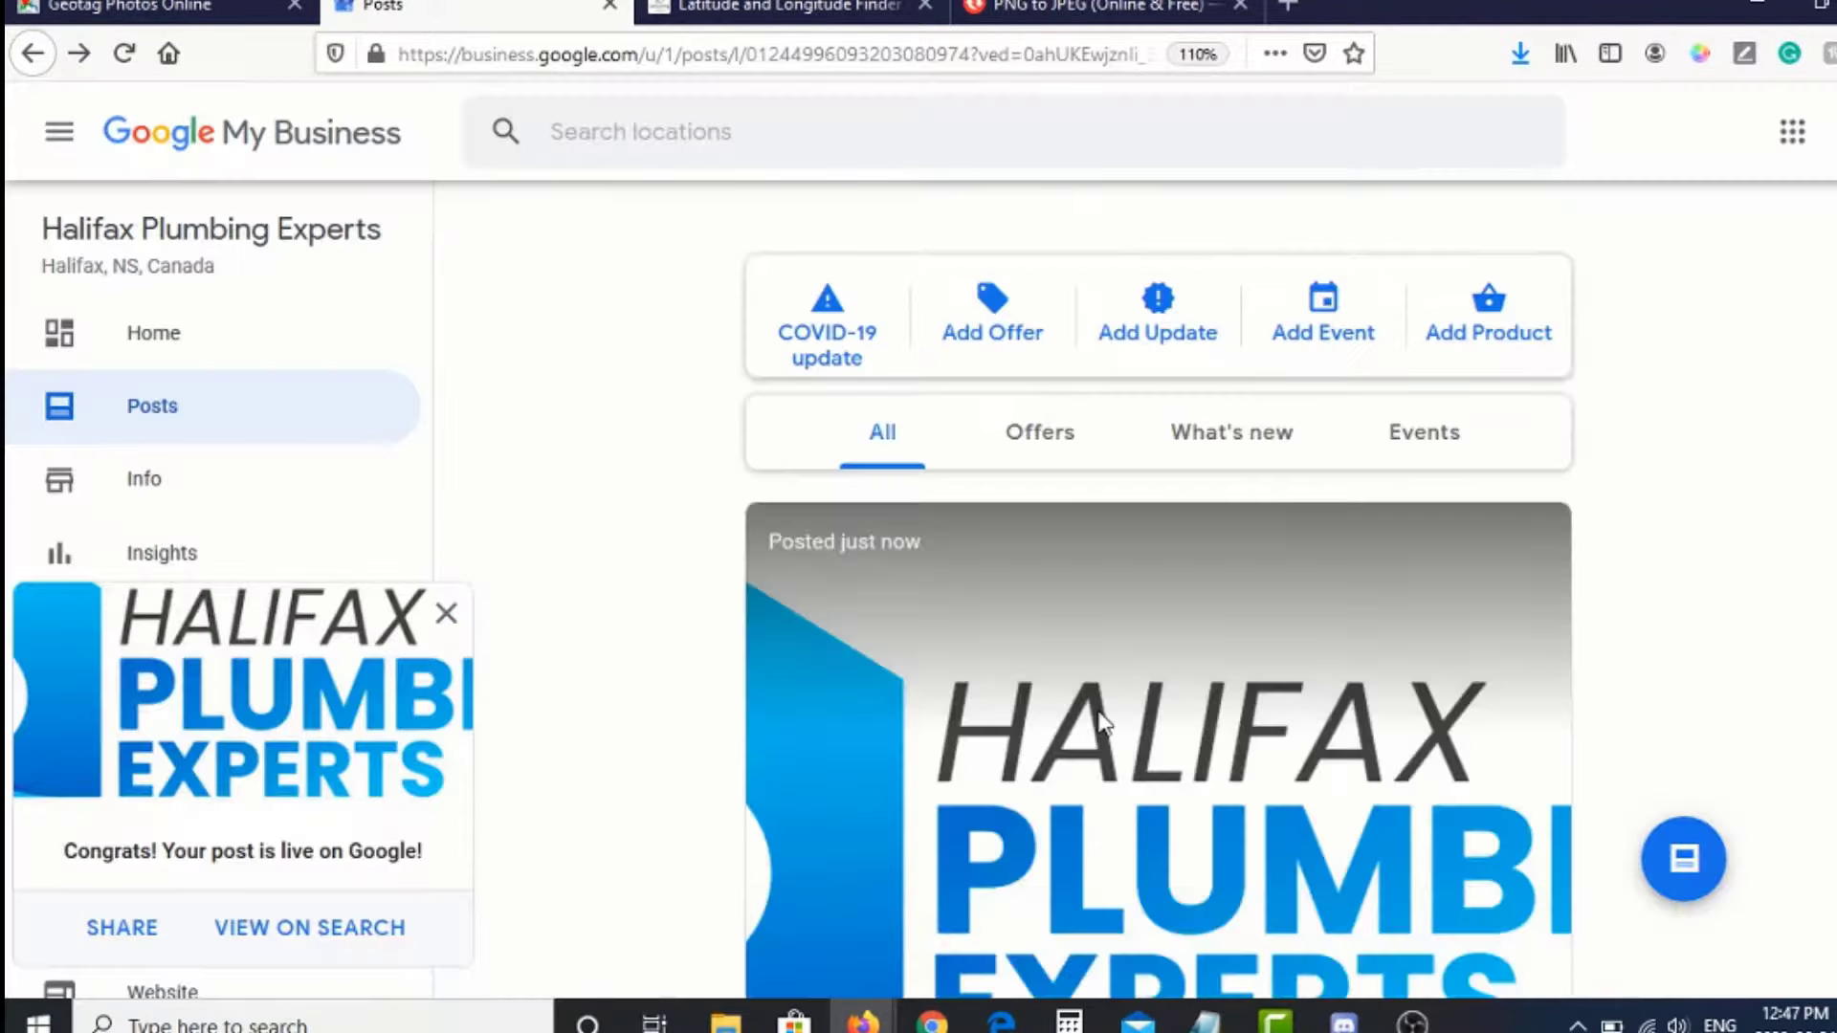
# - Look over the published post's image, text and button, and dismiss the publishing notification
pyautogui.scroll(-4, 1100, 727)
pyautogui.scroll(-1, 1104, 724)
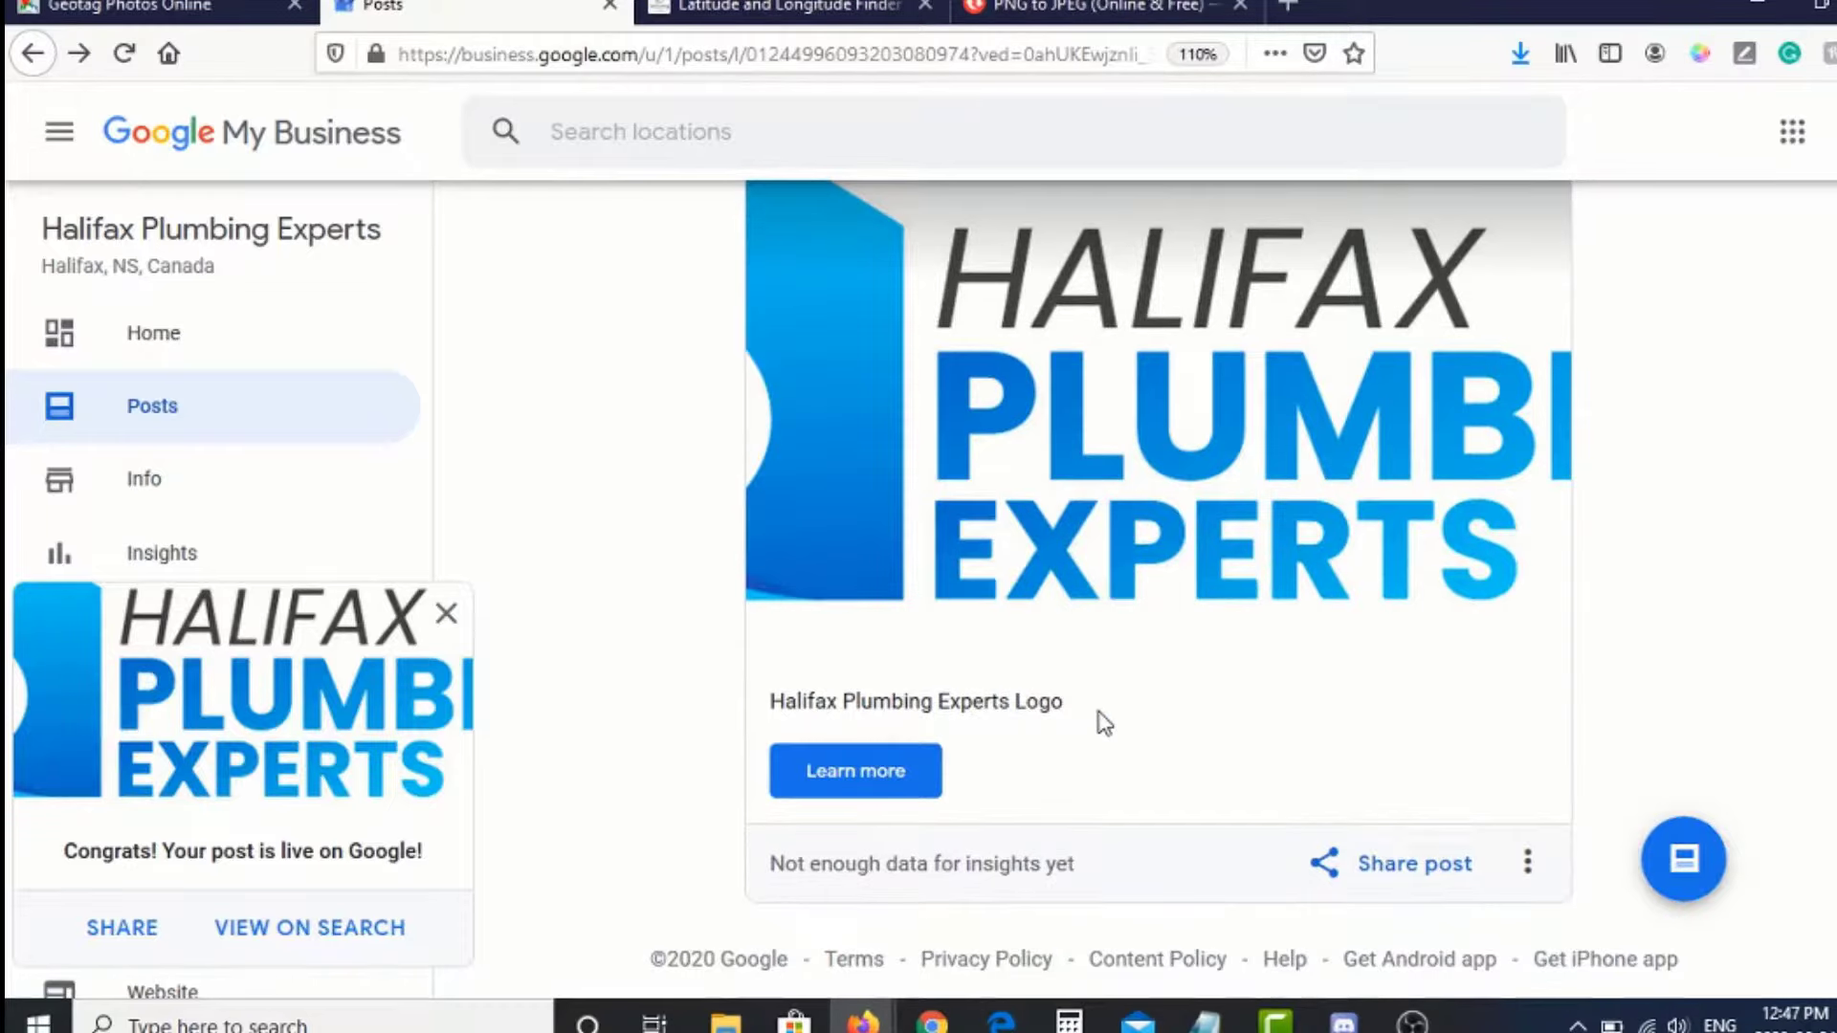
pyautogui.click(446, 612)
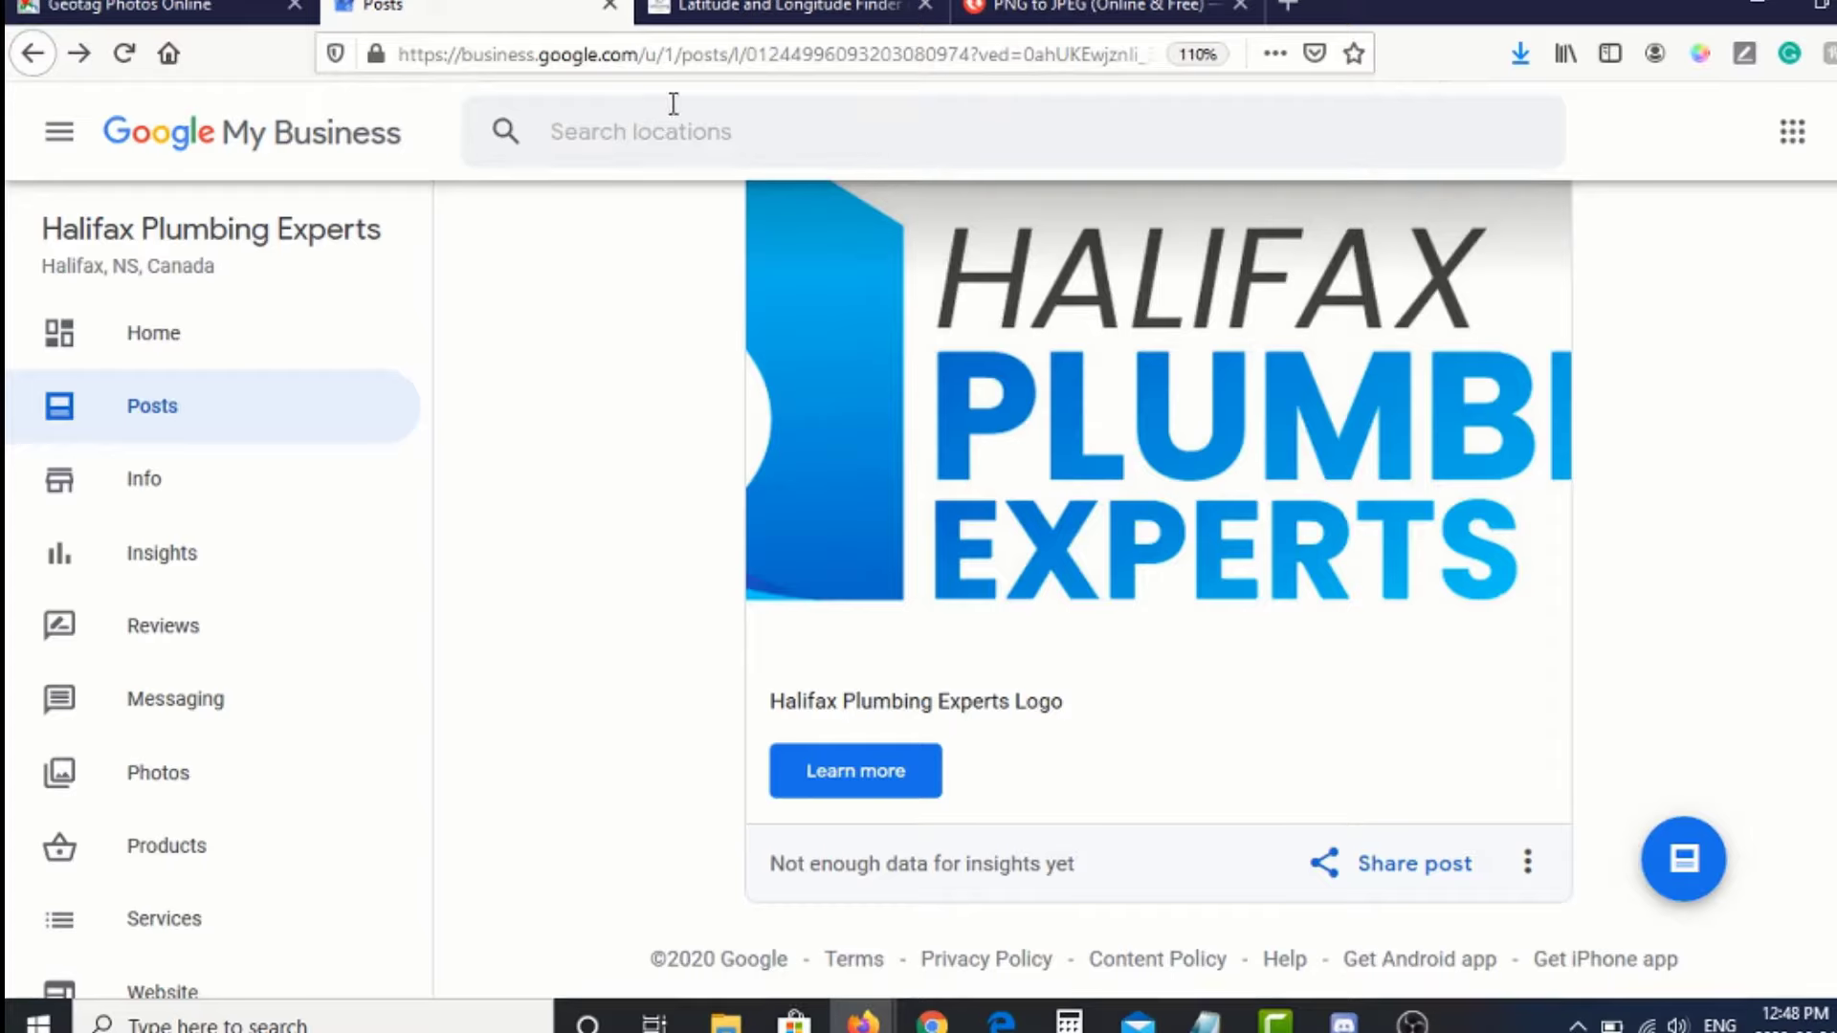
pyautogui.click(737, 19)
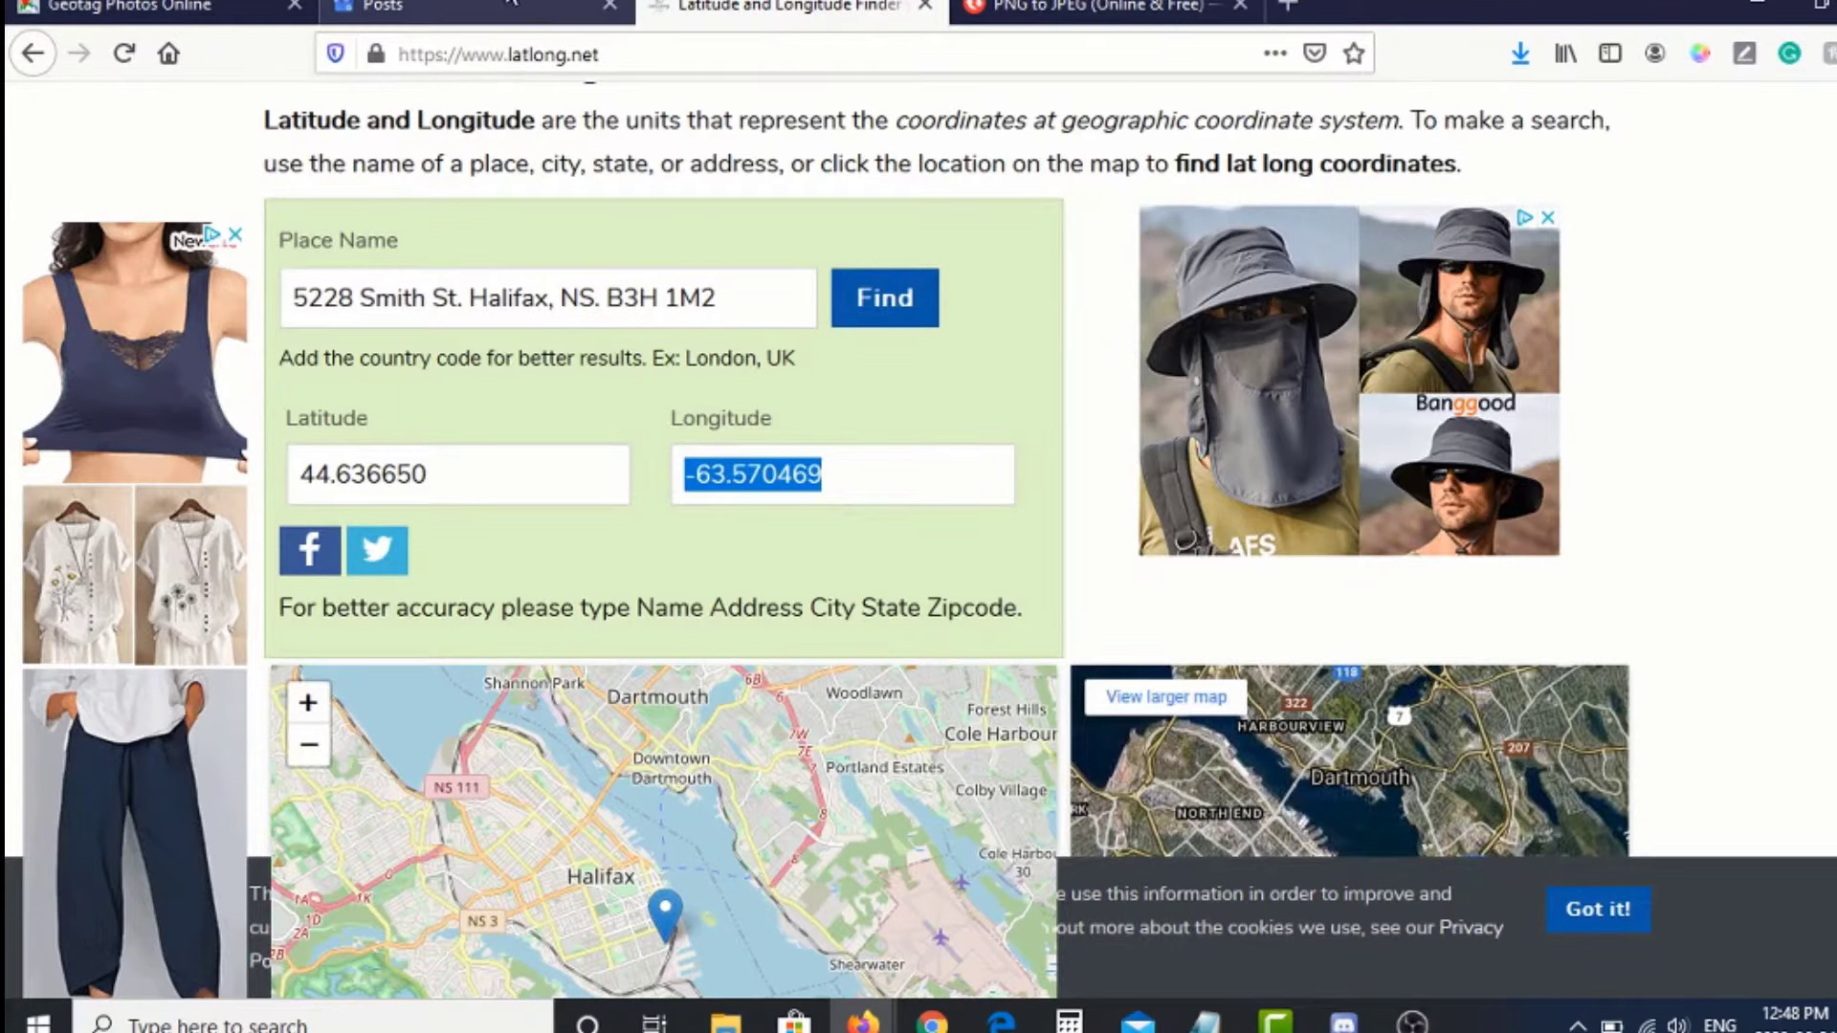
pyautogui.click(212, 10)
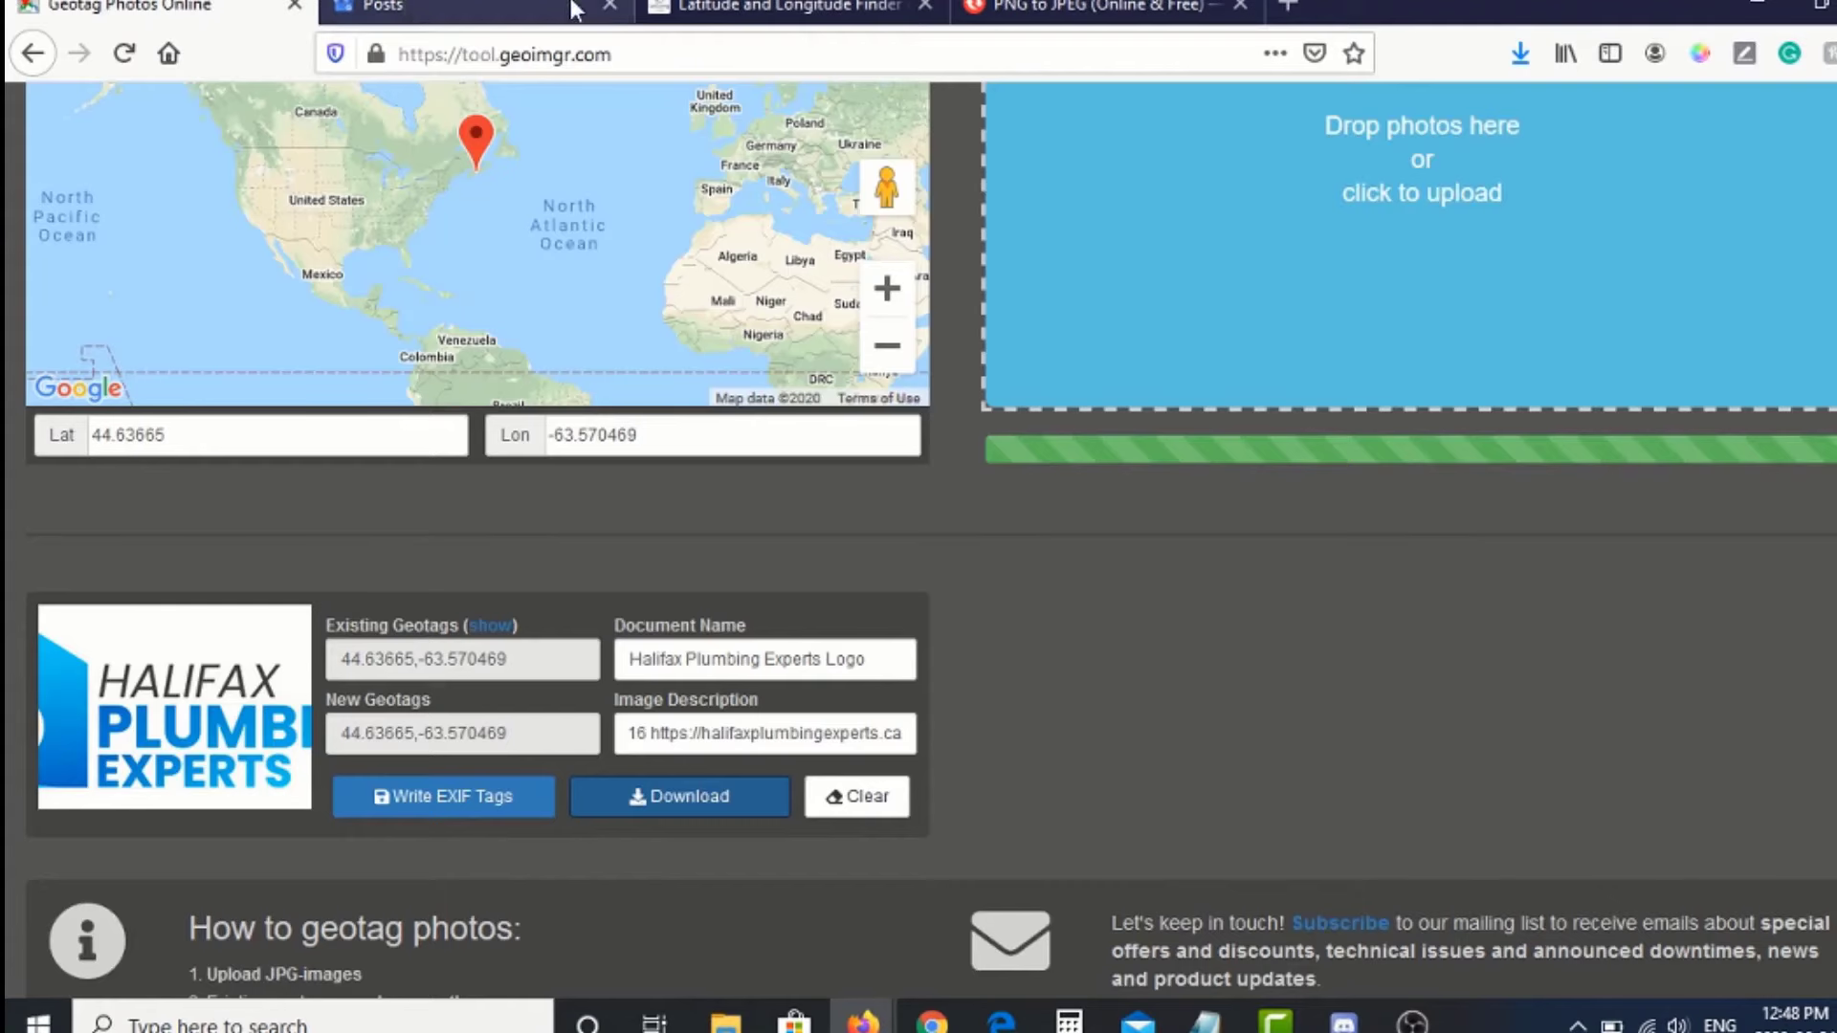
pyautogui.click(704, 13)
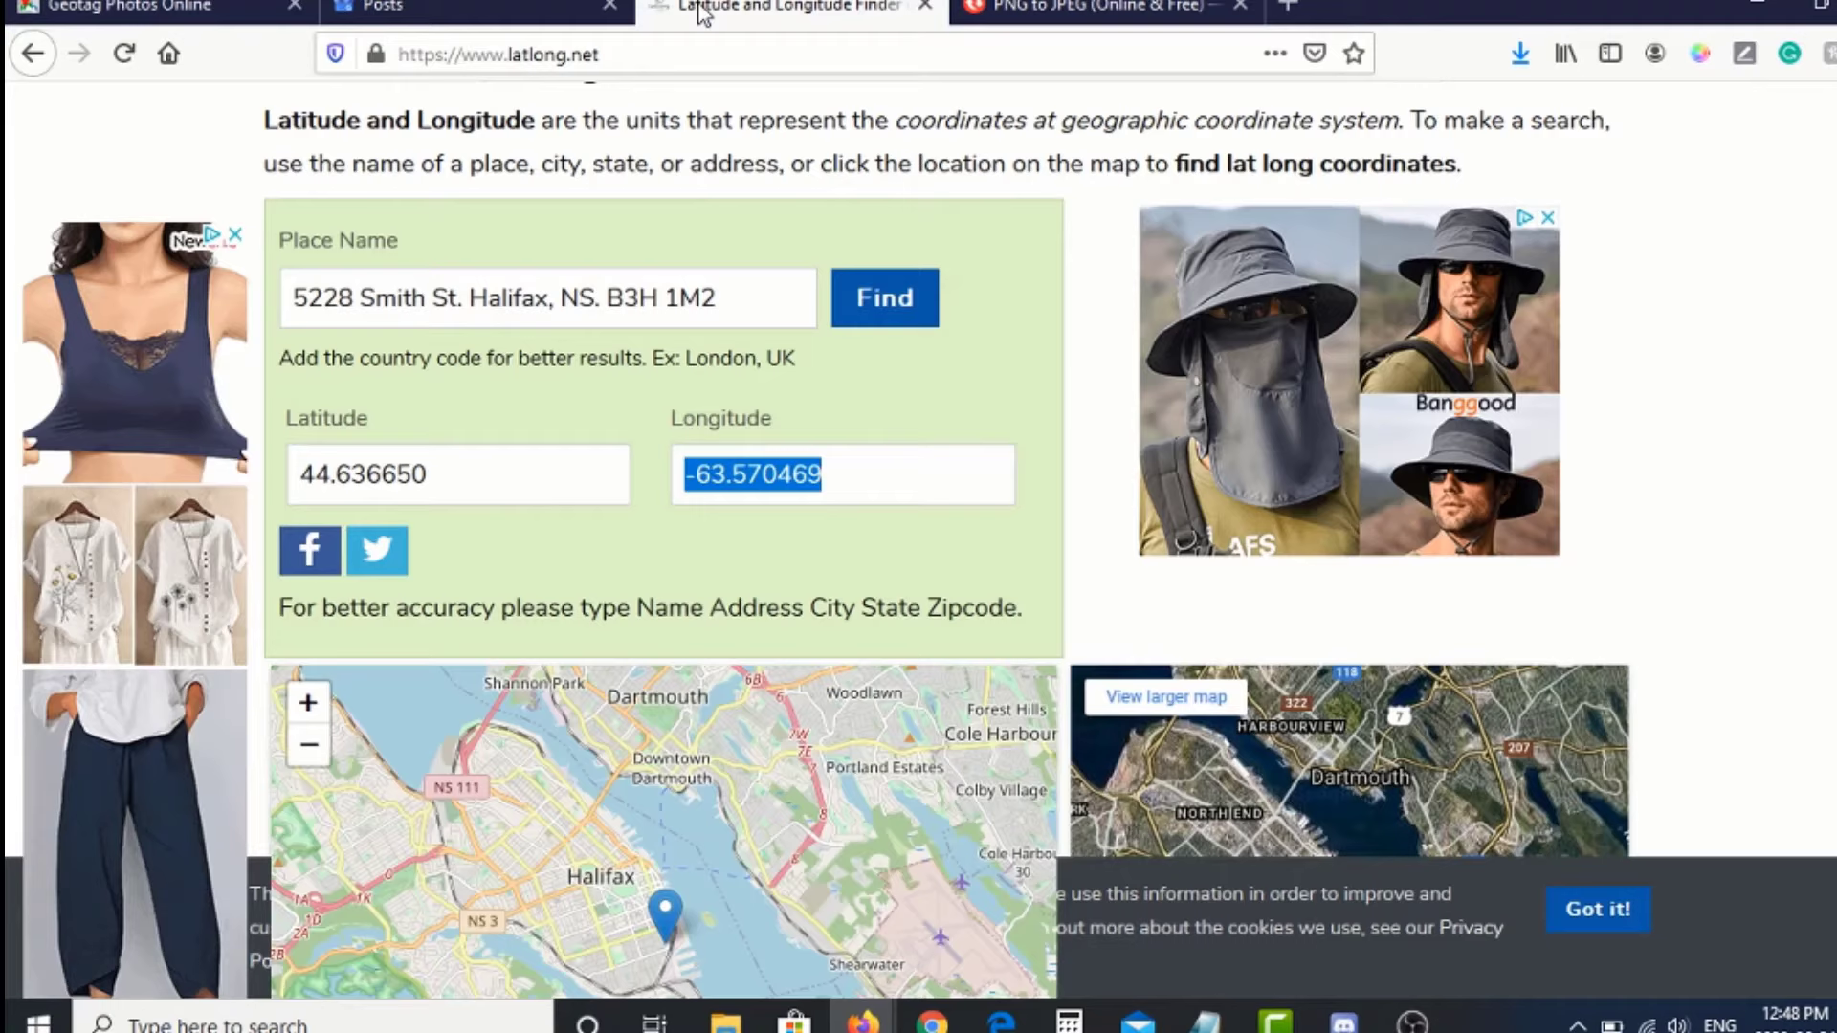
pyautogui.click(488, 9)
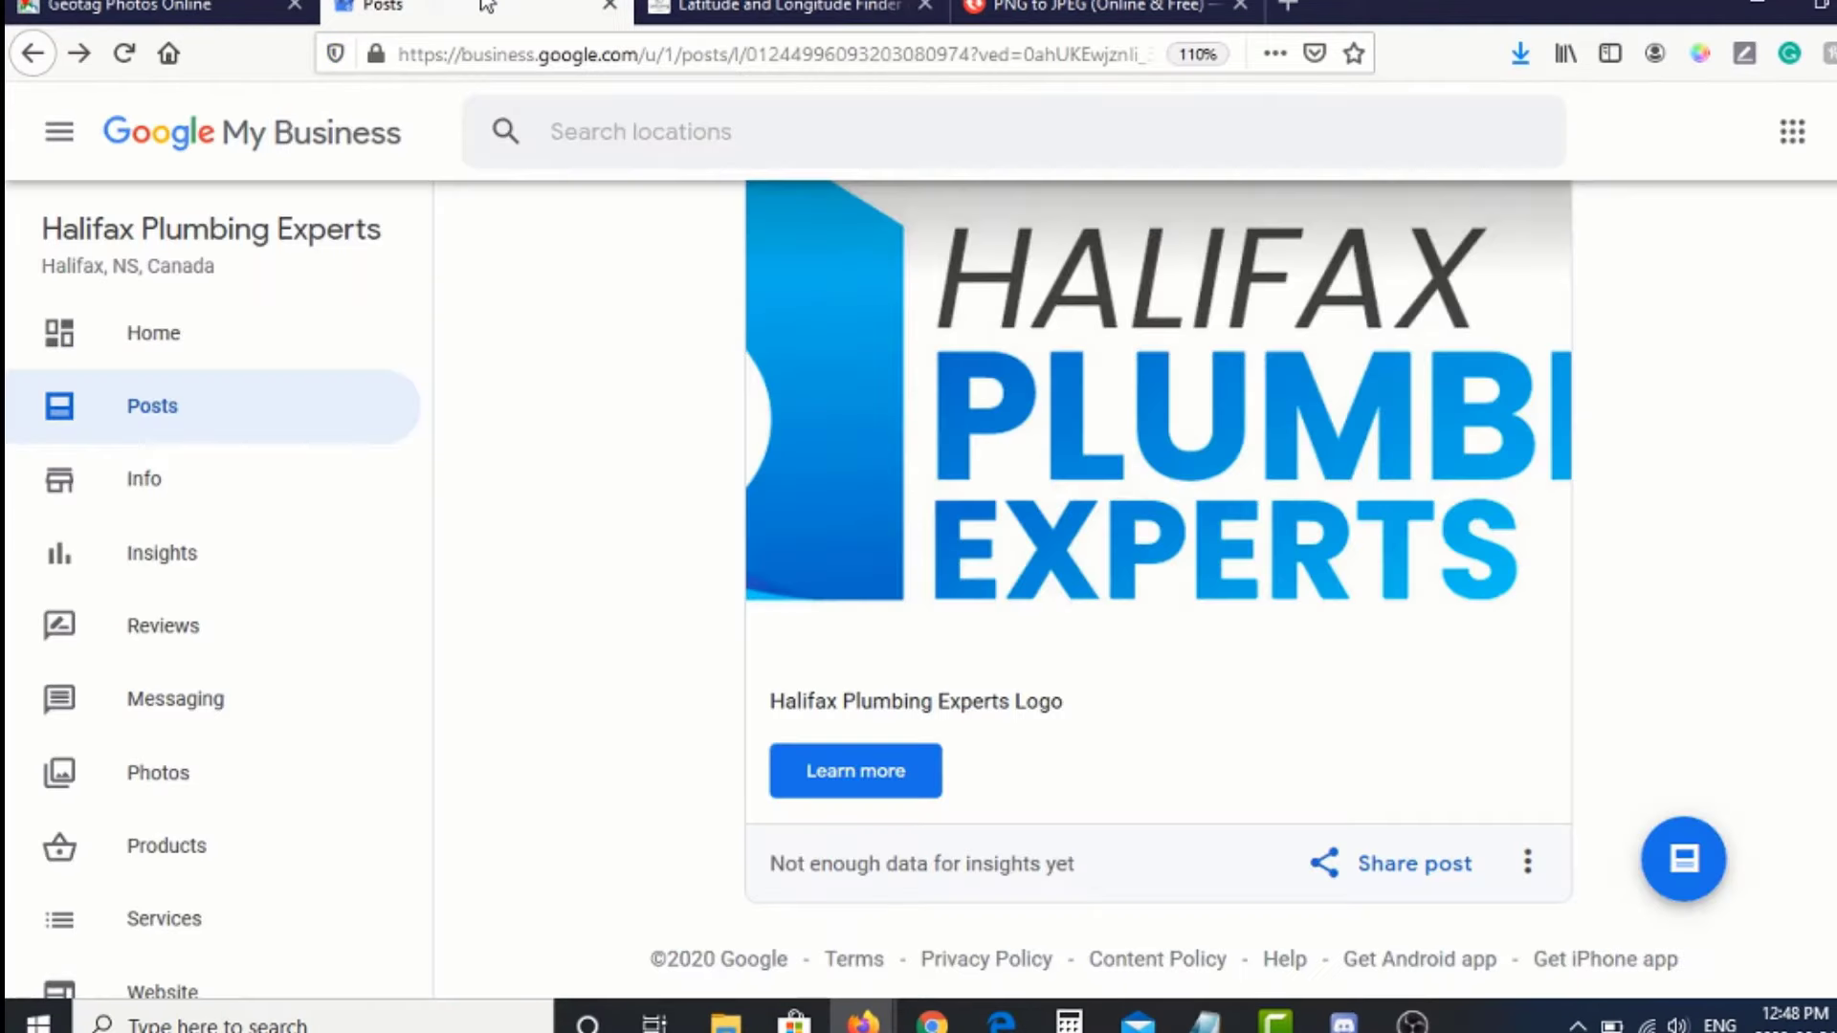
pyautogui.click(720, 14)
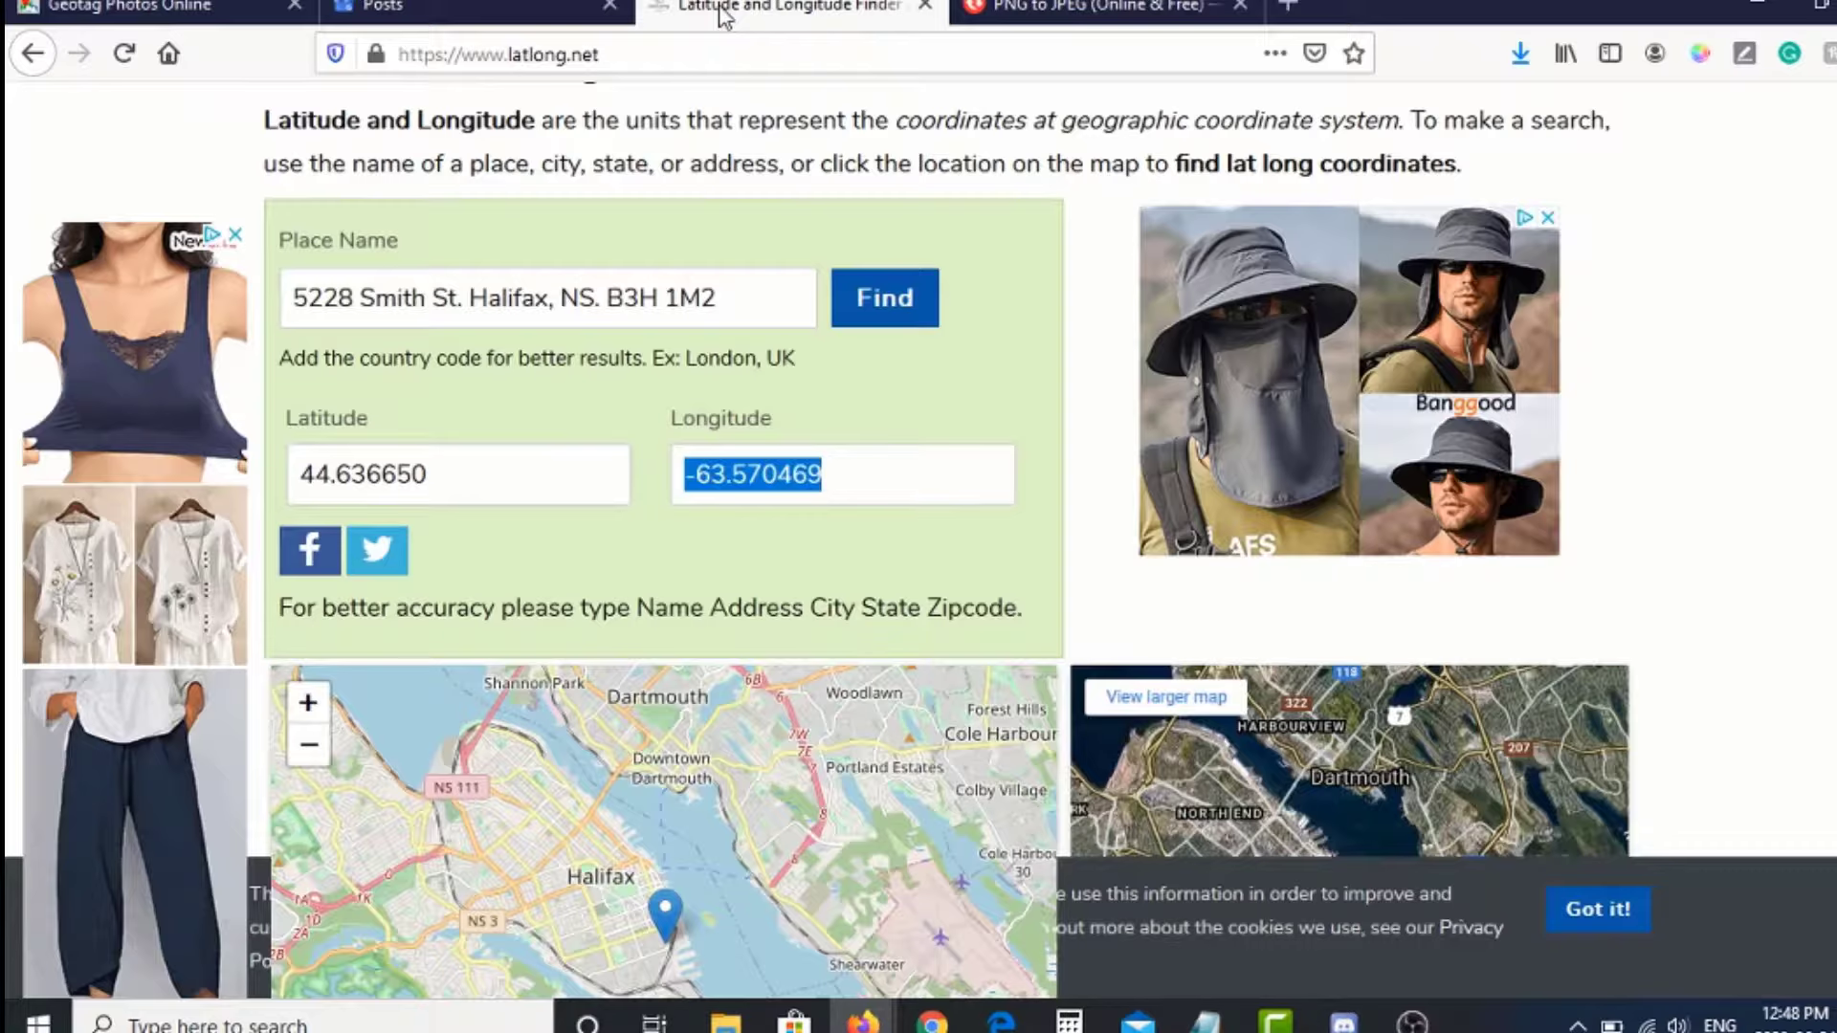
pyautogui.click(191, 18)
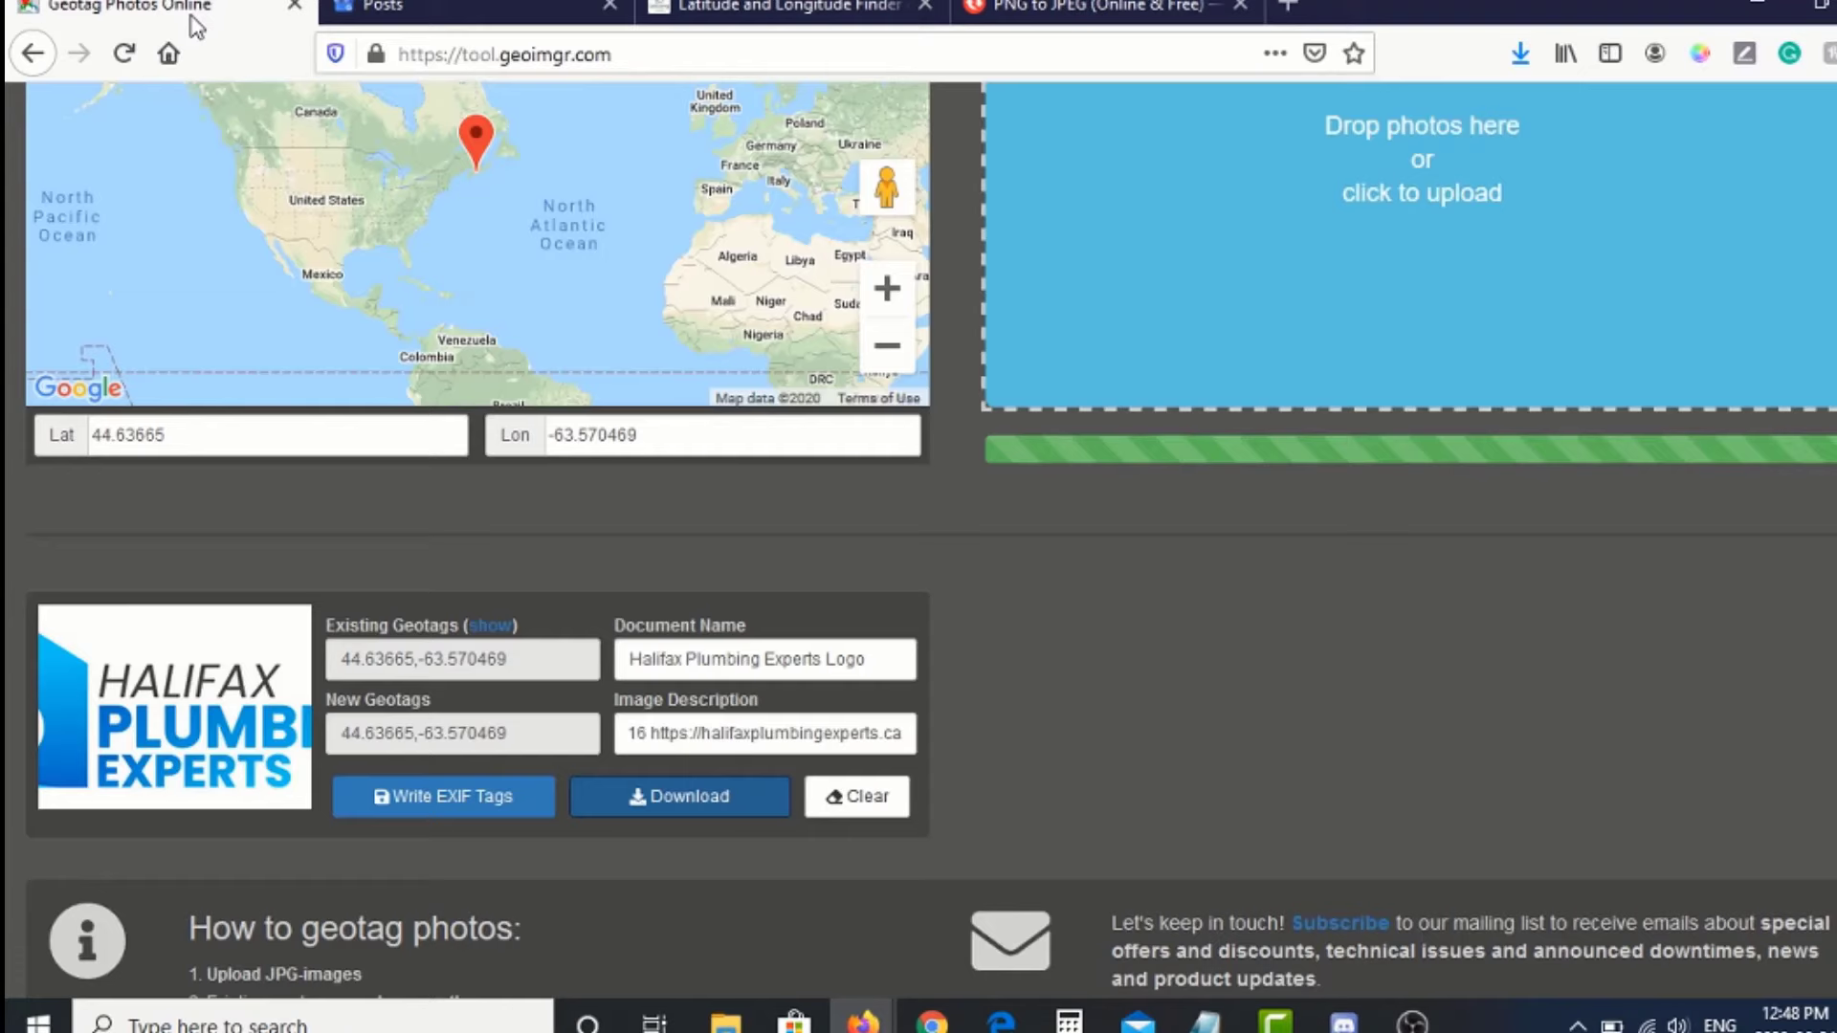
pyautogui.click(476, 11)
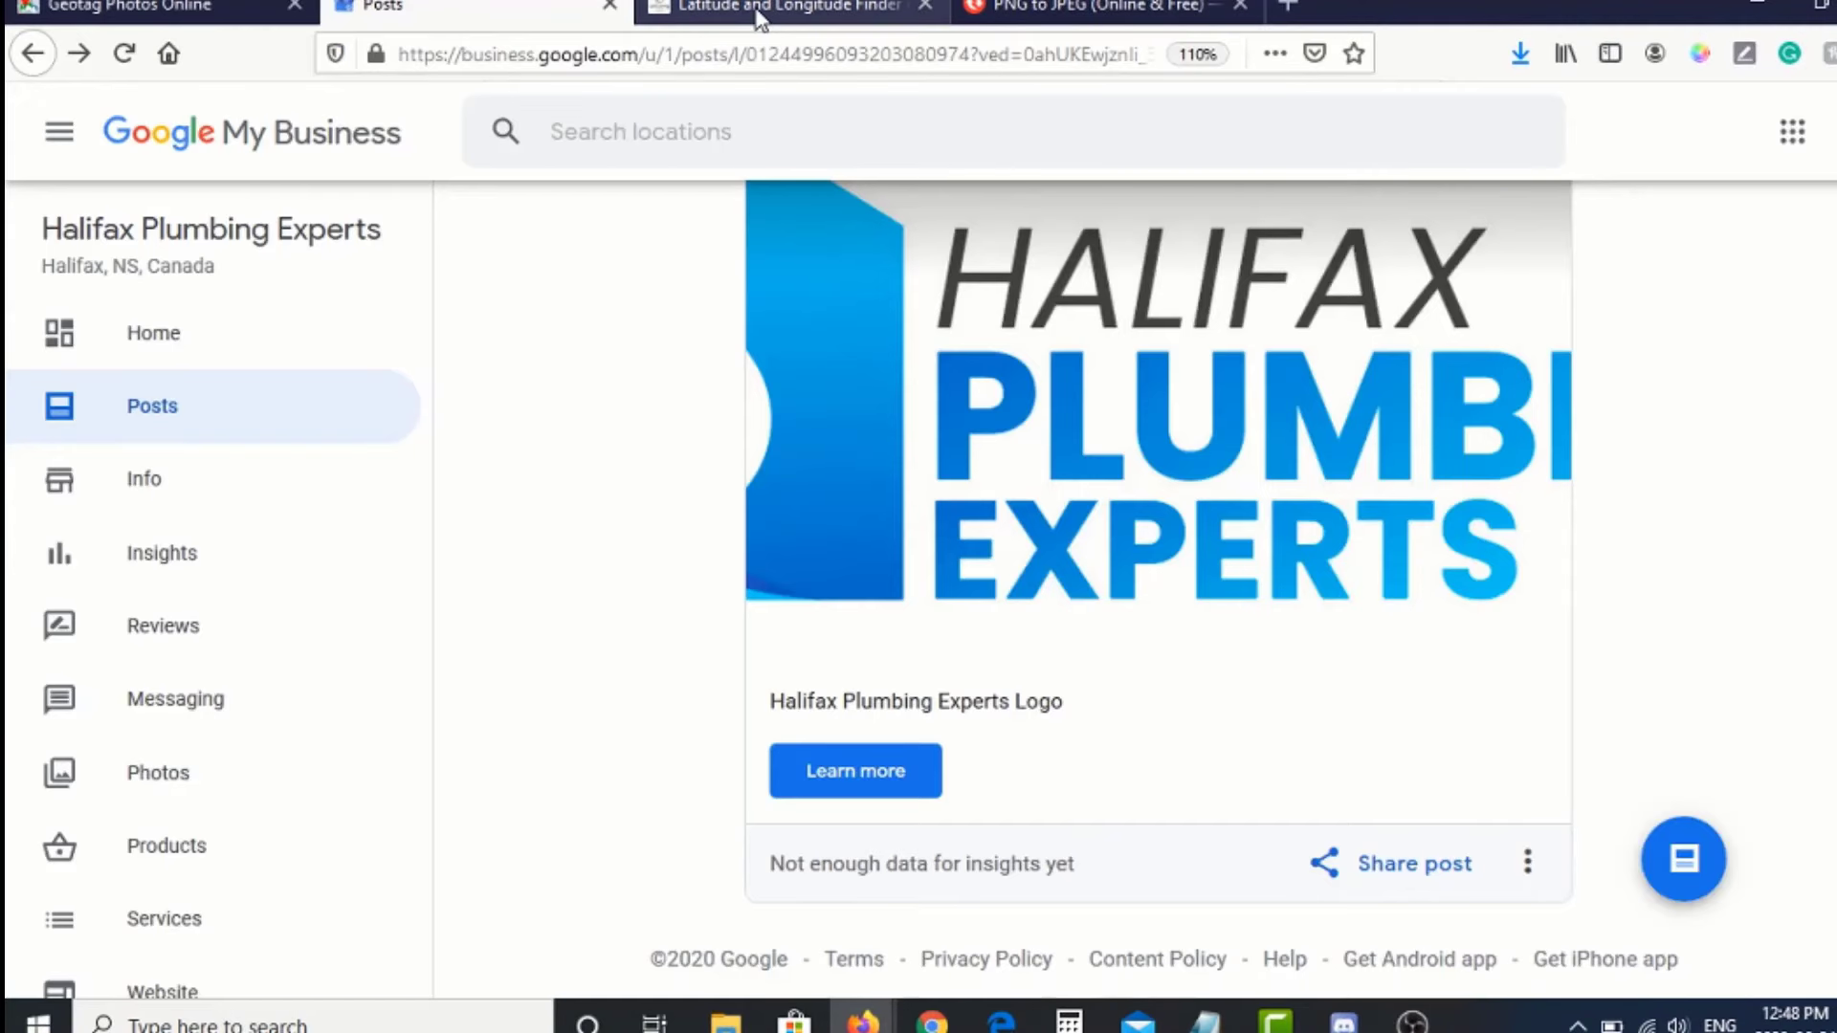
pyautogui.click(1412, 1022)
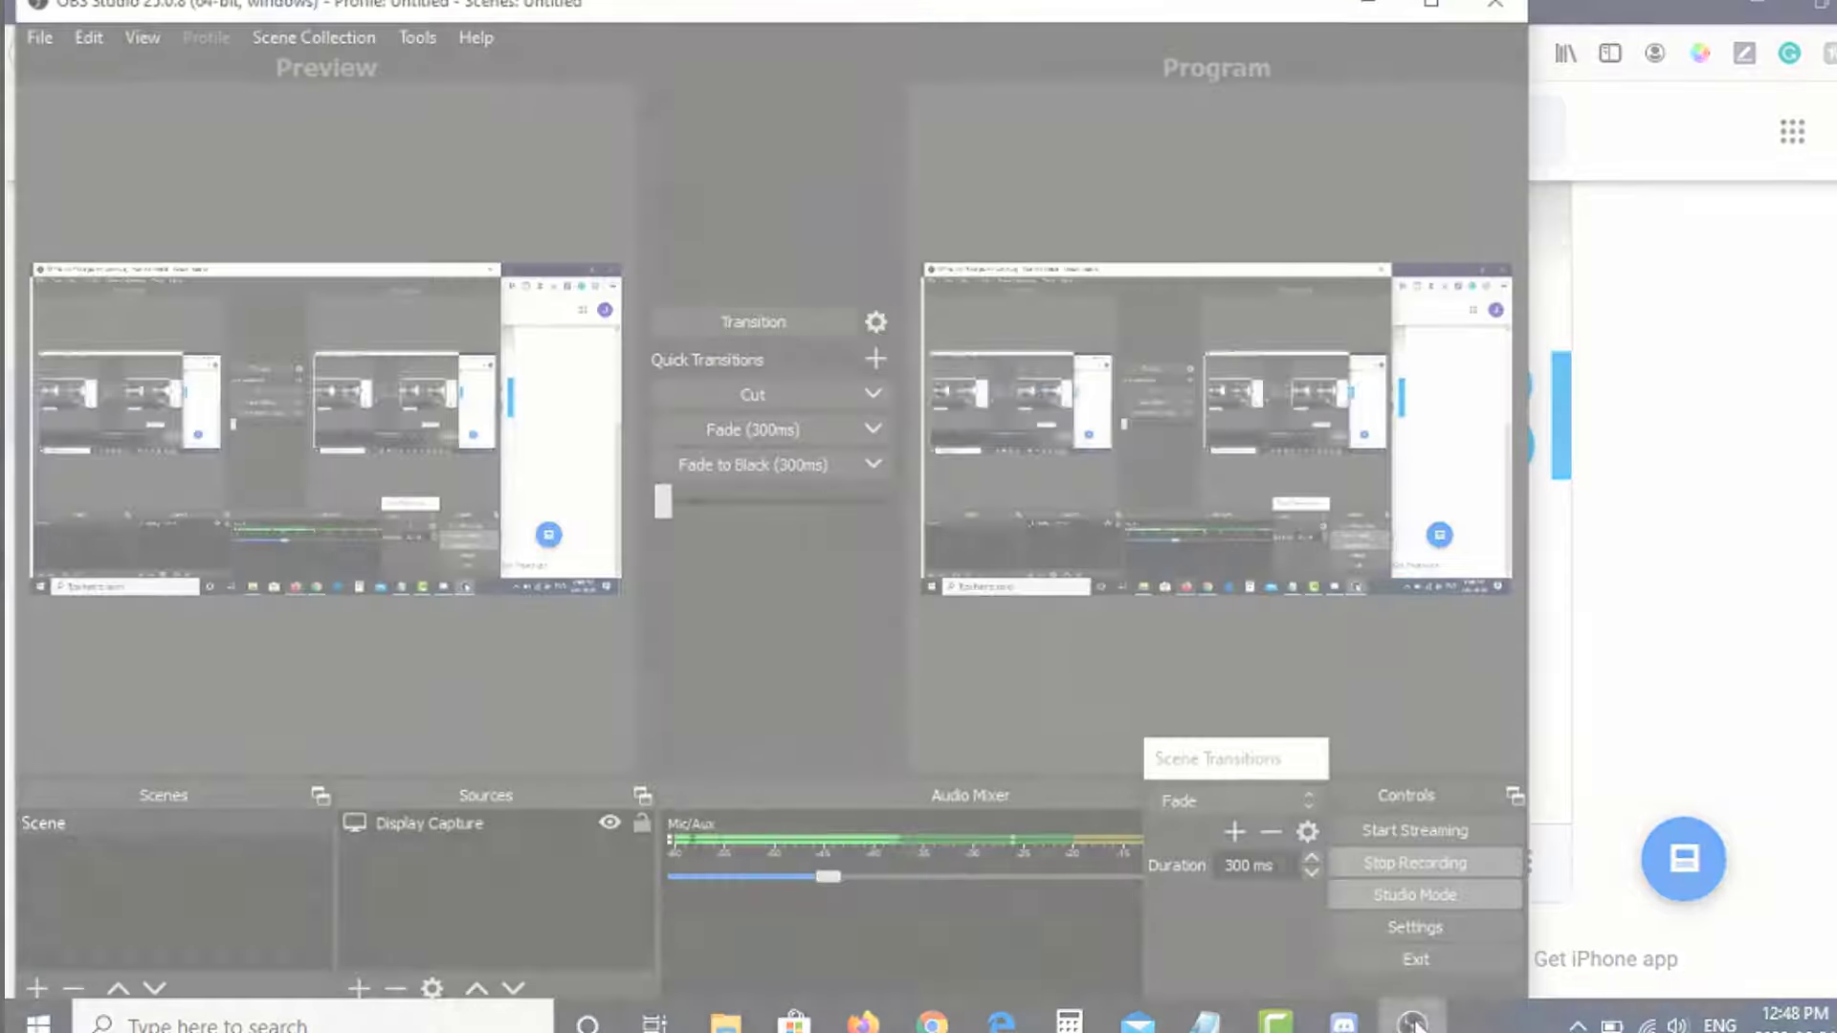